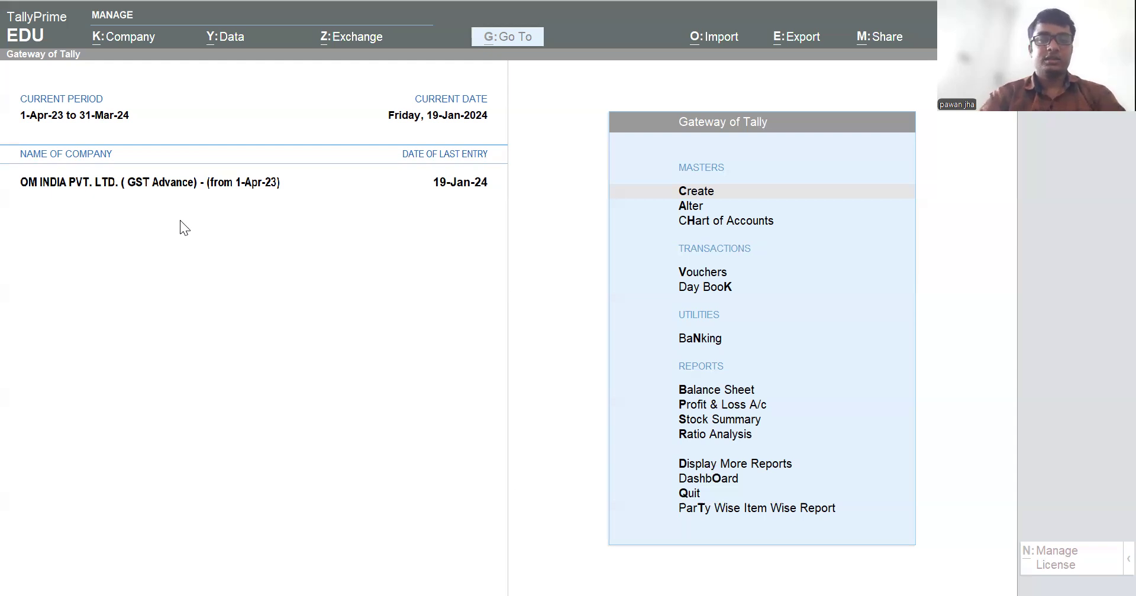
{"action": "left_click", "coordinate": [306, 245]}
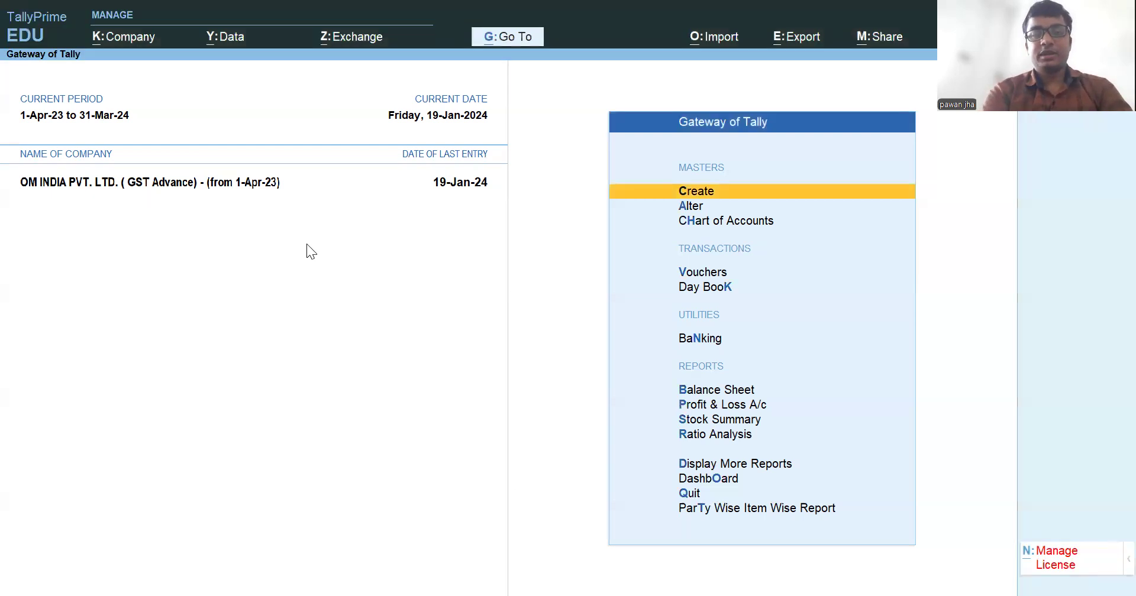
{"action": "key", "text": "alt+F2"}
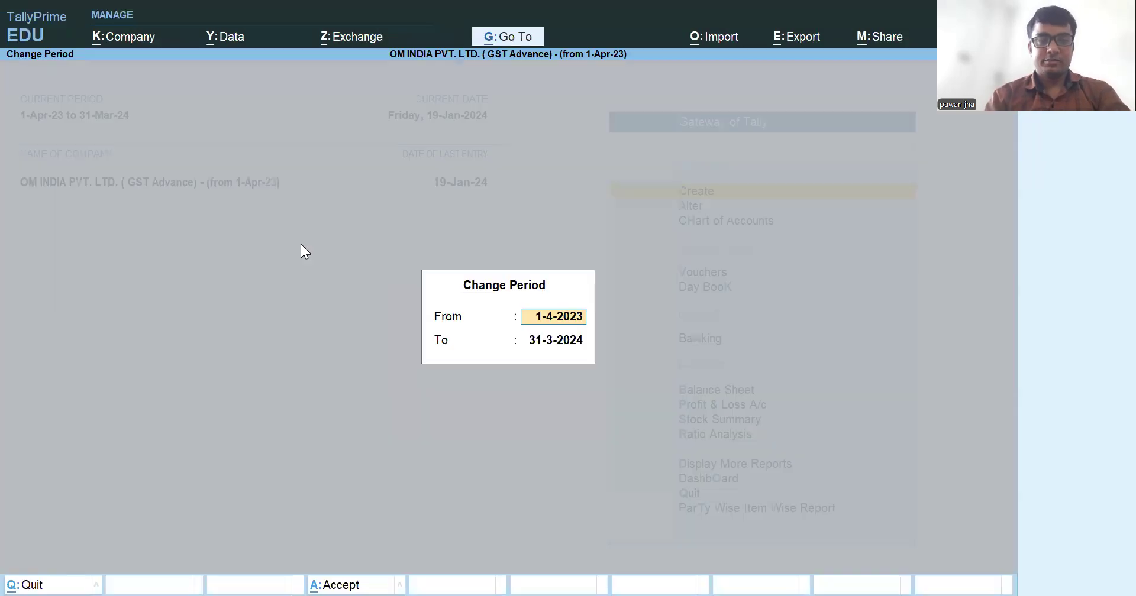
{"action": "key", "text": "Escape"}
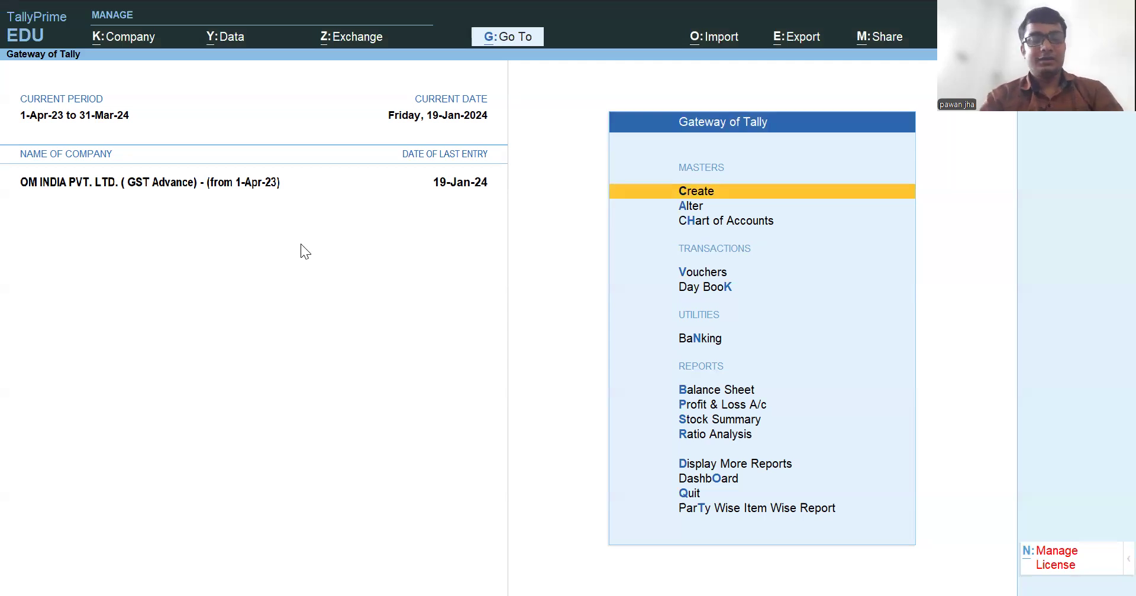
{"action": "key", "text": "Escape"}
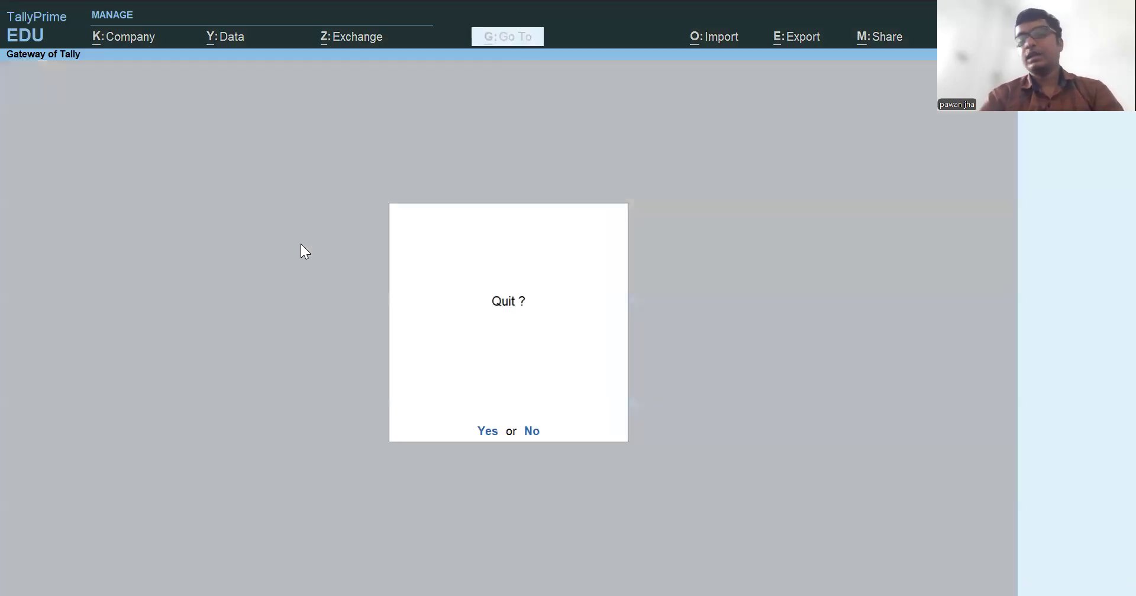
{"action": "key", "text": "n"}
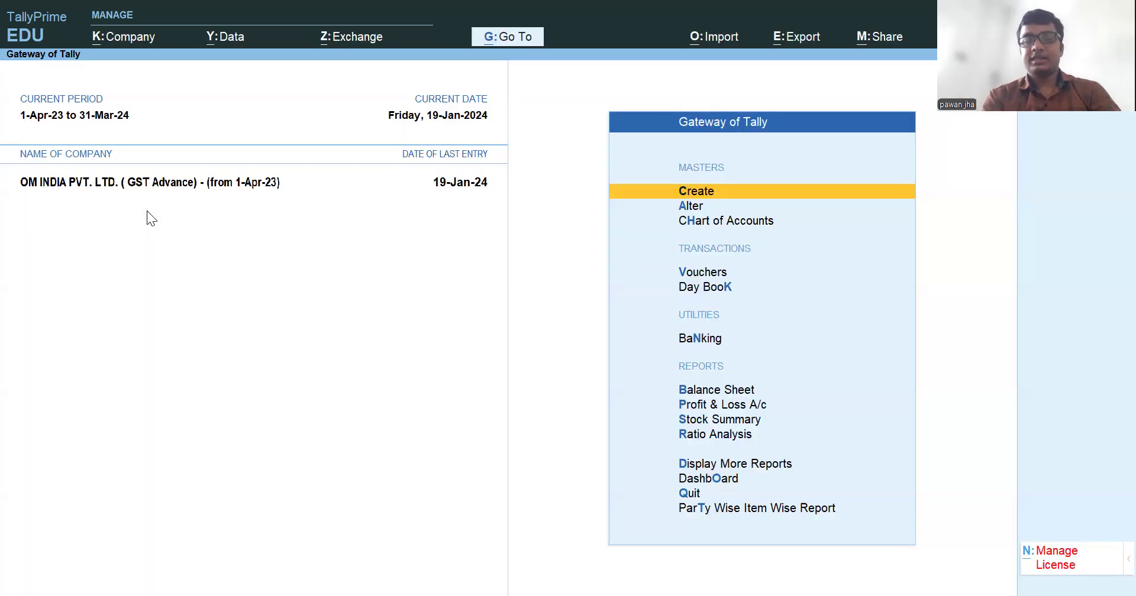
Step: Open the creation form for a new voucher type master
{"action": "key", "text": "Return"}
{"action": "key", "text": "Up"}
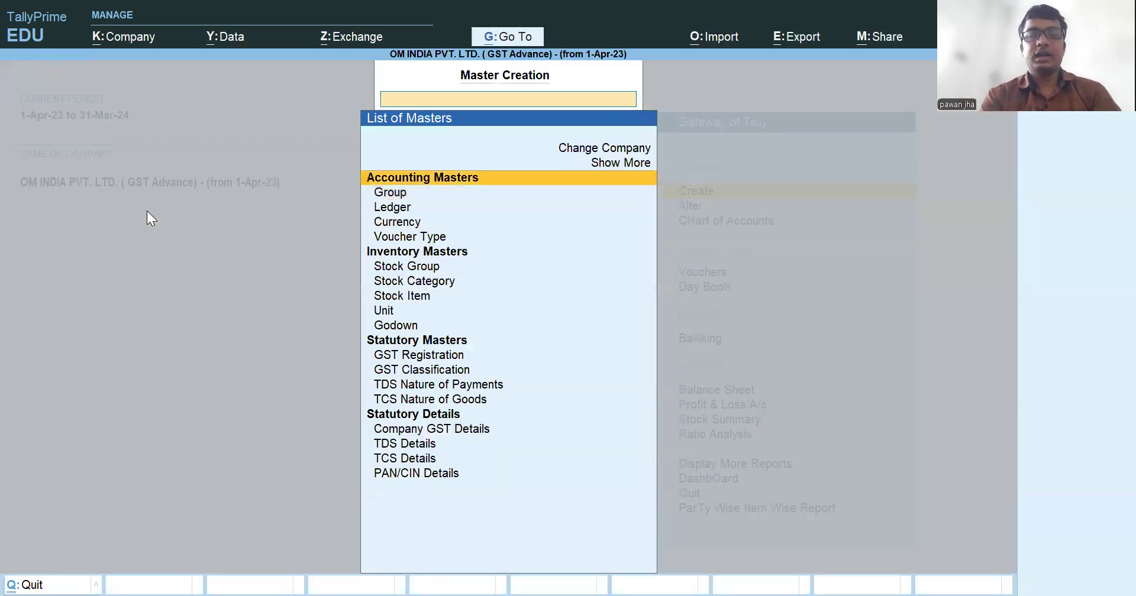
{"action": "key", "text": "Down"}
{"action": "key", "text": "Down"}
{"action": "key", "text": "Down"}
{"action": "key", "text": "Down"}
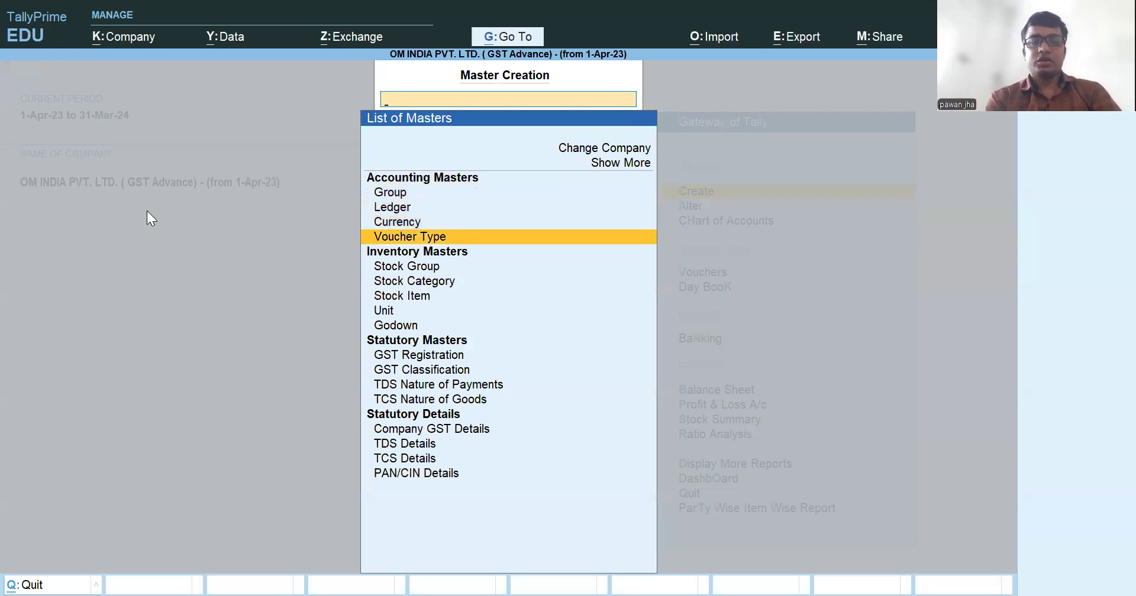
{"action": "key", "text": "Return"}
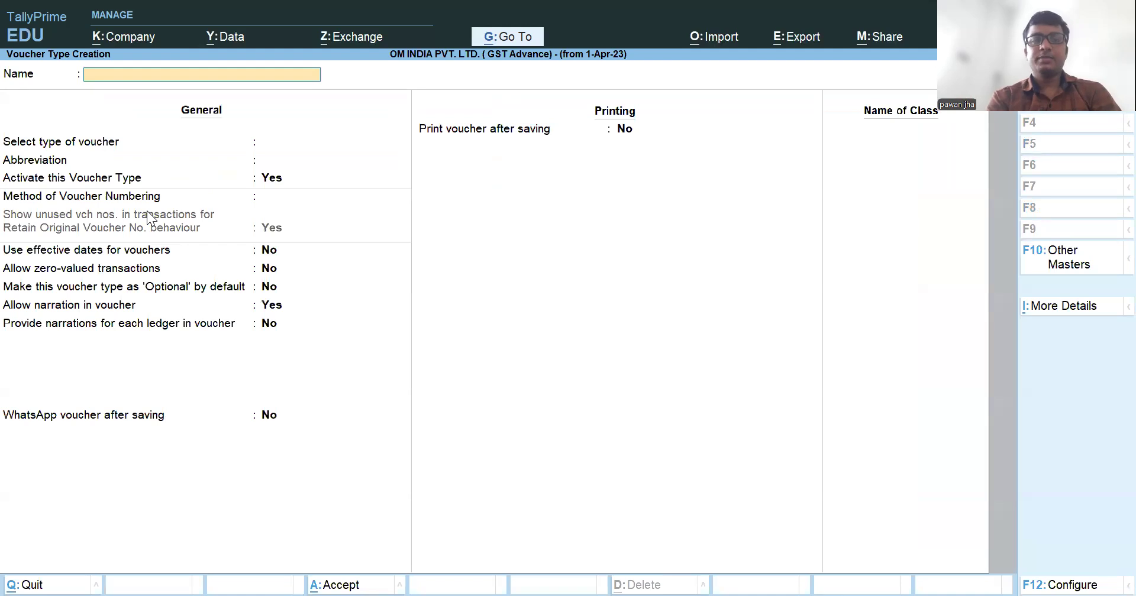
Step: Name the new voucher type Tax Invoice(Patna)
{"action": "type", "text": "SALES"}
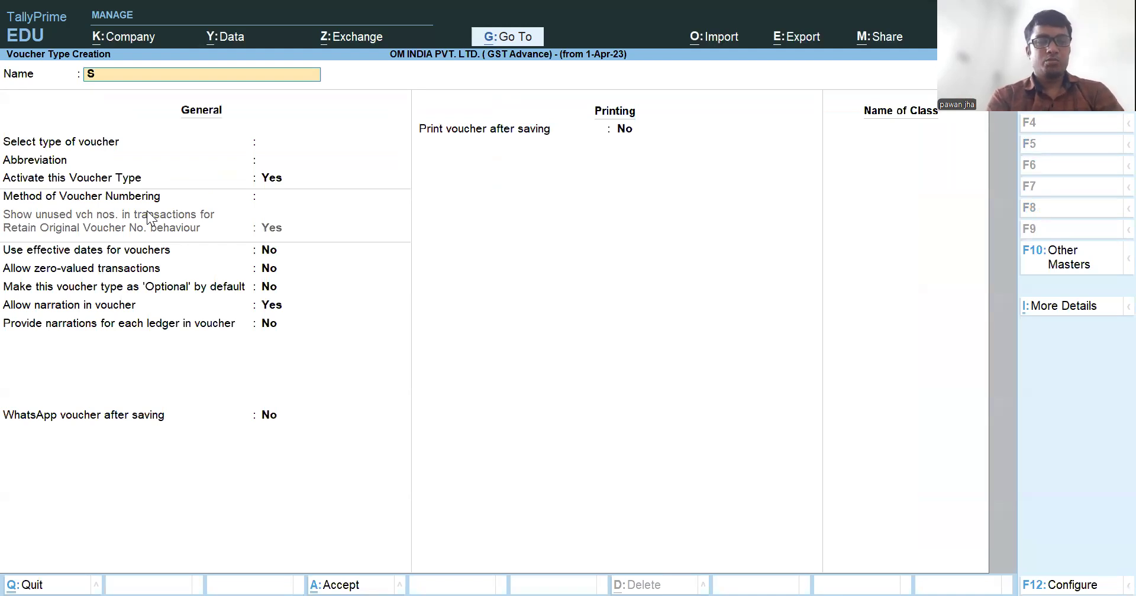
{"action": "key", "text": "BackSpace"}
{"action": "key", "text": "BackSpace"}
{"action": "key", "text": "BackSpace"}
{"action": "key", "text": "BackSpace"}
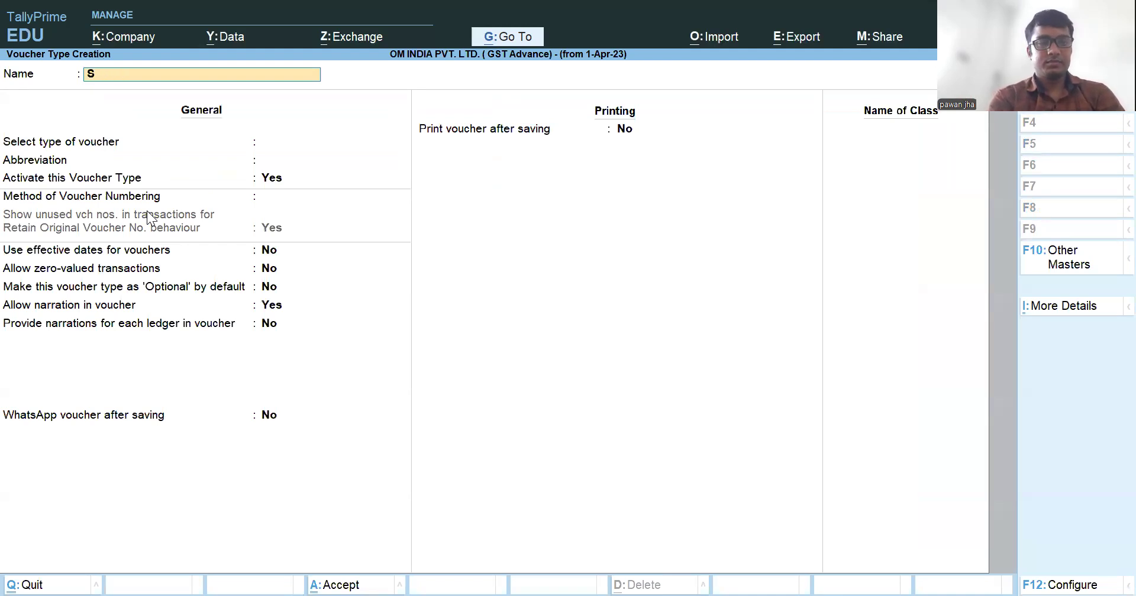
{"action": "key", "text": "BackSpace"}
{"action": "type", "text": "Tax"}
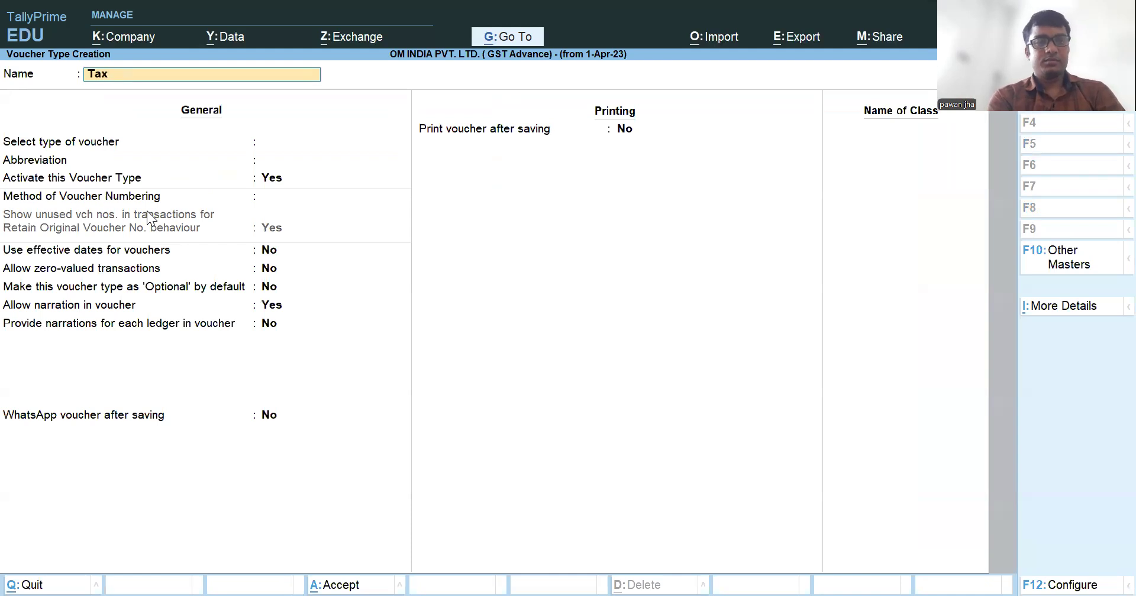
{"action": "type", "text": " Invoice(O"}
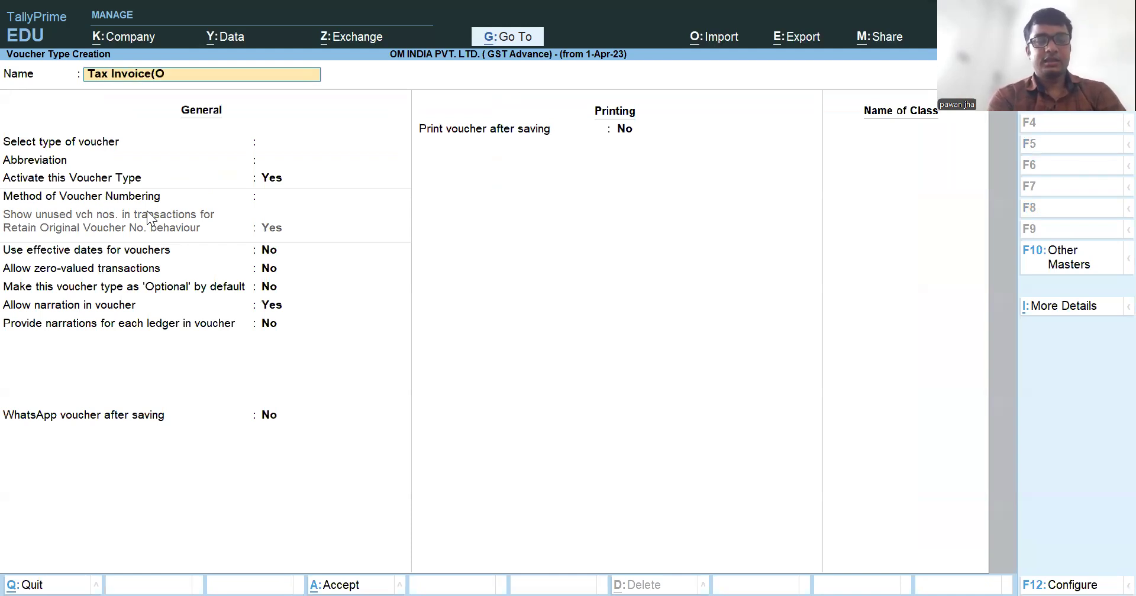
{"action": "key", "text": "BackSpace"}
{"action": "type", "text": "Patna)"}
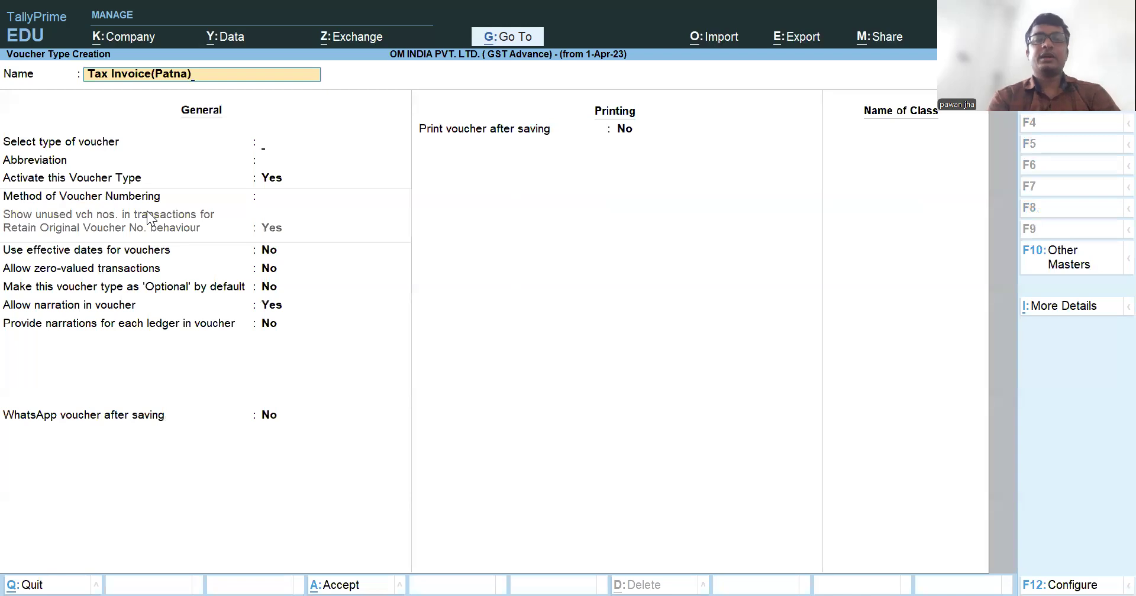
{"action": "key", "text": "Return"}
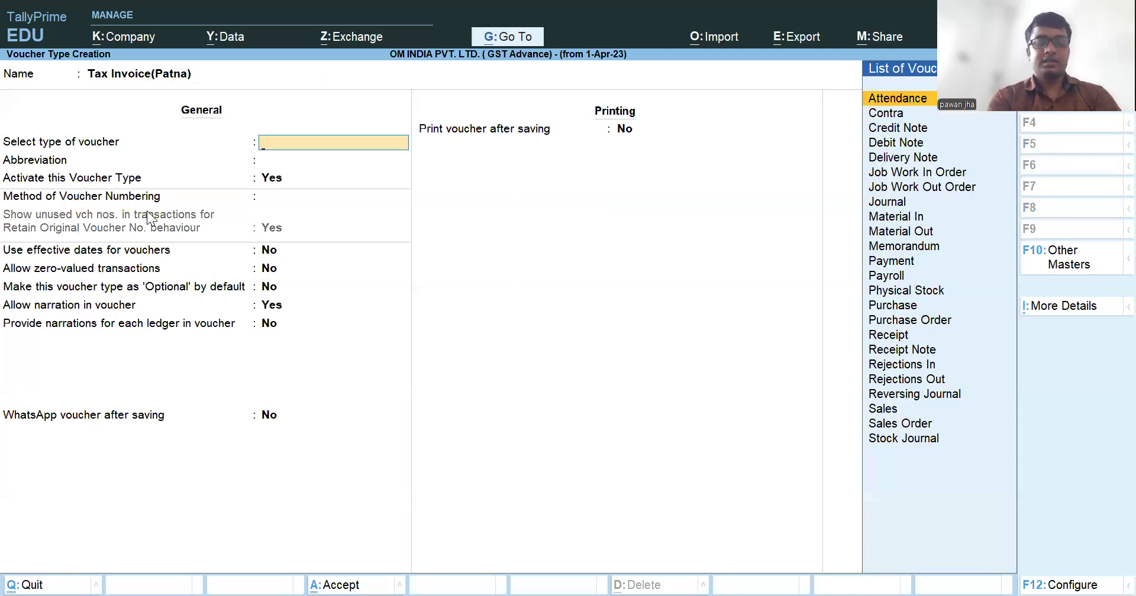
Step: Base the Patna voucher type on Sales with Automatic numbering and Renumber Vouchers behaviour, and save it
{"action": "type", "text": "Sales"}
{"action": "key", "text": "Return"}
{"action": "key", "text": "Return"}
{"action": "key", "text": "Return"}
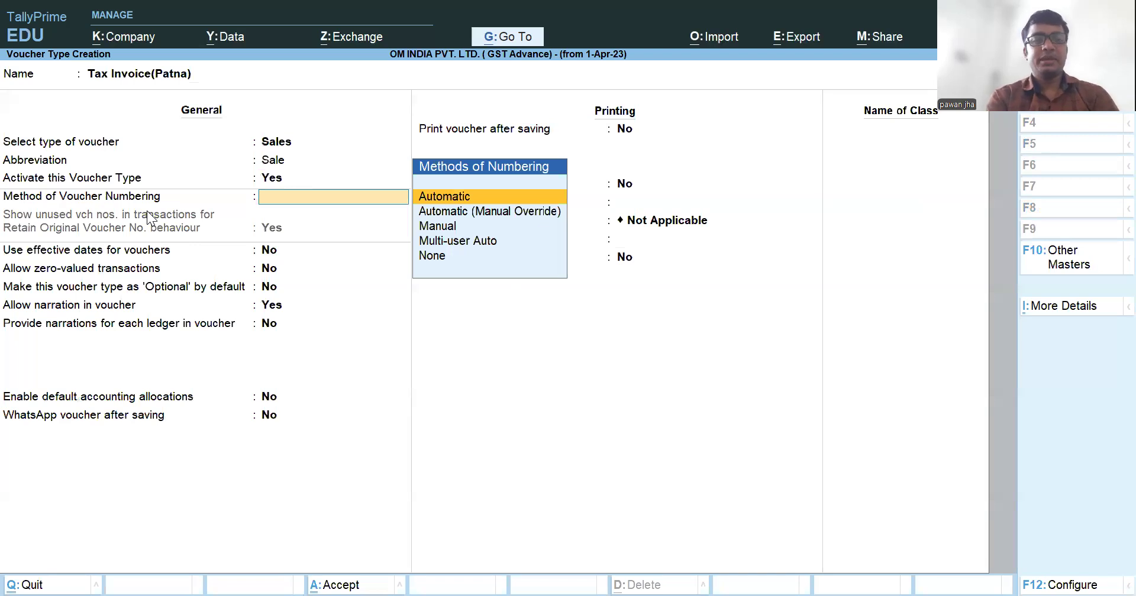
{"action": "key", "text": "Down"}
{"action": "key", "text": "Up"}
{"action": "key", "text": "Return"}
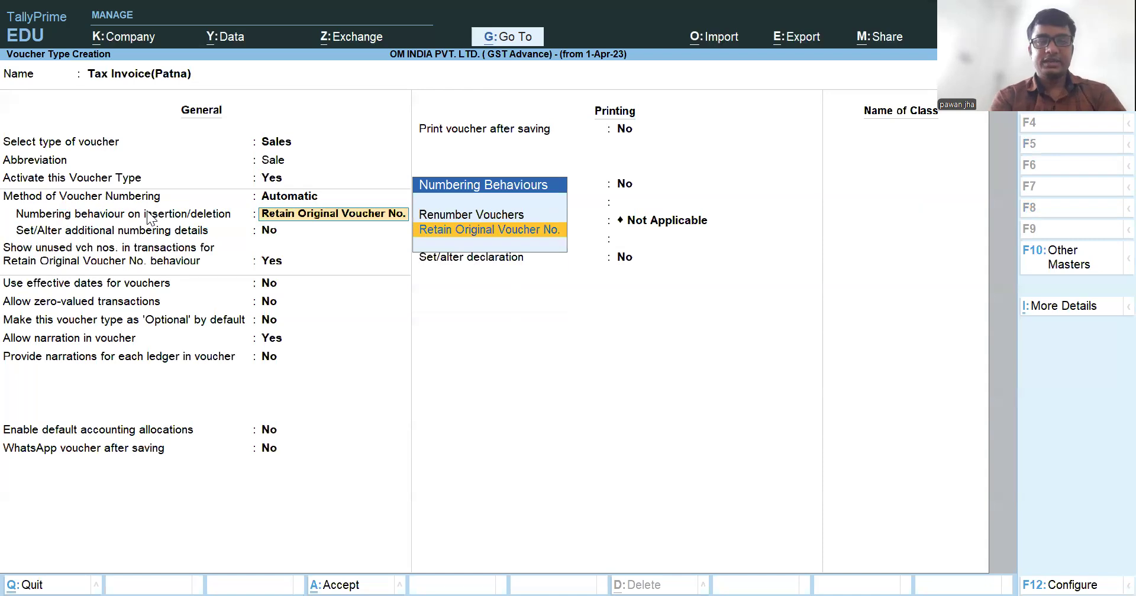
{"action": "key", "text": "Up"}
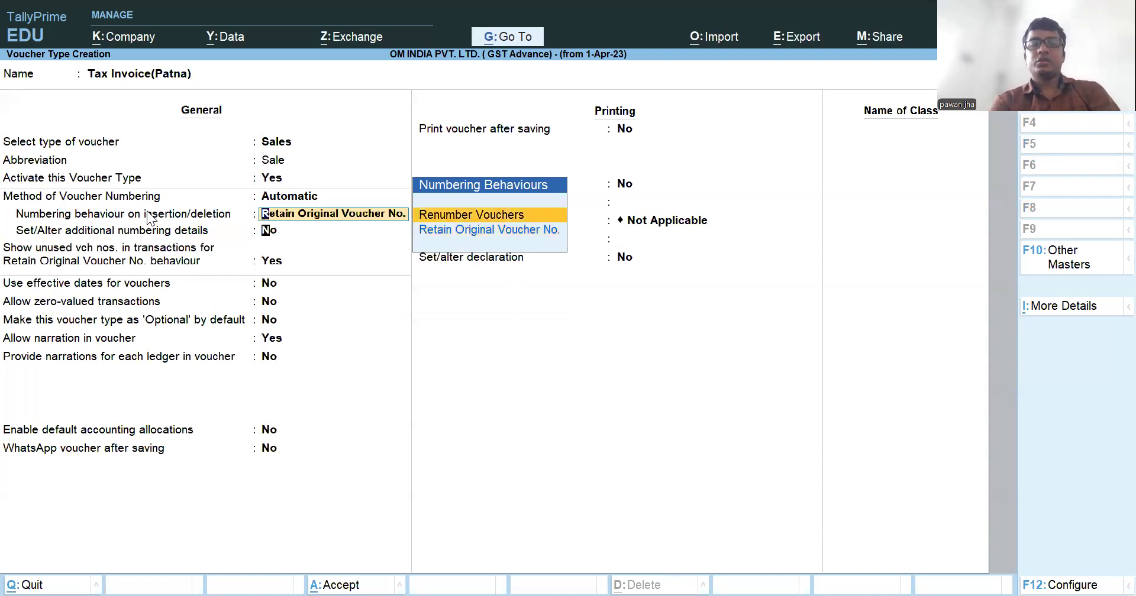
{"action": "key", "text": "Return"}
{"action": "key", "text": "ctrl+a"}
Step: Name the second voucher type Tax Invoice(Darbhanga) and base it on Sales
{"action": "type", "text": "Tax Invoic"}
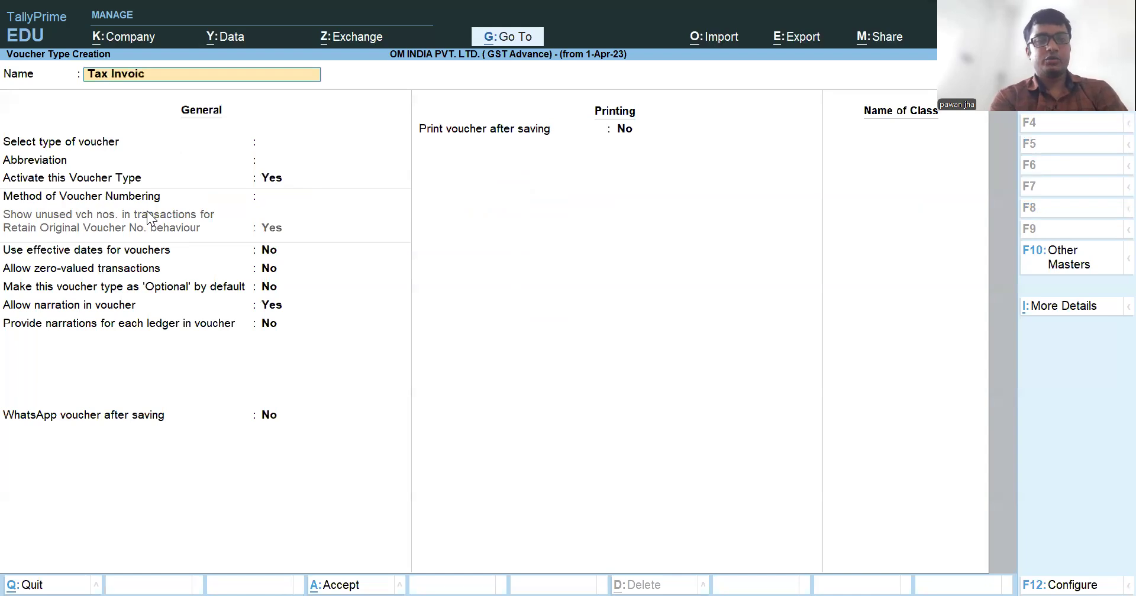
{"action": "type", "text": "e(Darbhanga"}
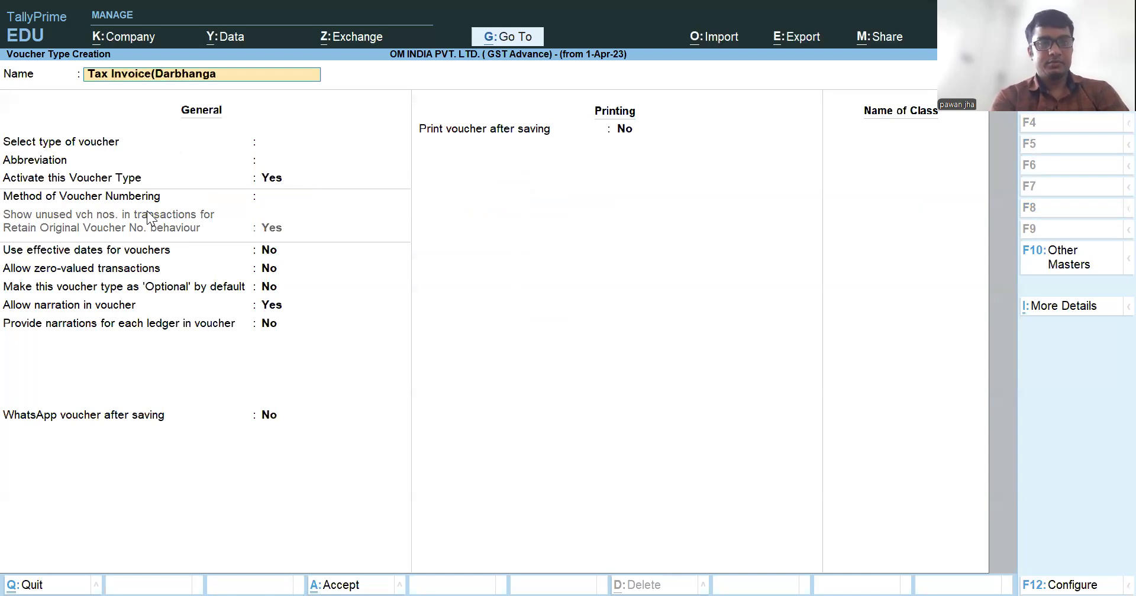
{"action": "key", "text": "Return"}
{"action": "type", "text": "Sales"}
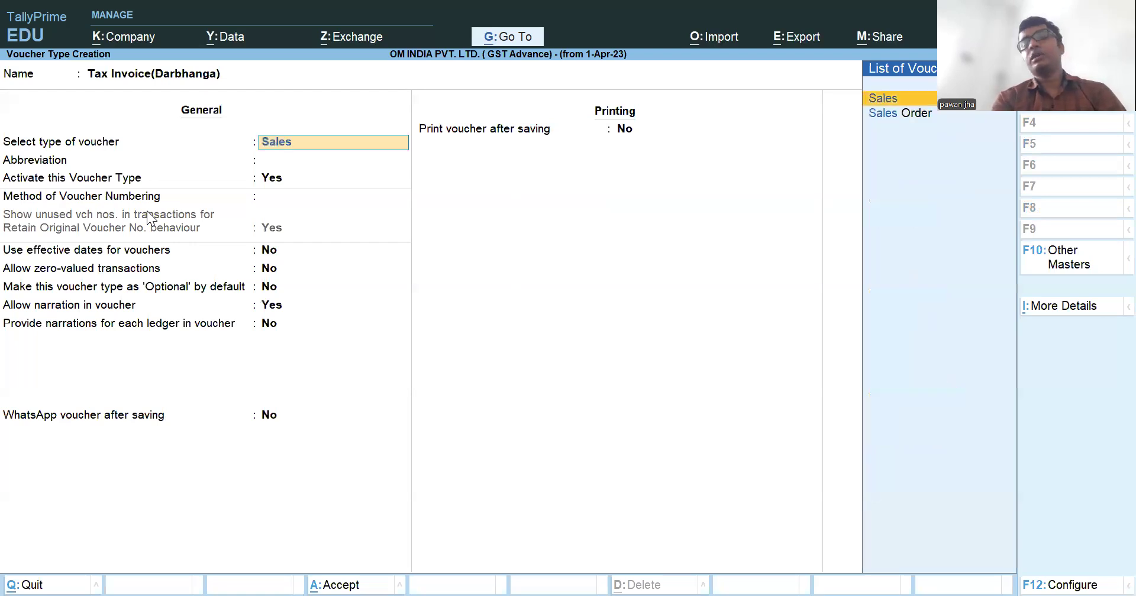
{"action": "key", "text": "Return"}
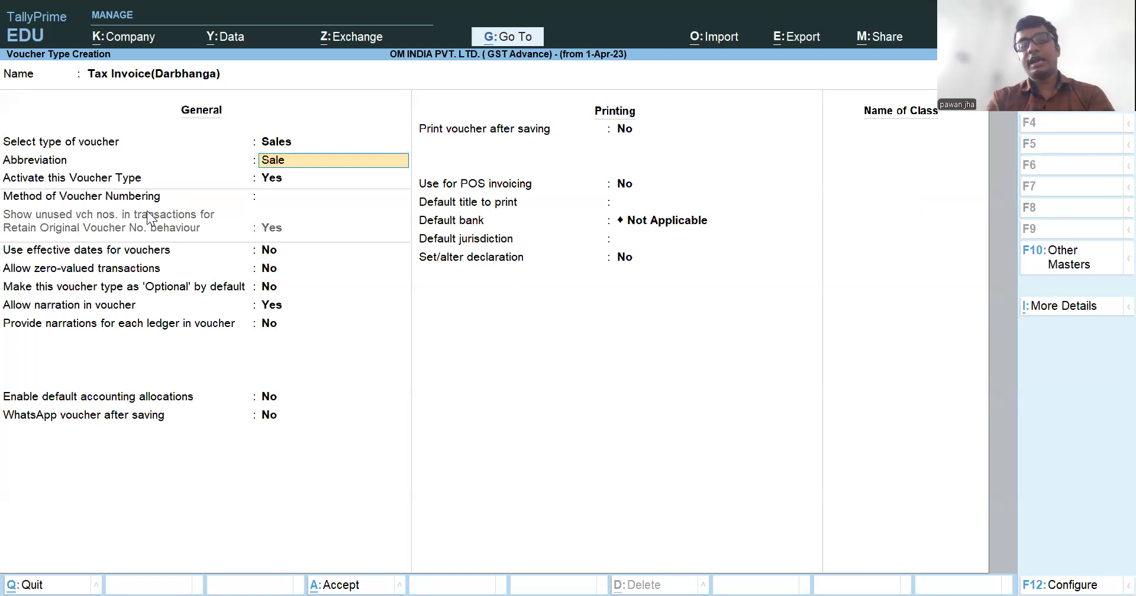
Step: Give the Darbhanga voucher type Automatic numbering with Renumber Vouchers behaviour, save it and return to the Gateway of Tally
{"action": "key", "text": "Return"}
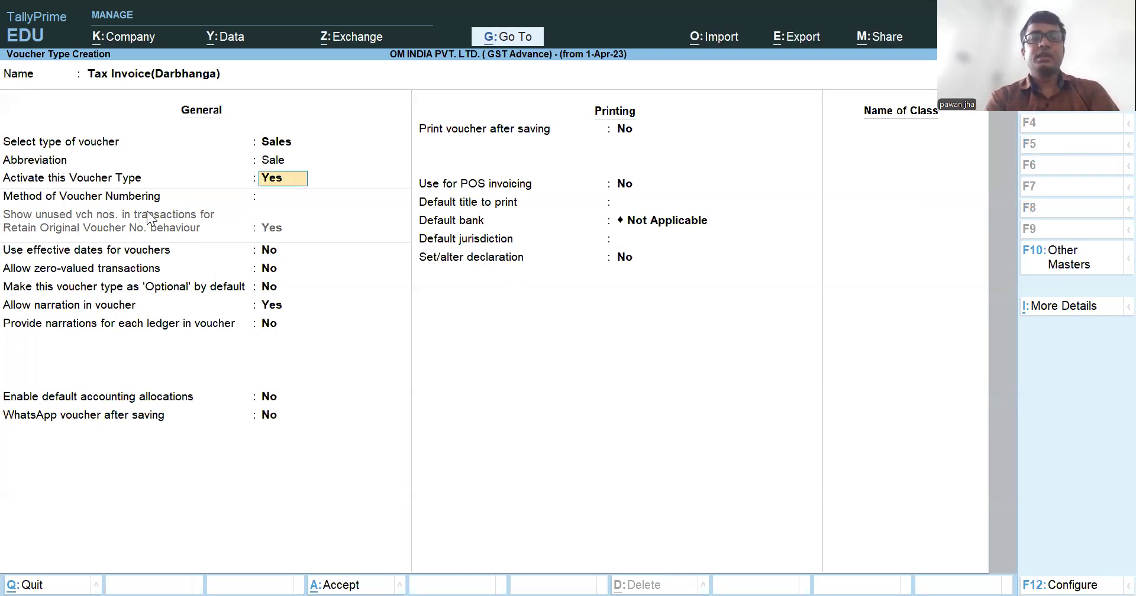
{"action": "key", "text": "Return"}
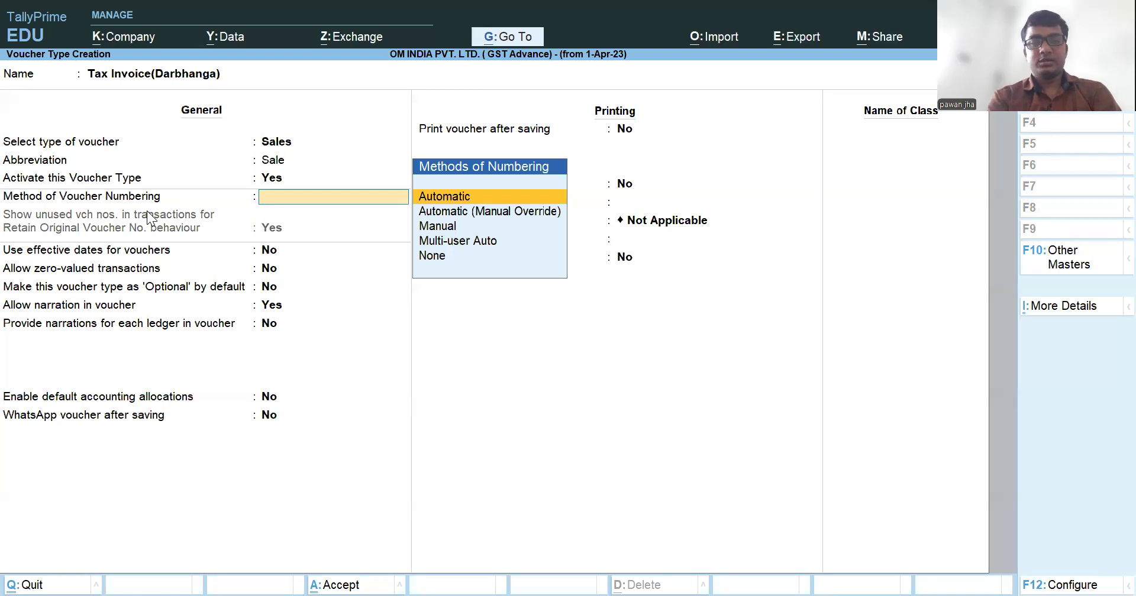
{"action": "key", "text": "Return"}
{"action": "key", "text": "Up"}
{"action": "key", "text": "Return"}
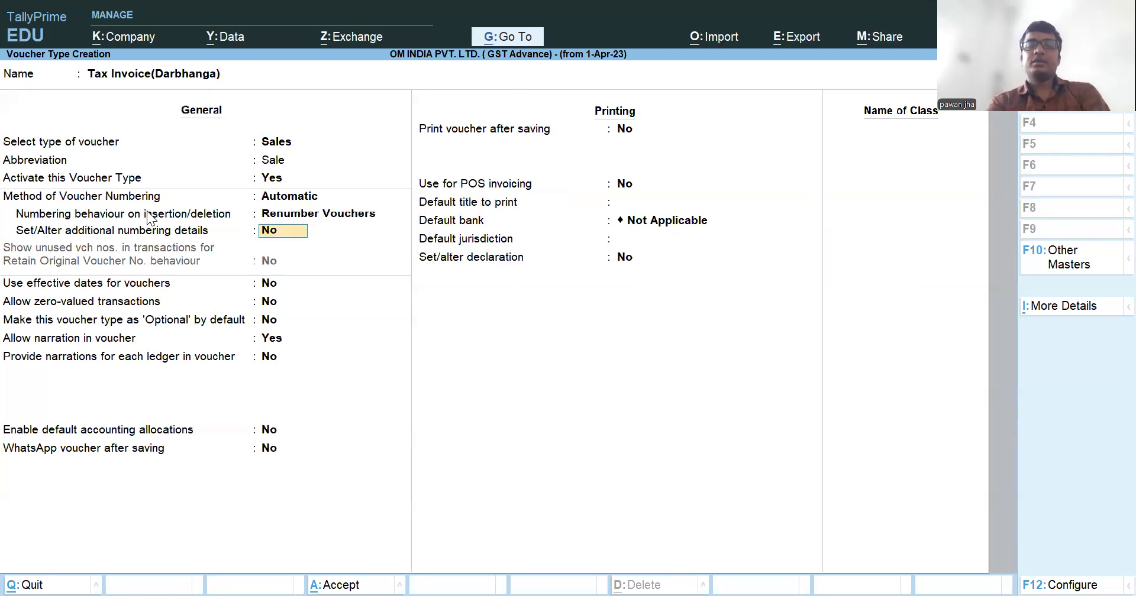
{"action": "key", "text": "ctrl+a"}
{"action": "key", "text": "Escape"}
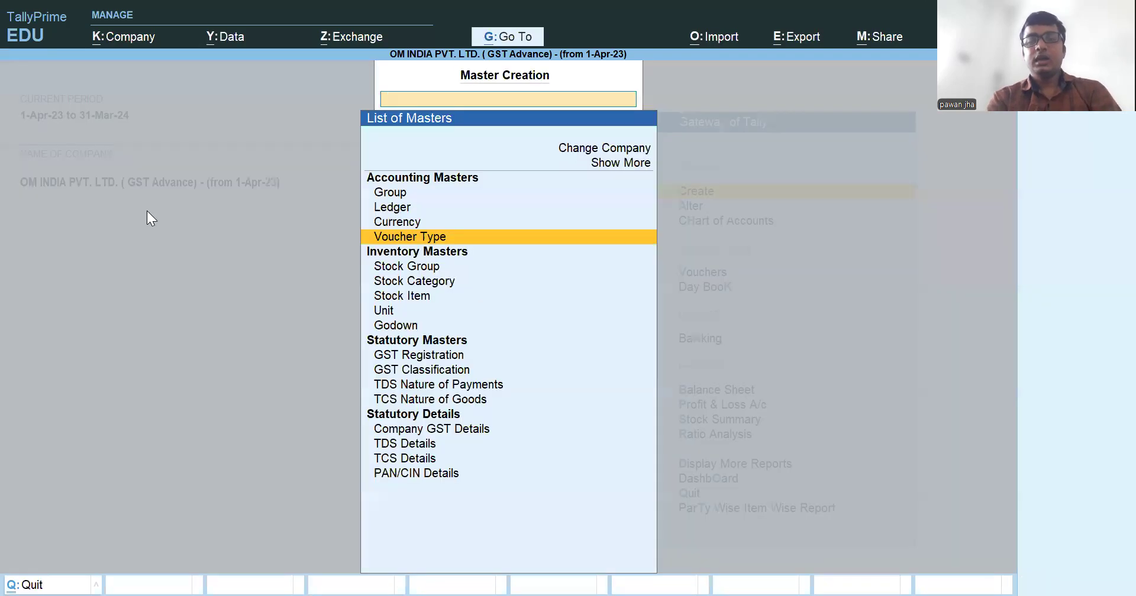
{"action": "key", "text": "Escape"}
{"action": "key", "text": "Escape"}
{"action": "key", "text": "n"}
Step: Change the current period to 1-4-2024 through 31-3-2025
{"action": "key", "text": "alt+F2"}
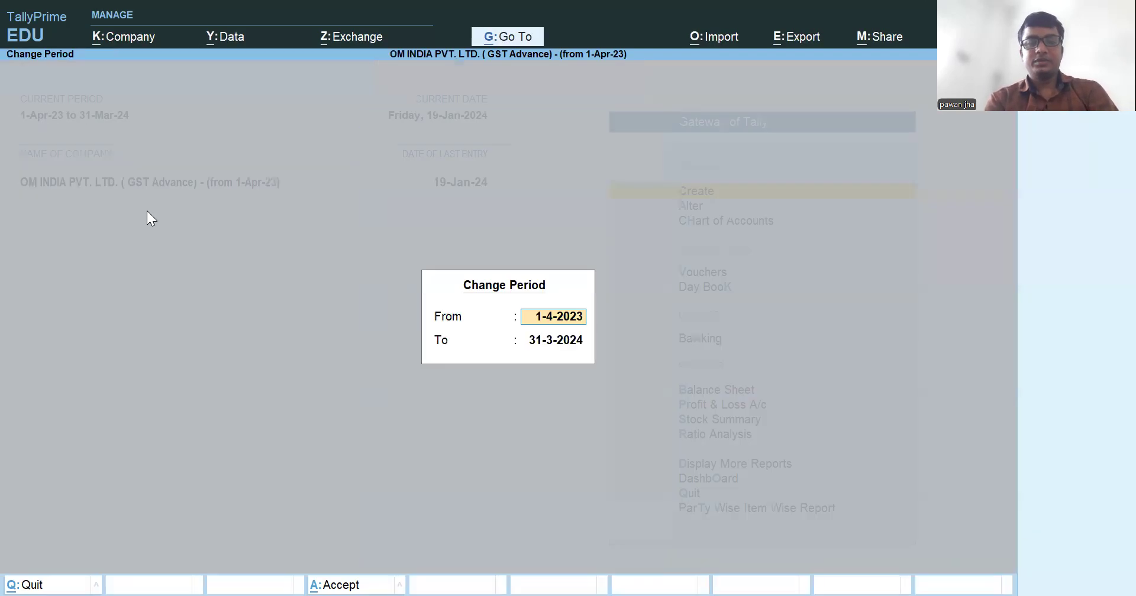
{"action": "type", "text": "1.4.2024"}
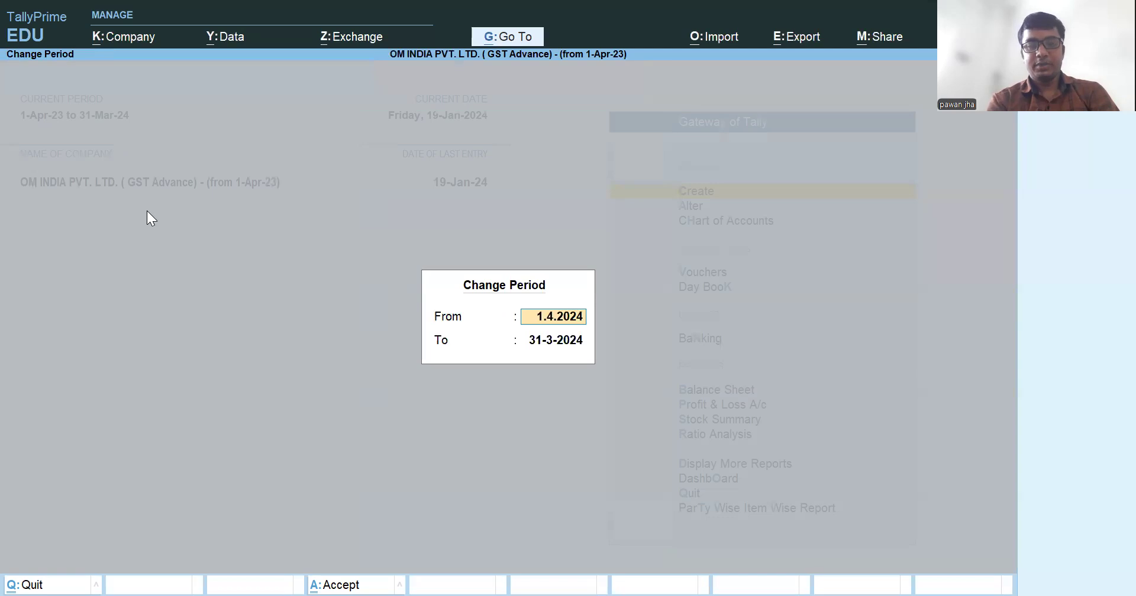
{"action": "key", "text": "Return"}
{"action": "type", "text": "31.3.2025"}
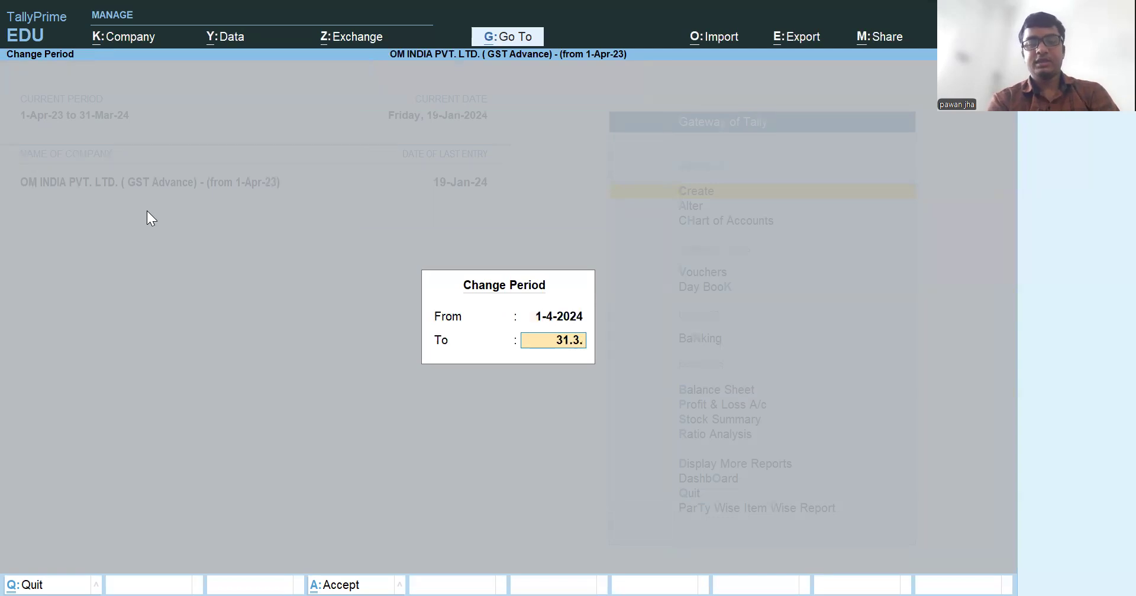
{"action": "key", "text": "Return"}
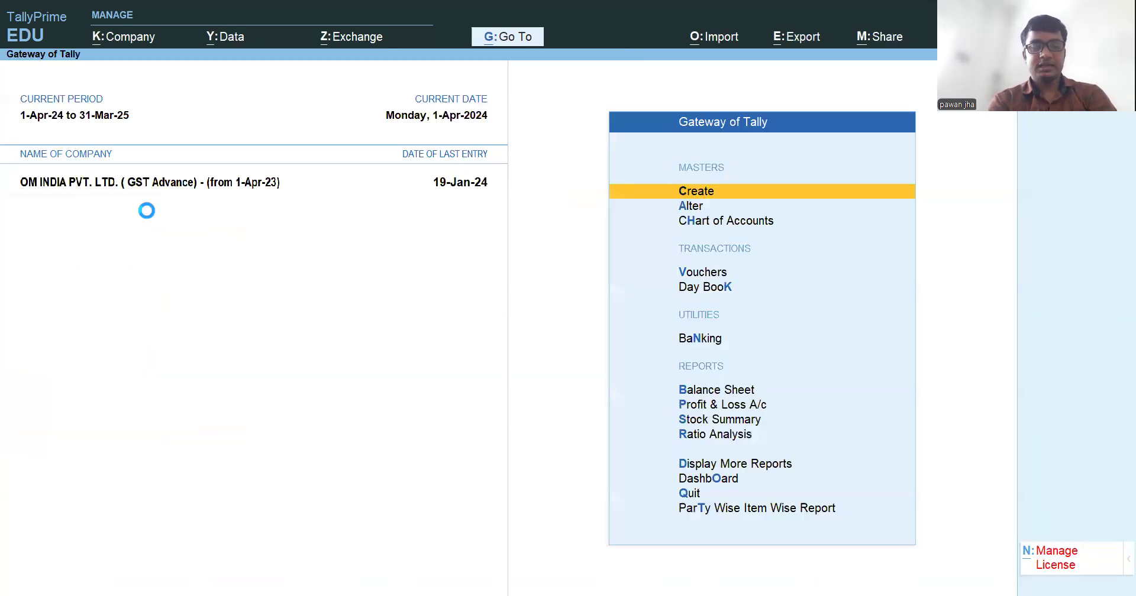
{"action": "key", "text": "v"}
{"action": "key", "text": "F8"}
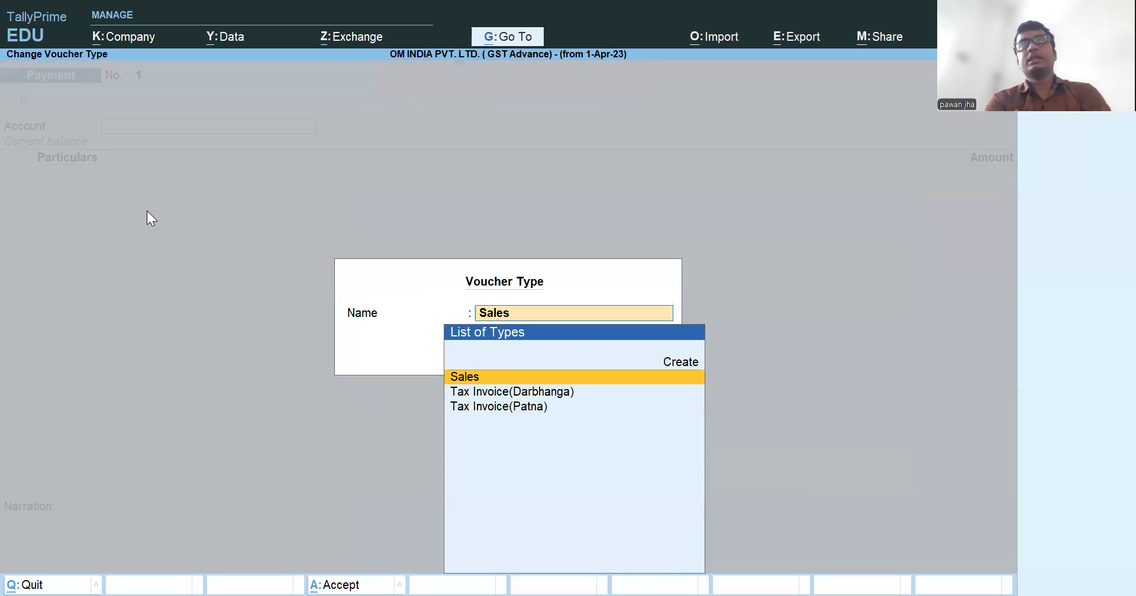
{"action": "key", "text": "Down"}
{"action": "key", "text": "Down"}
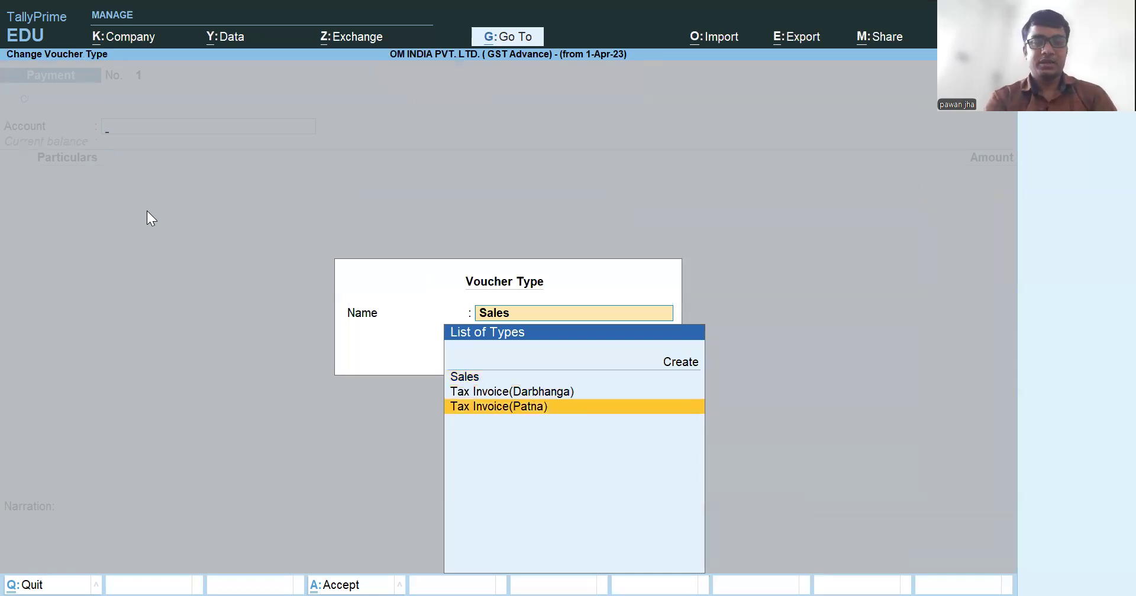
{"action": "key", "text": "Return"}
{"action": "key", "text": "Escape"}
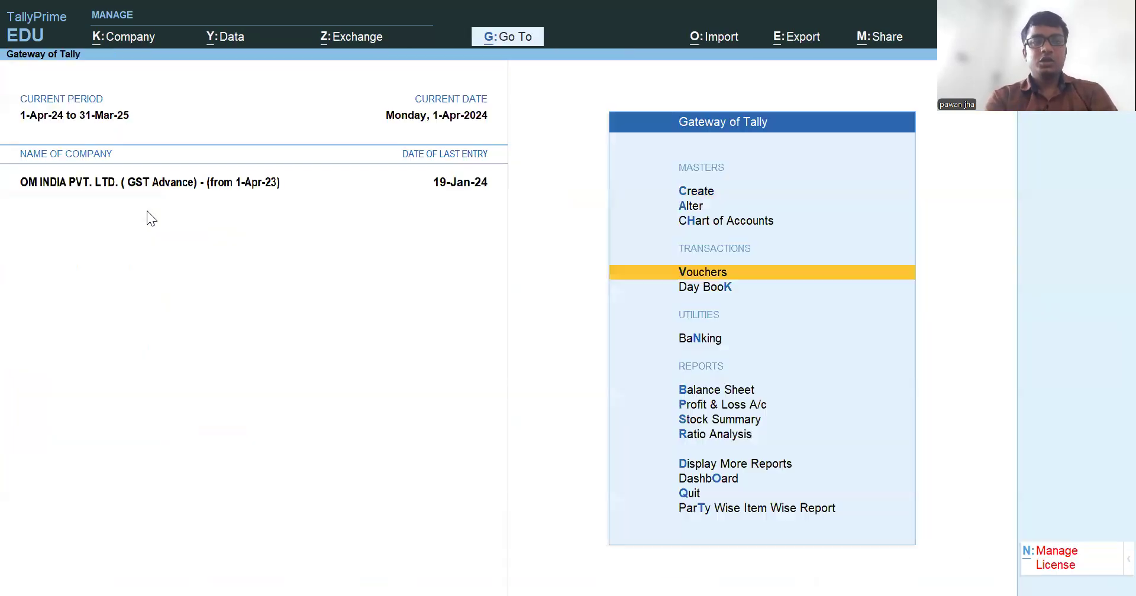
Step: Open the Tax Invoice(Patna) voucher type for alteration
{"action": "key", "text": "Up"}
{"action": "key", "text": "Up"}
{"action": "key", "text": "Up"}
{"action": "key", "text": "Down"}
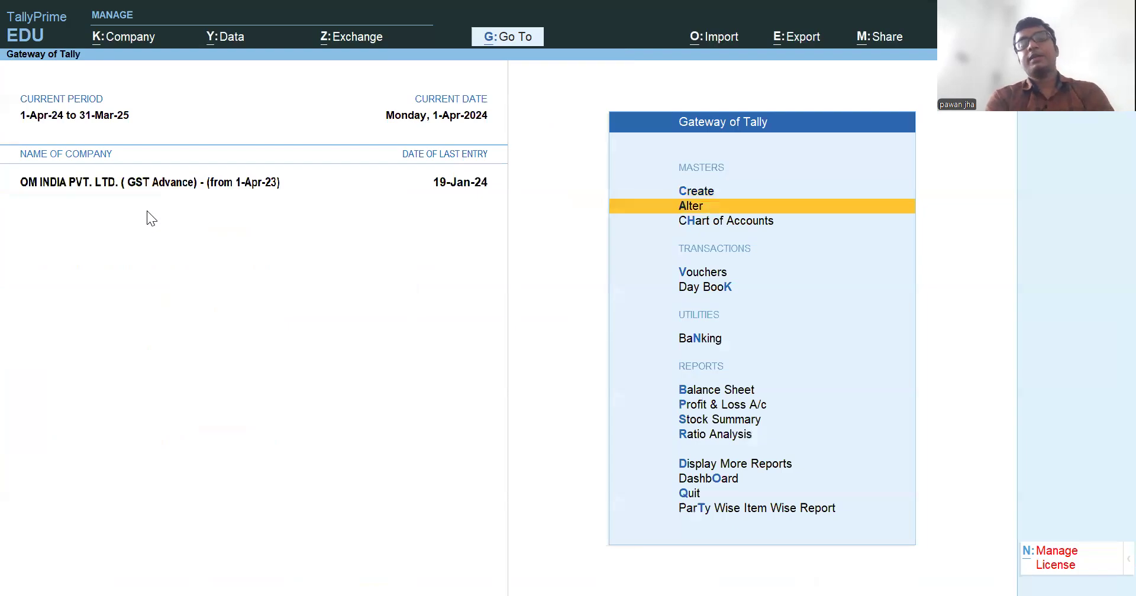
{"action": "key", "text": "Return"}
{"action": "key", "text": "Down"}
{"action": "key", "text": "Down"}
{"action": "key", "text": "Down"}
{"action": "key", "text": "Return"}
{"action": "key", "text": "Down"}
{"action": "key", "text": "Down"}
{"action": "key", "text": "Down"}
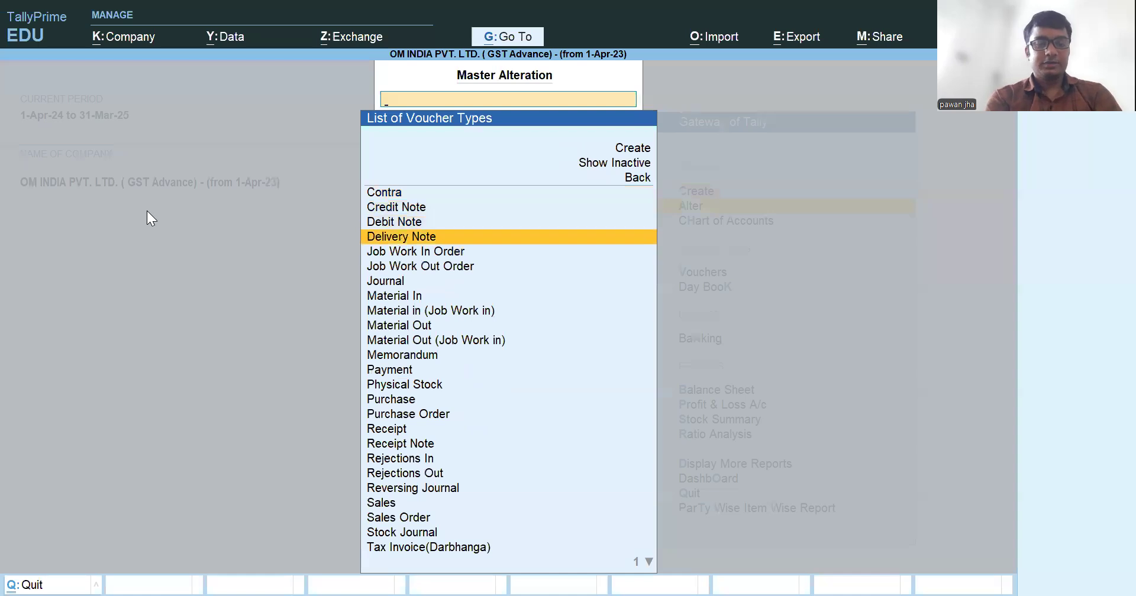
{"action": "type", "text": "Tax"}
{"action": "key", "text": "Down"}
{"action": "key", "text": "Return"}
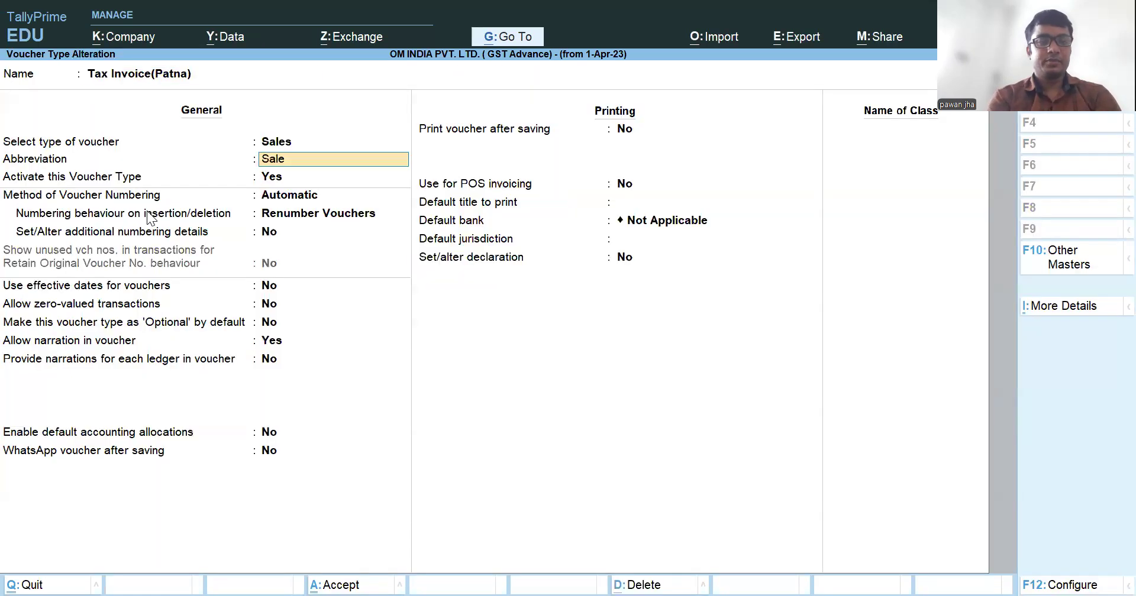
Step: Enable setting additional numbering details for the Tax Invoice(Patna) voucher type
{"action": "key", "text": "Return"}
{"action": "key", "text": "Return"}
{"action": "key", "text": "Return"}
{"action": "key", "text": "Return"}
{"action": "type", "text": "y"}
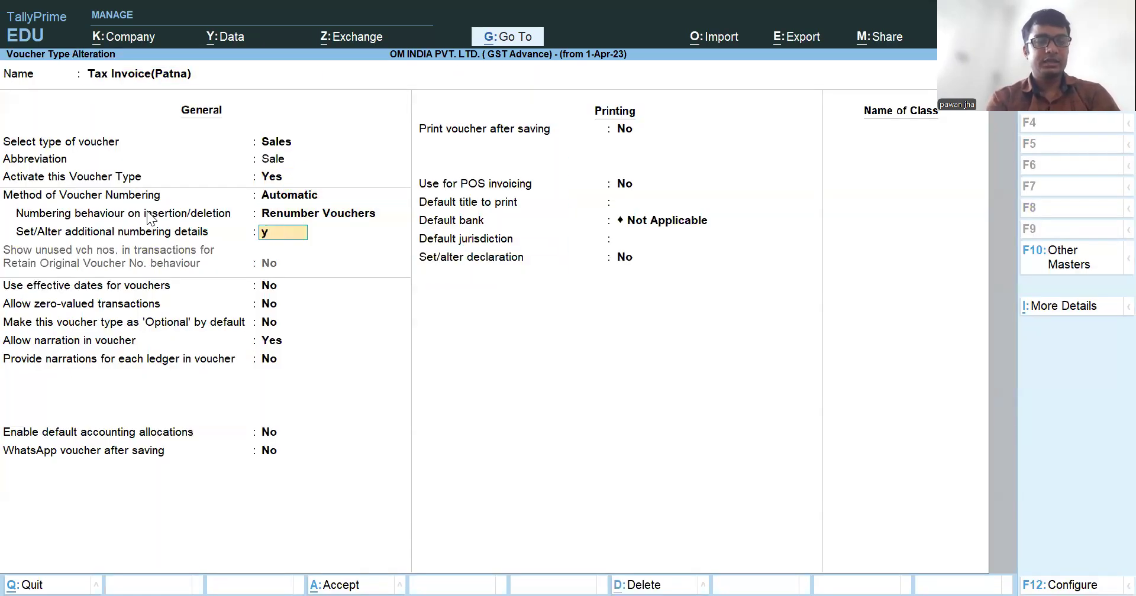
{"action": "key", "text": "BackSpace"}
{"action": "key", "text": "BackSpace"}
{"action": "key", "text": "Return"}
{"action": "type", "text": "y"}
{"action": "key", "text": "Return"}
Step: Restart the Patna voucher numbering from 1-Apr-24 with starting number 1 and Yearly periodicity
{"action": "key", "text": "Return"}
{"action": "key", "text": "Return"}
{"action": "key", "text": "Return"}
{"action": "type", "text": "1.4.2024"}
{"action": "key", "text": "Return"}
{"action": "key", "text": "Return"}
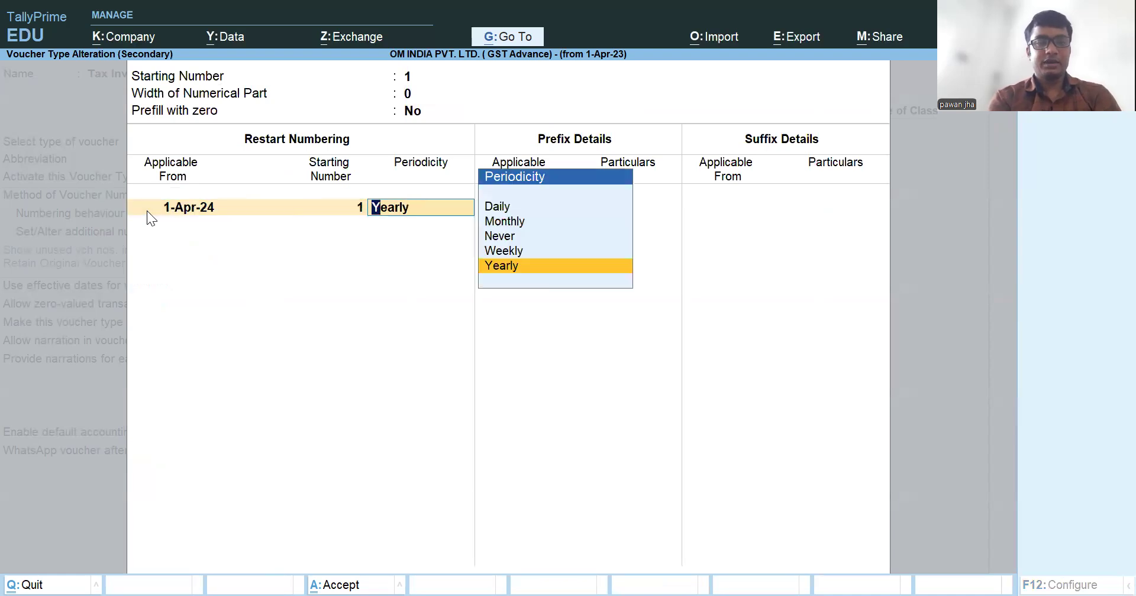
{"action": "key", "text": "Return"}
Step: Add the prefix PAT/ applicable from 1-Apr-24 to the Patna voucher numbering
{"action": "key", "text": "Return"}
{"action": "type", "text": "PAT"}
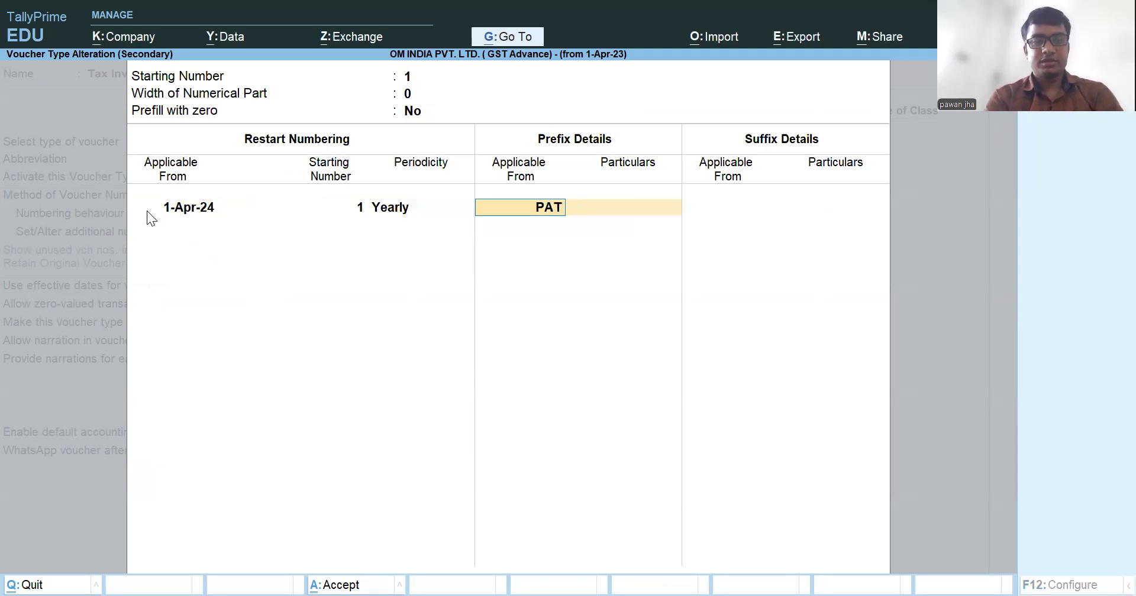
{"action": "key", "text": "BackSpace"}
{"action": "key", "text": "BackSpace"}
{"action": "key", "text": "BackSpace"}
{"action": "type", "text": "1.4"}
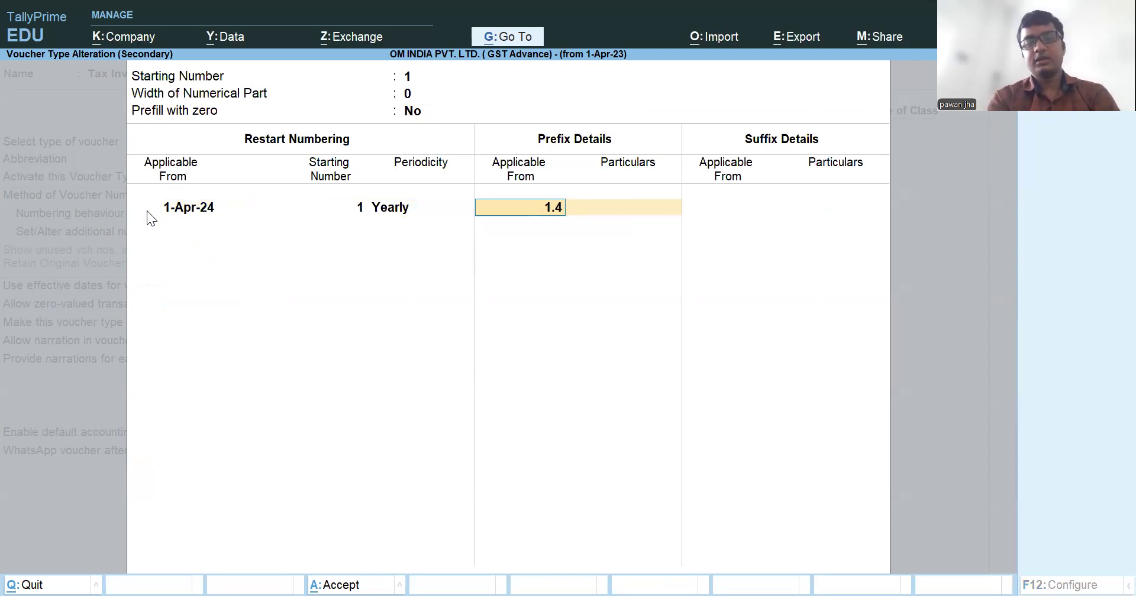
{"action": "type", "text": ".2024"}
{"action": "key", "text": "Return"}
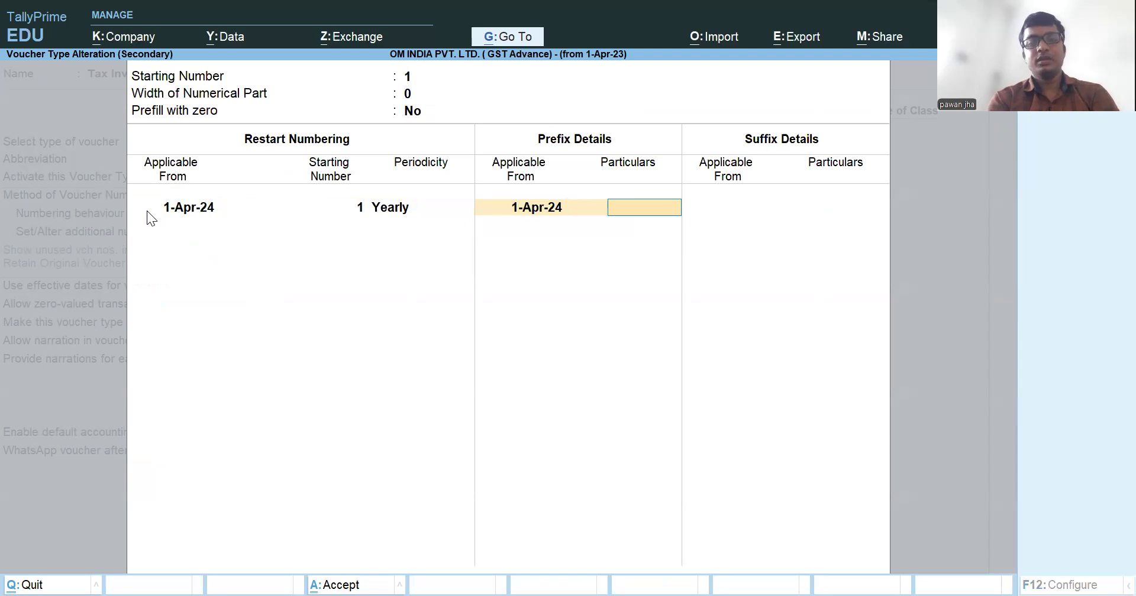
{"action": "type", "text": "PAT/"}
{"action": "key", "text": "Return"}
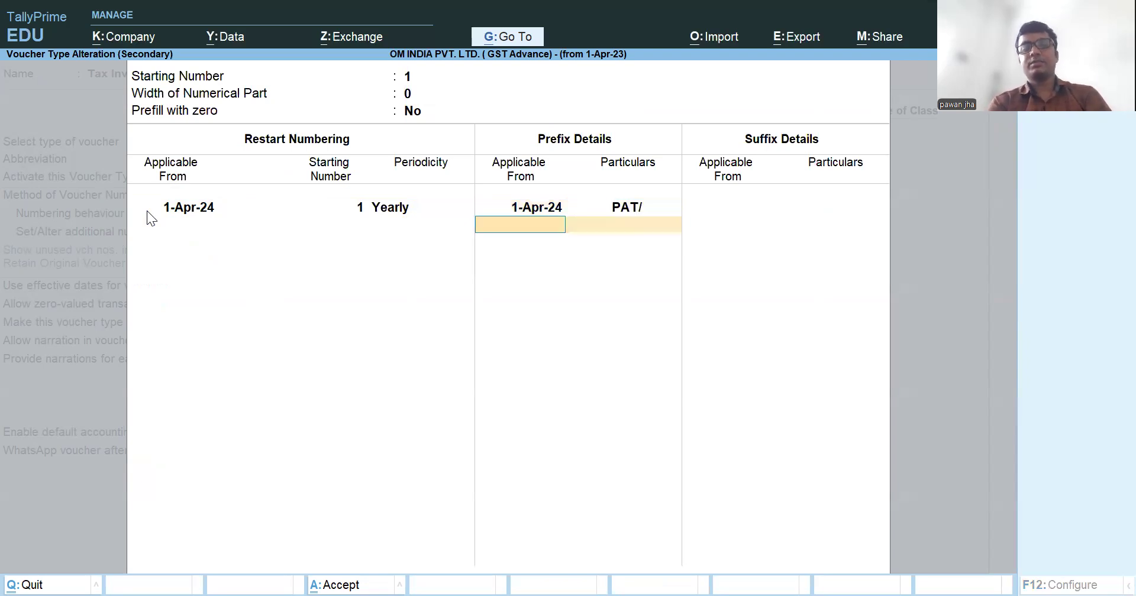
Step: Add the suffix /24-25 applicable from 1-Apr-24 to the Patna numbering and save the voucher type
{"action": "type", "text": "1.4.2024"}
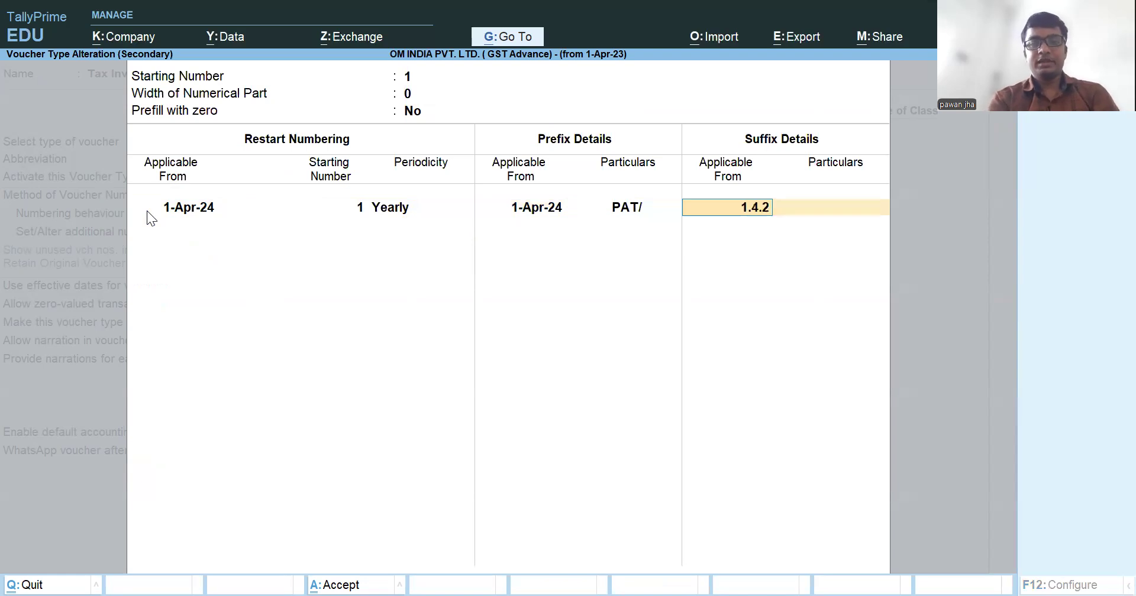
{"action": "key", "text": "Return"}
{"action": "type", "text": "/24-25"}
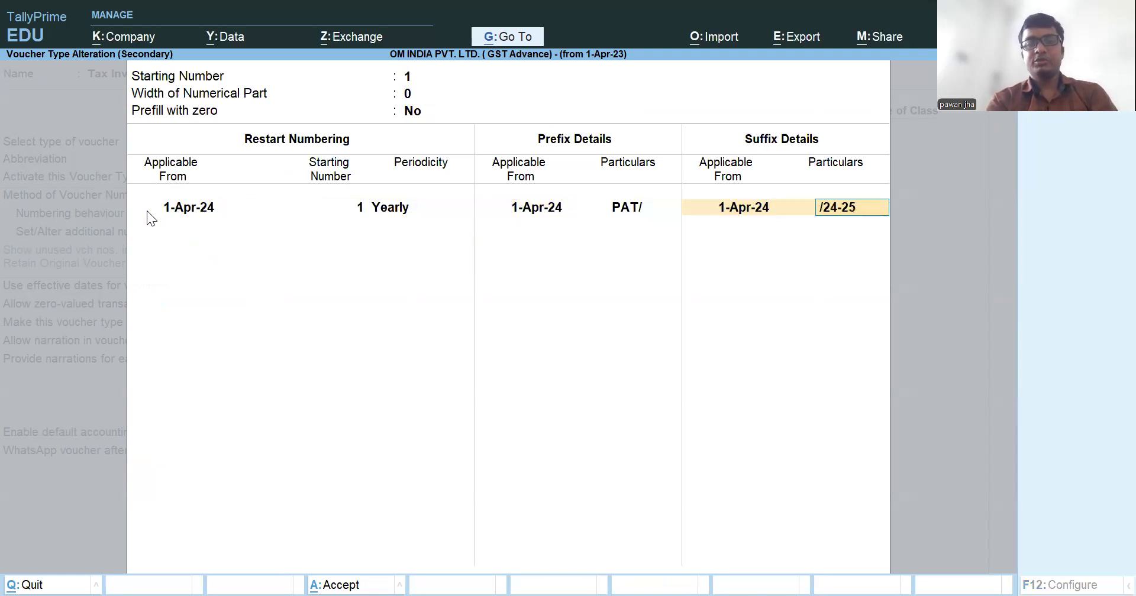
{"action": "key", "text": "Return"}
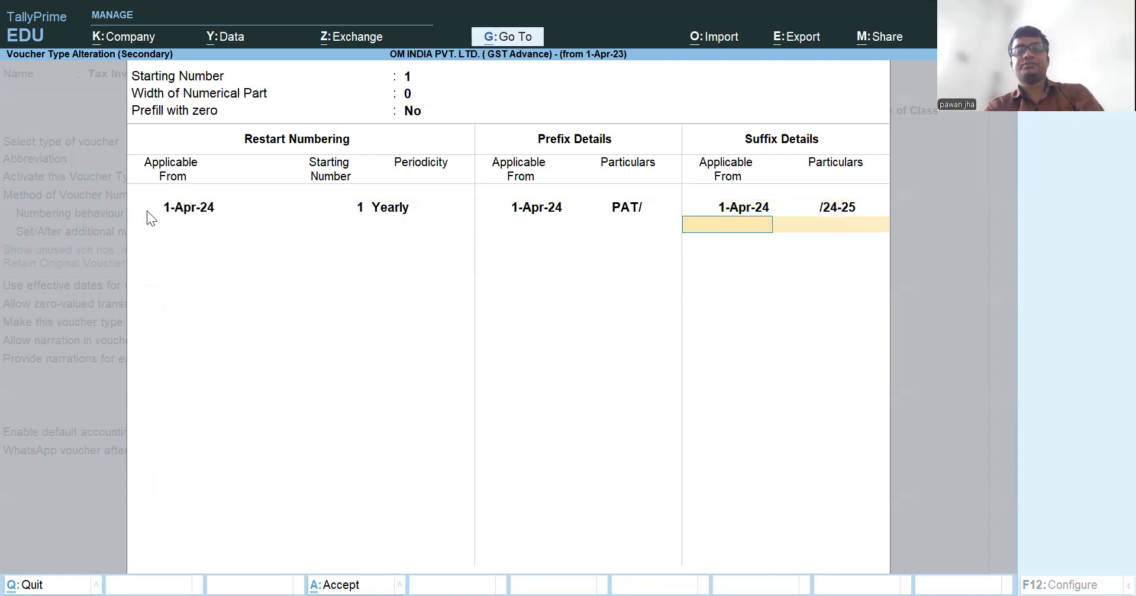
{"action": "key", "text": "Up"}
{"action": "key", "text": "Return"}
{"action": "key", "text": "Return"}
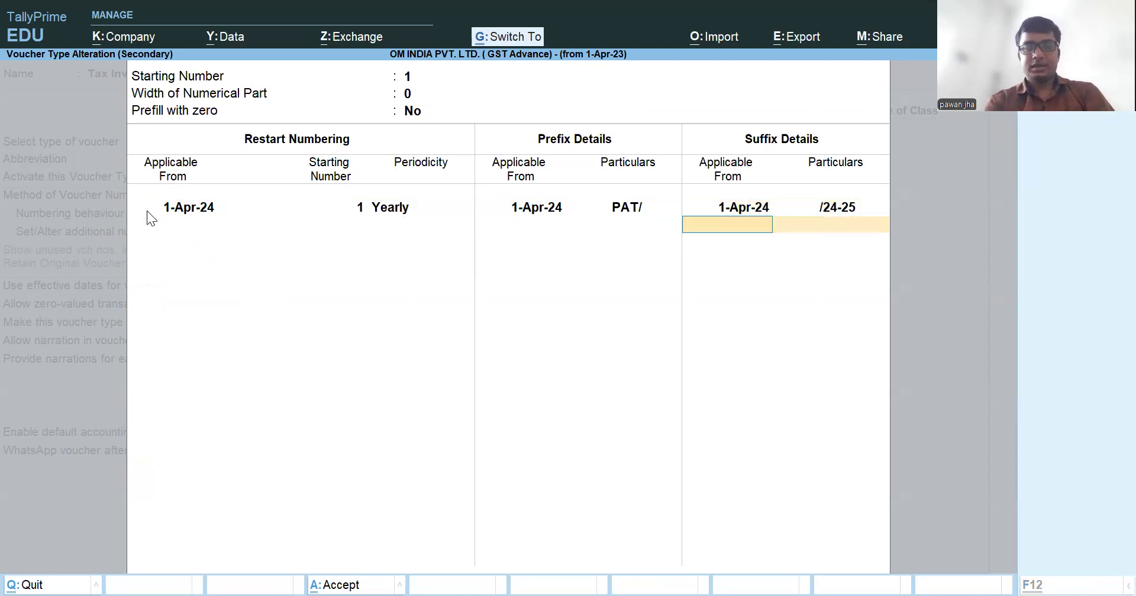
{"action": "key", "text": "Return"}
{"action": "key", "text": "ctrl+a"}
Step: Open the Tax Invoice(Darbhanga) voucher type for alteration and enable its additional numbering details
{"action": "key", "text": "Up"}
{"action": "key", "text": "Return"}
{"action": "key", "text": "Return"}
{"action": "key", "text": "Return"}
{"action": "key", "text": "Return"}
{"action": "key", "text": "Return"}
{"action": "key", "text": "y"}
{"action": "key", "text": "Return"}
Step: Restart the Darbhanga voucher numbering from 1-Apr-24 with starting number 1 and Yearly periodicity
{"action": "key", "text": "Return"}
{"action": "type", "text": "1.4.2024"}
{"action": "key", "text": "Return"}
{"action": "key", "text": "Return"}
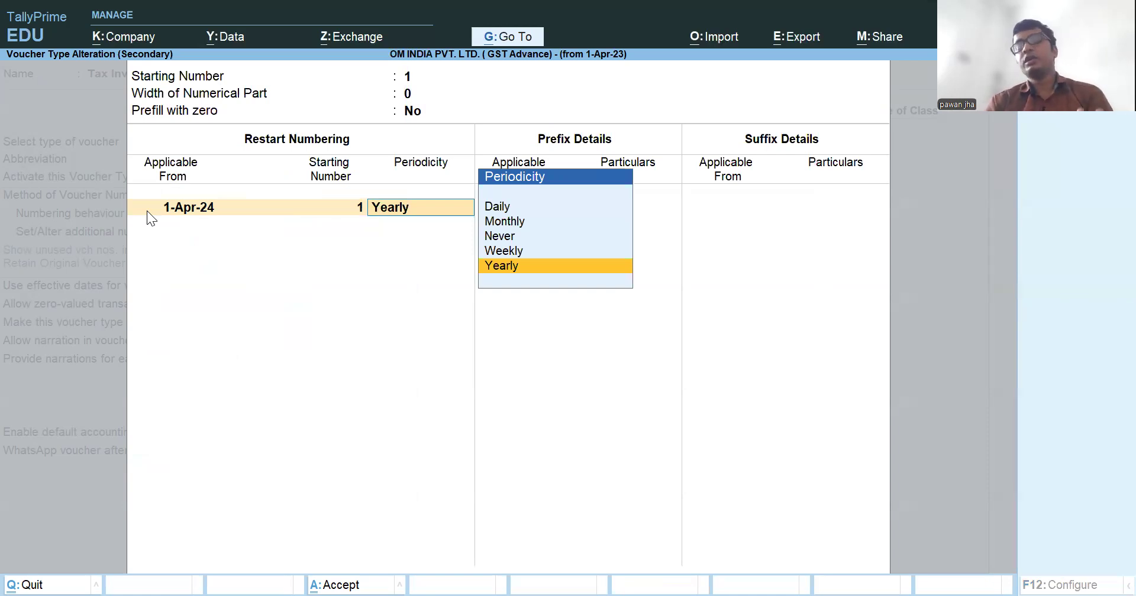
{"action": "key", "text": "Return"}
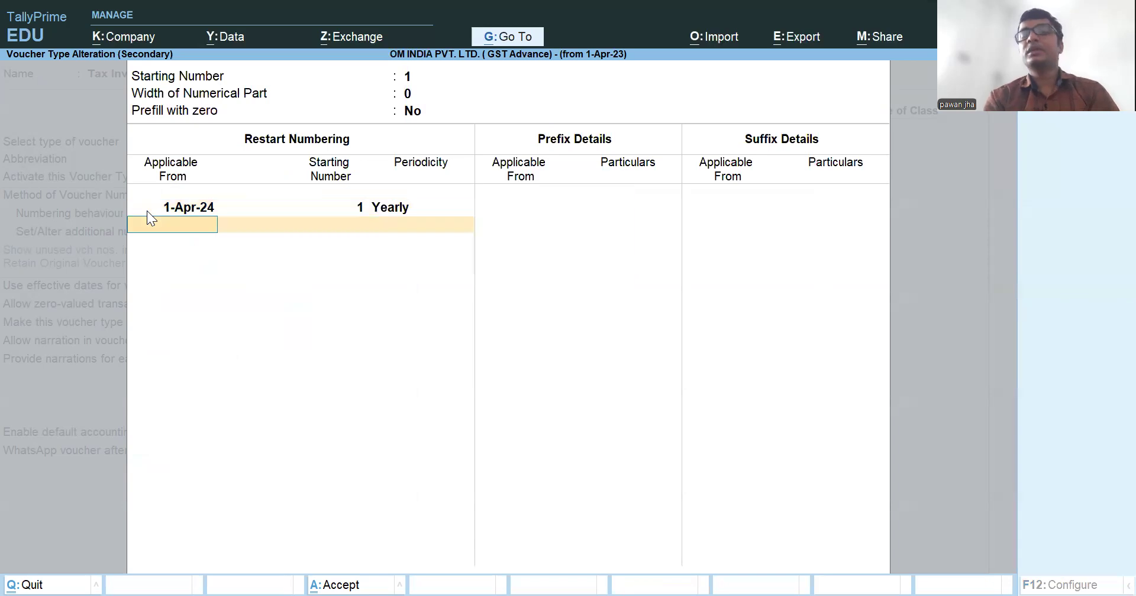
Step: Add the prefix DBG/ applicable from 1-Apr-24 to the Darbhanga voucher numbering
{"action": "key", "text": "Return"}
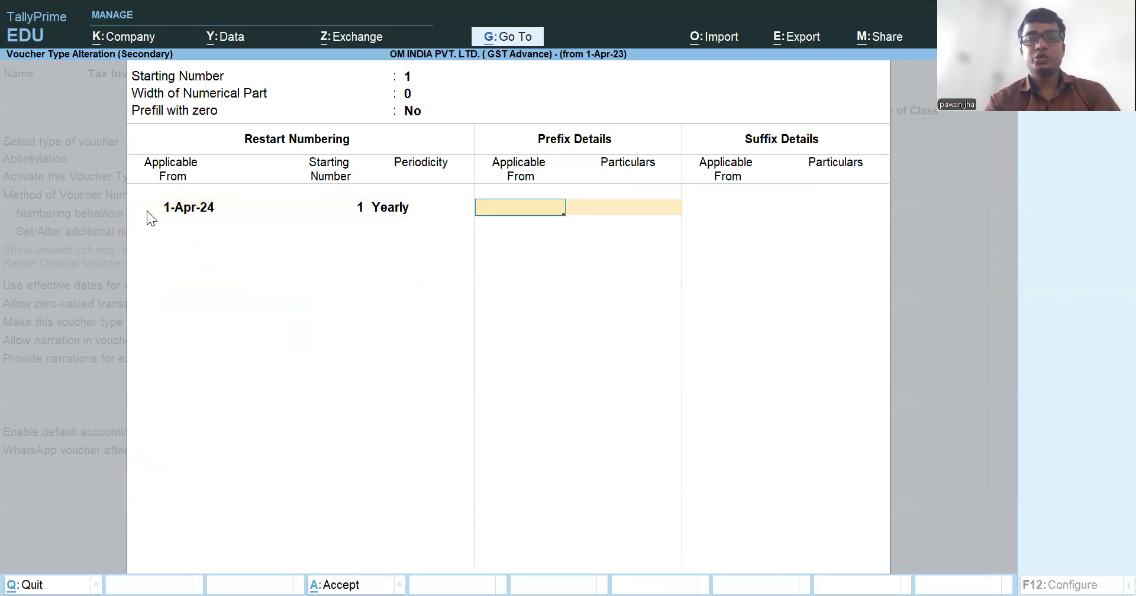
{"action": "type", "text": "1.4.2"}
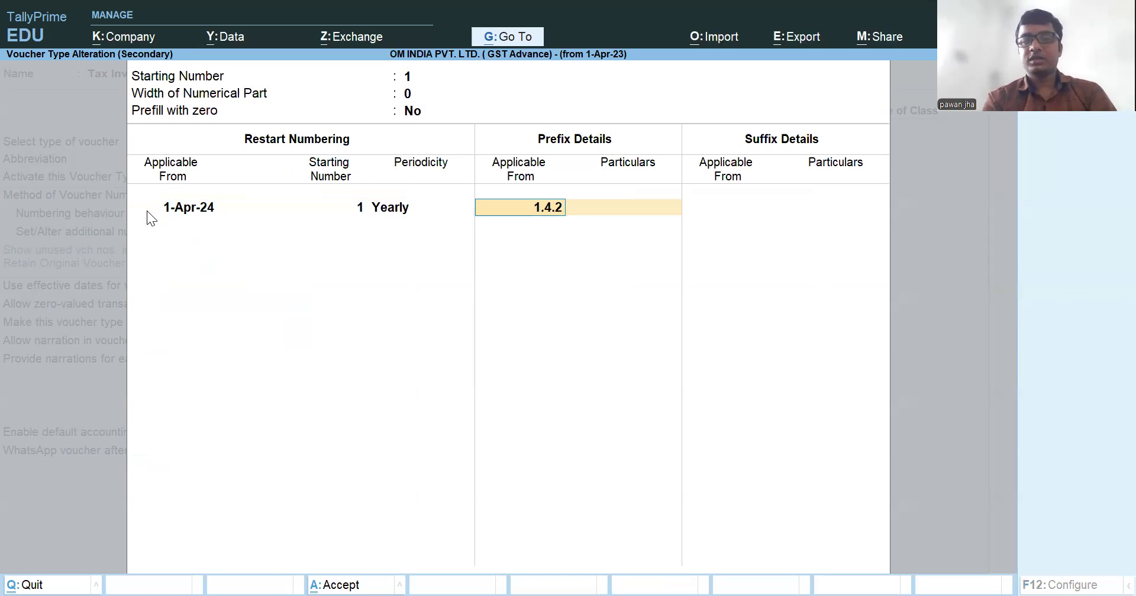
{"action": "type", "text": "024"}
{"action": "key", "text": "Return"}
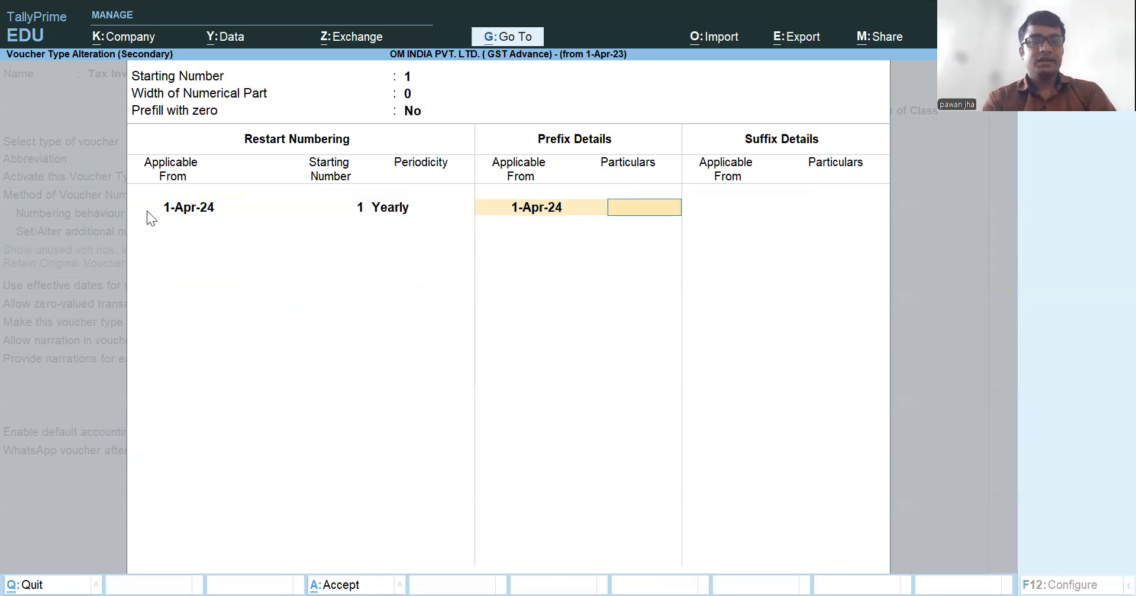
{"action": "type", "text": "DBG"}
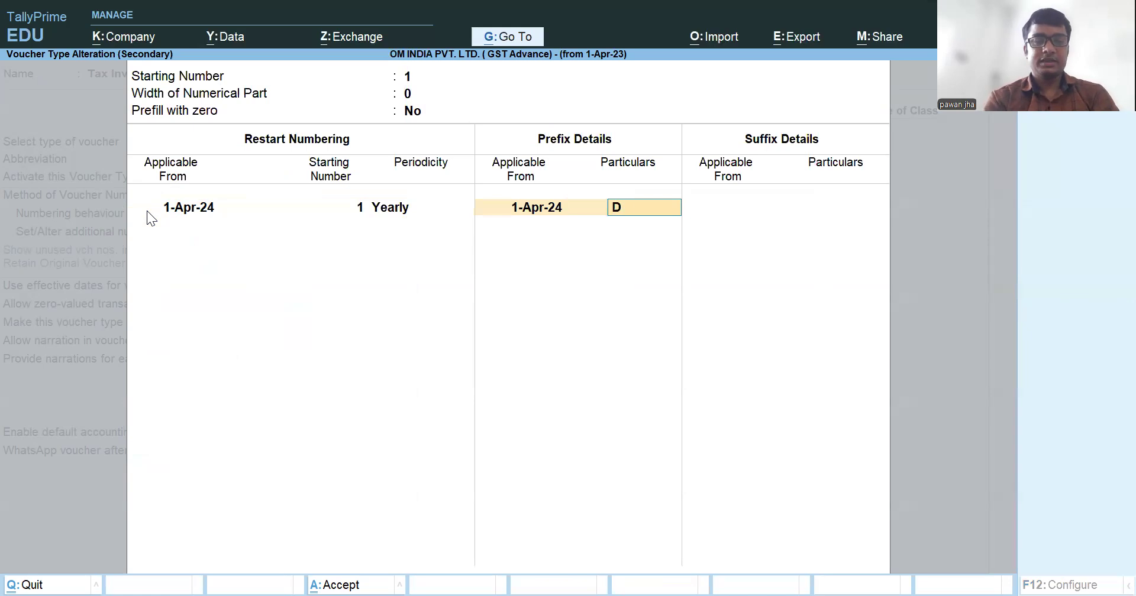
{"action": "key", "text": "Return"}
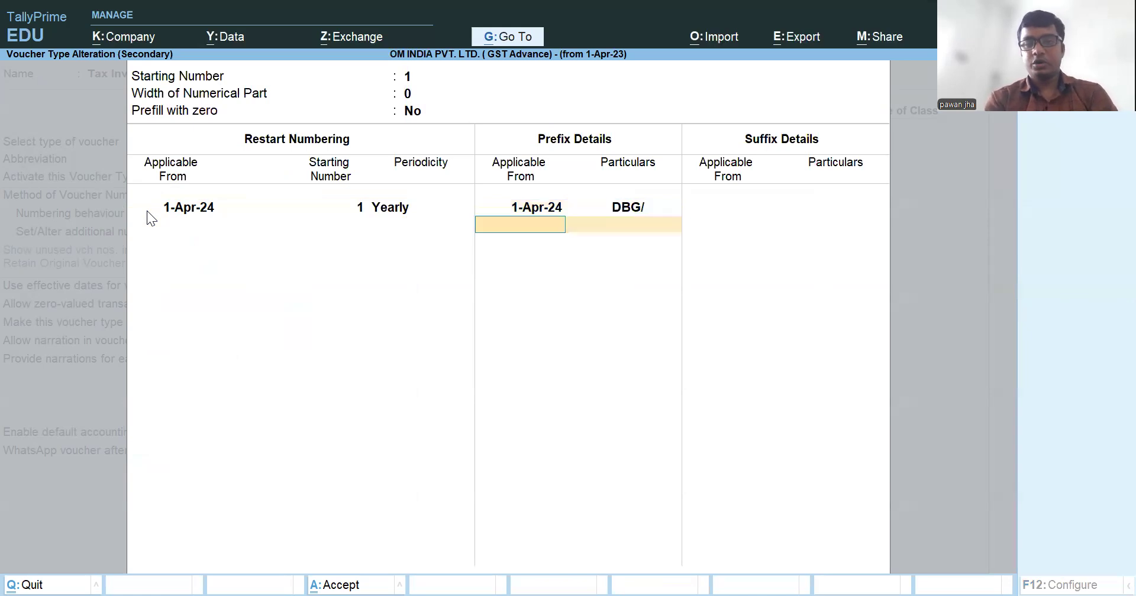
Step: Add the suffix /24-25 applicable from 1-Apr-24 to the Darbhanga voucher numbering
{"action": "key", "text": "Return"}
{"action": "type", "text": "1.4.2"}
{"action": "type", "text": "124"}
{"action": "key", "text": "Return"}
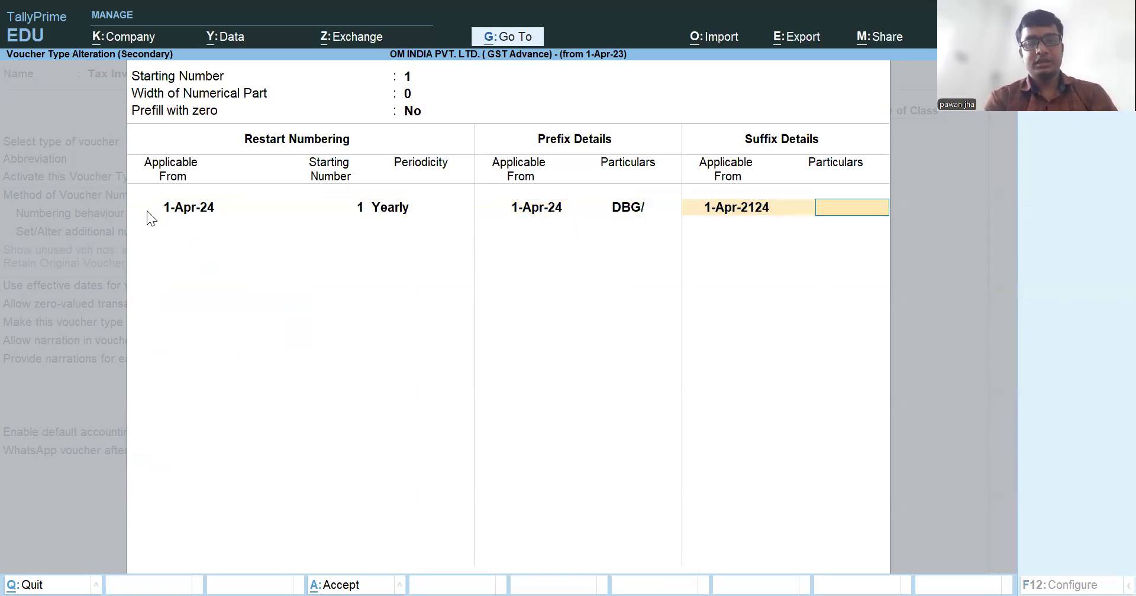
{"action": "key", "text": "BackSpace"}
{"action": "type", "text": "1.4.2024"}
{"action": "key", "text": "Return"}
{"action": "type", "text": "/24-25"}
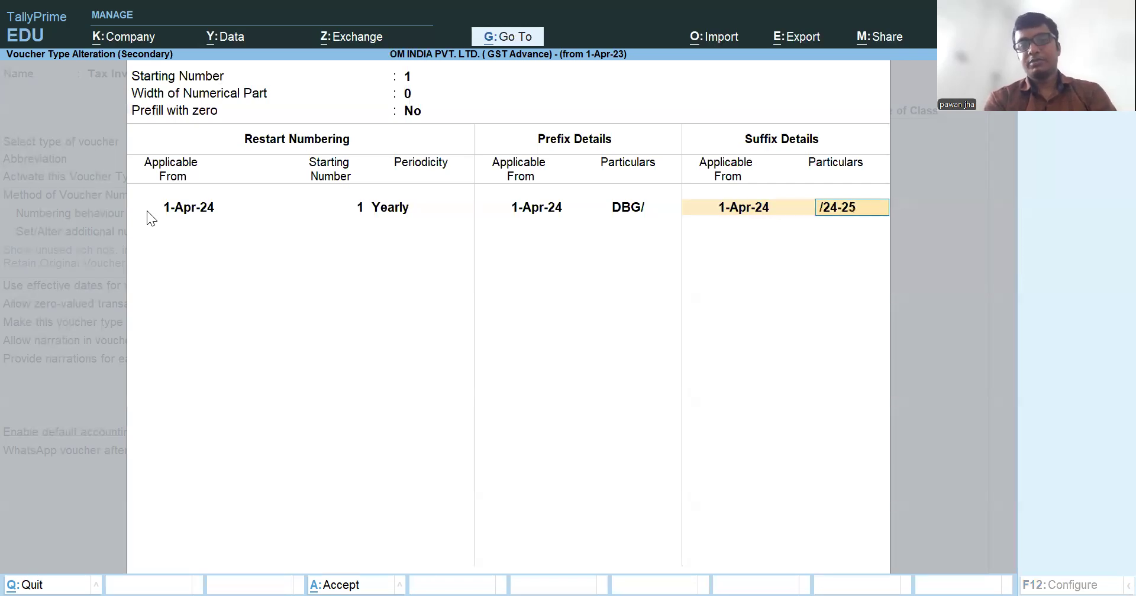
Step: Save the Darbhanga voucher type and return to the Gateway of Tally
{"action": "key", "text": "Return"}
{"action": "key", "text": "Return"}
{"action": "key", "text": "ctrl+a"}
{"action": "key", "text": "Escape"}
{"action": "key", "text": "Escape"}
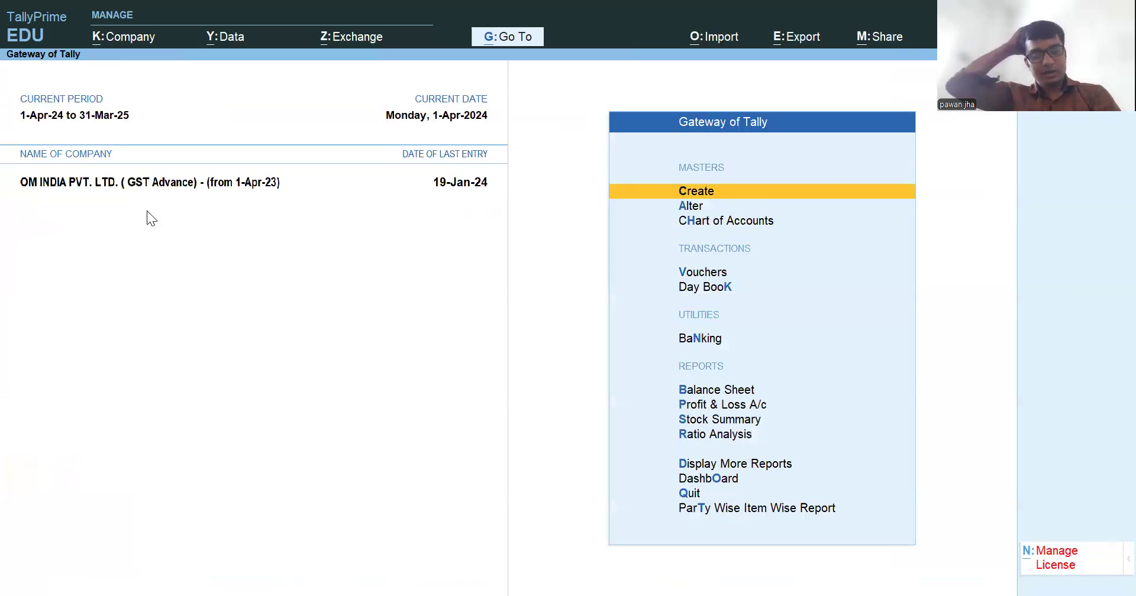
Step: Start a sales voucher of type Tax Invoice(Patna) with Cash as the party account
{"action": "key", "text": "v"}
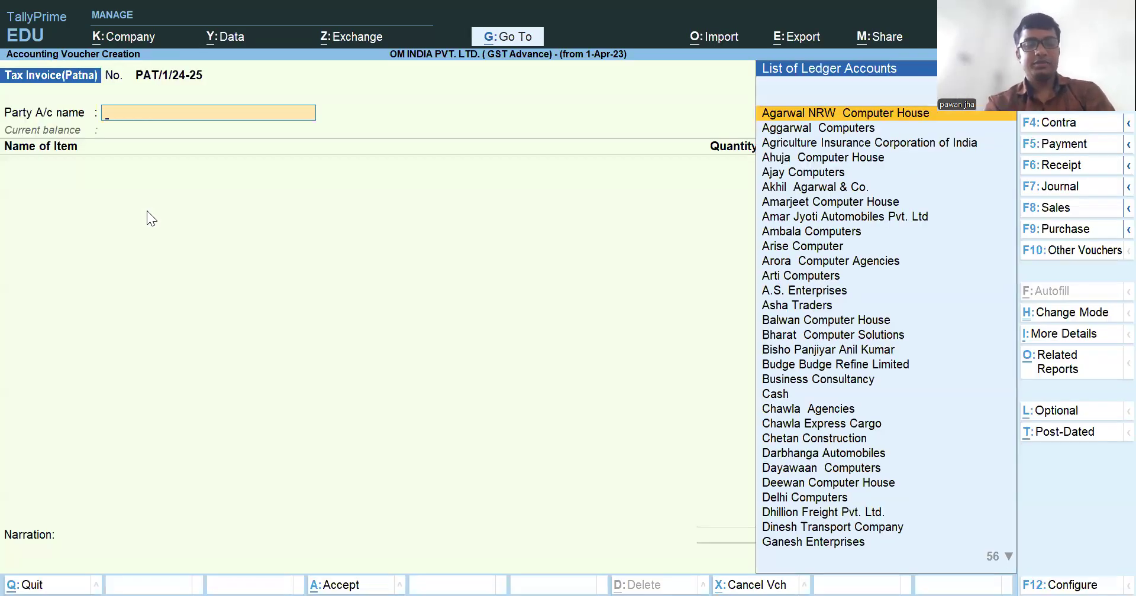
{"action": "key", "text": "F8"}
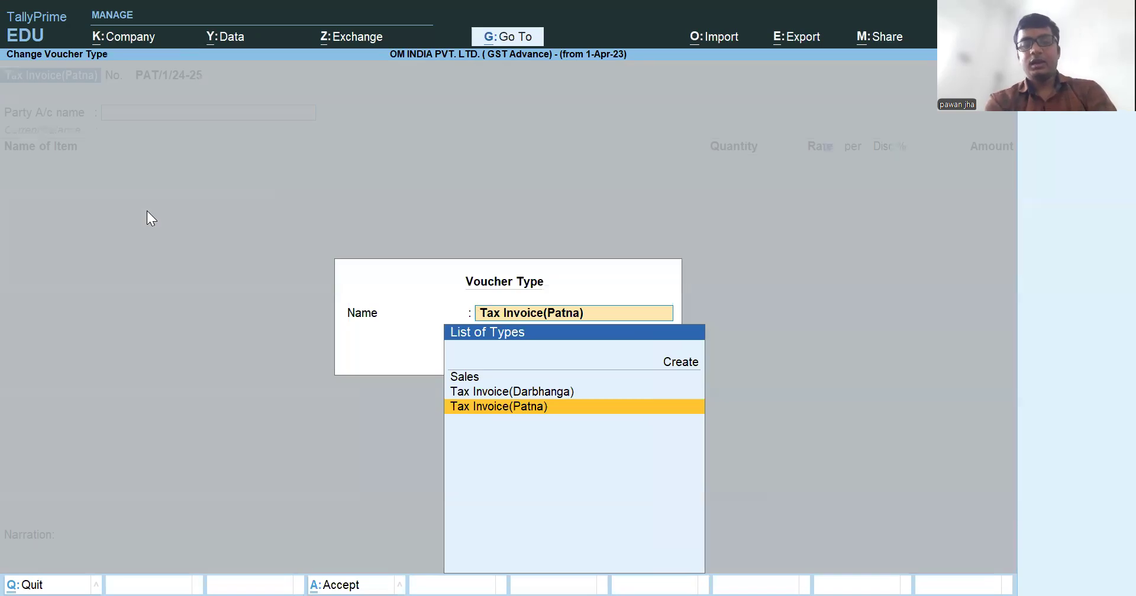
{"action": "key", "text": "Return"}
{"action": "type", "text": "CAS"}
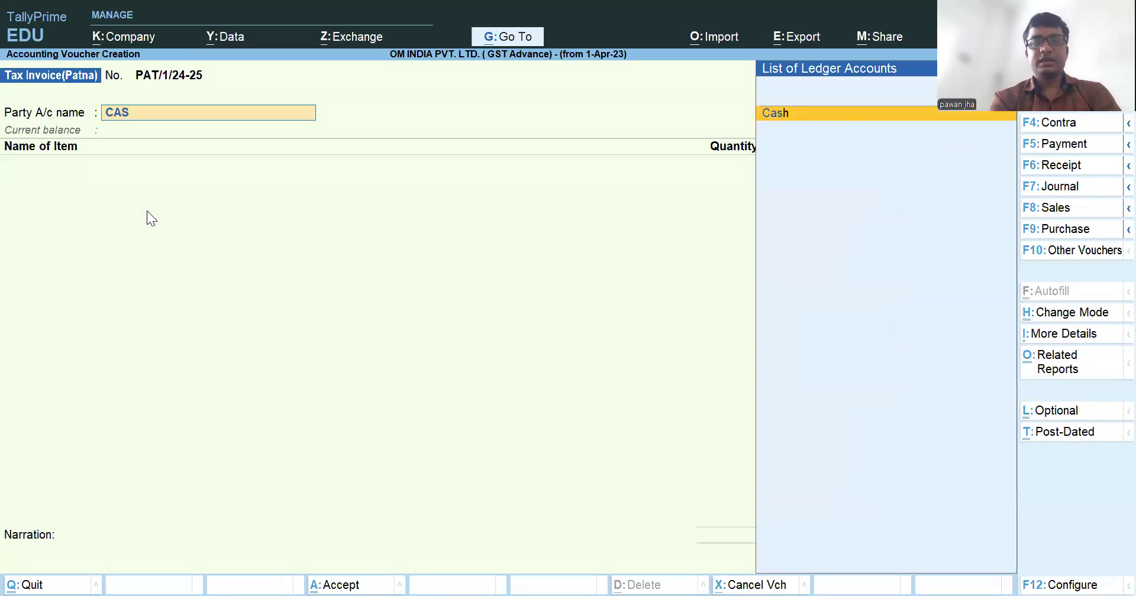
{"action": "key", "text": "Return"}
Step: Choose Keyboard as the stock item on the Patna invoice
{"action": "type", "text": "D"}
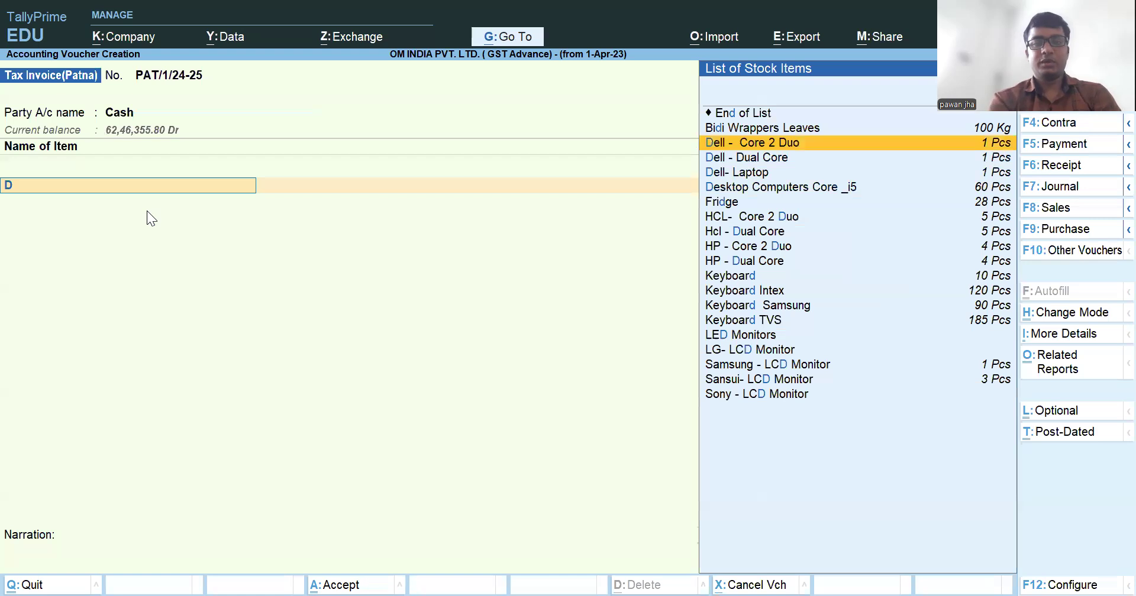
{"action": "key", "text": "Down"}
{"action": "key", "text": "Down"}
{"action": "key", "text": "Down"}
{"action": "key", "text": "Down"}
{"action": "key", "text": "Down"}
{"action": "key", "text": "Down"}
{"action": "key", "text": "Down"}
{"action": "key", "text": "Down"}
{"action": "key", "text": "Down"}
{"action": "key", "text": "Down"}
{"action": "key", "text": "Up"}
{"action": "key", "text": "Return"}
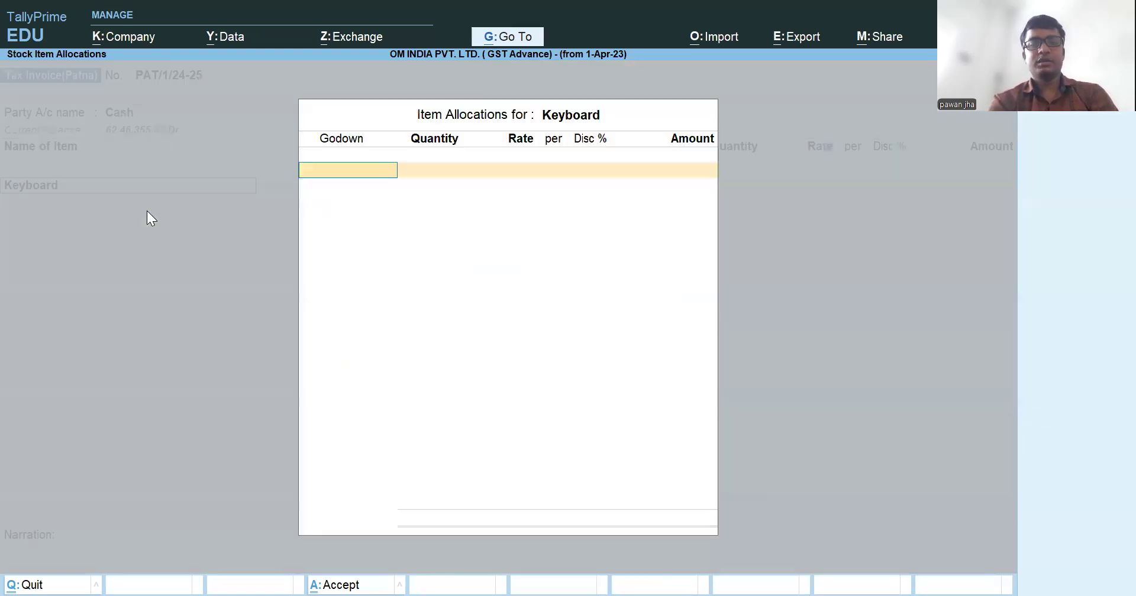
Step: Allocate 2 Pcs of Keyboard from Main Location at a rate of 400
{"action": "type", "text": "2"}
{"action": "key", "text": "Return"}
{"action": "key", "text": "Return"}
{"action": "key", "text": "Return"}
{"action": "key", "text": "BackSpace"}
{"action": "key", "text": "BackSpace"}
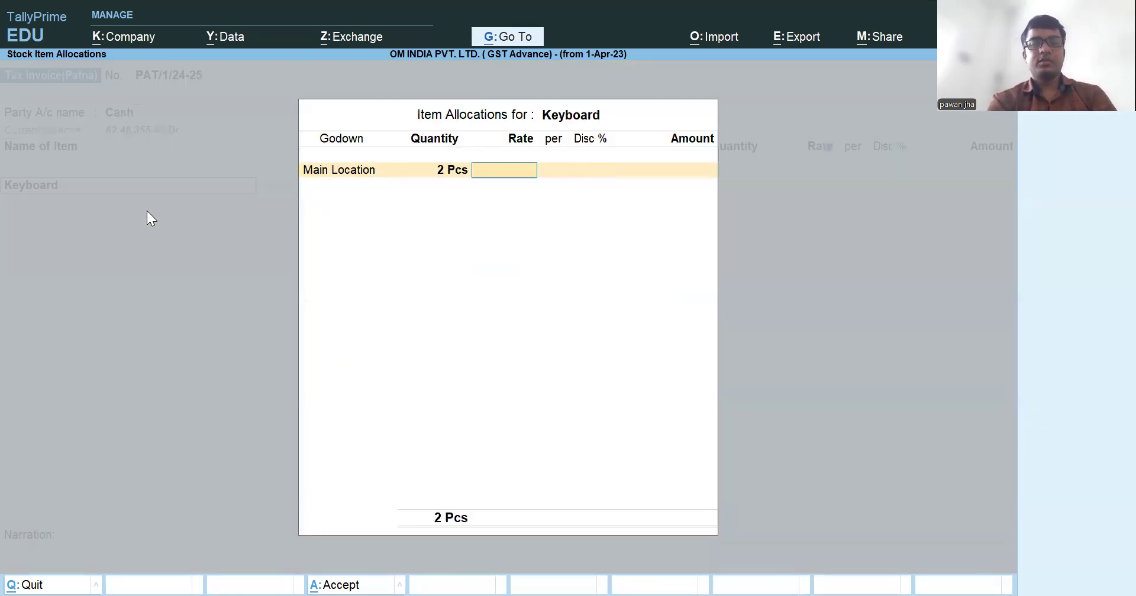
{"action": "type", "text": "400"}
{"action": "key", "text": "Return"}
{"action": "key", "text": "Return"}
{"action": "key", "text": "Return"}
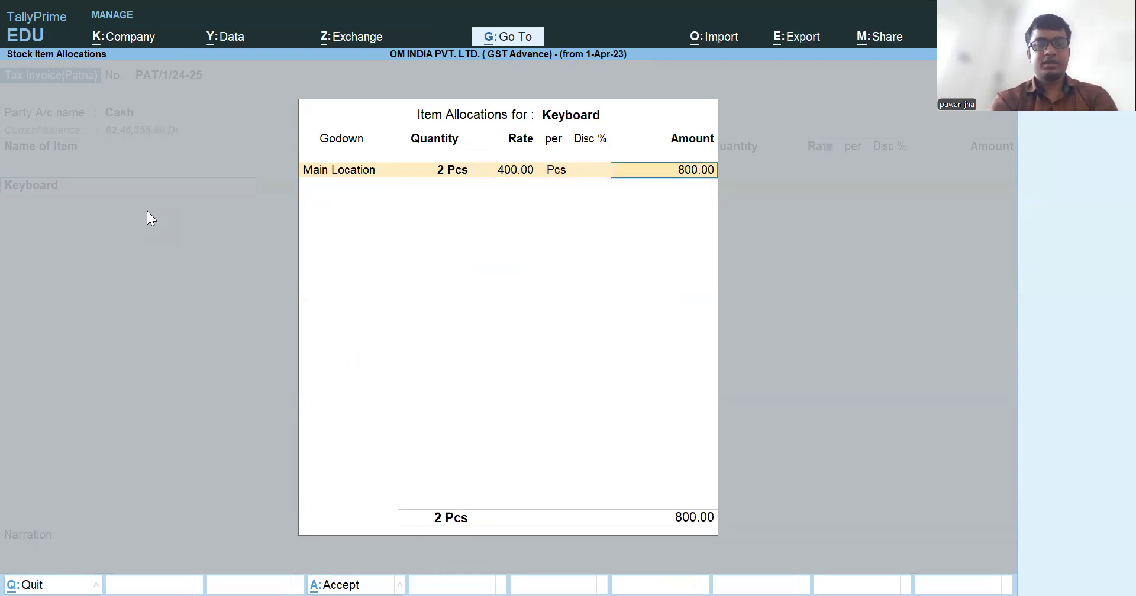
{"action": "key", "text": "Return"}
{"action": "key", "text": "Return"}
Step: Assign the keyboard sale to the Sales Taxable ledger
{"action": "key", "text": "Return"}
{"action": "key", "text": "BackSpace"}
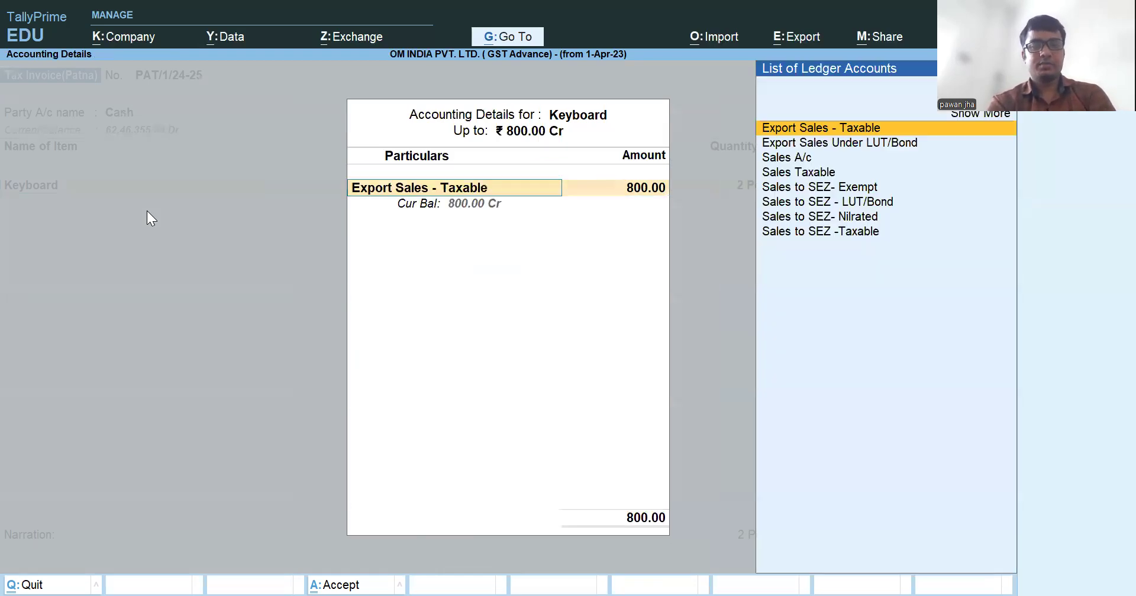
{"action": "key", "text": "Down"}
{"action": "key", "text": "Down"}
{"action": "key", "text": "Down"}
{"action": "key", "text": "Return"}
{"action": "key", "text": "Return"}
Step: Add the CGST and SGST tax ledgers to the Patna invoice
{"action": "key", "text": "Return"}
{"action": "type", "text": "CG"}
{"action": "key", "text": "Return"}
{"action": "key", "text": "Return"}
{"action": "type", "text": "SG"}
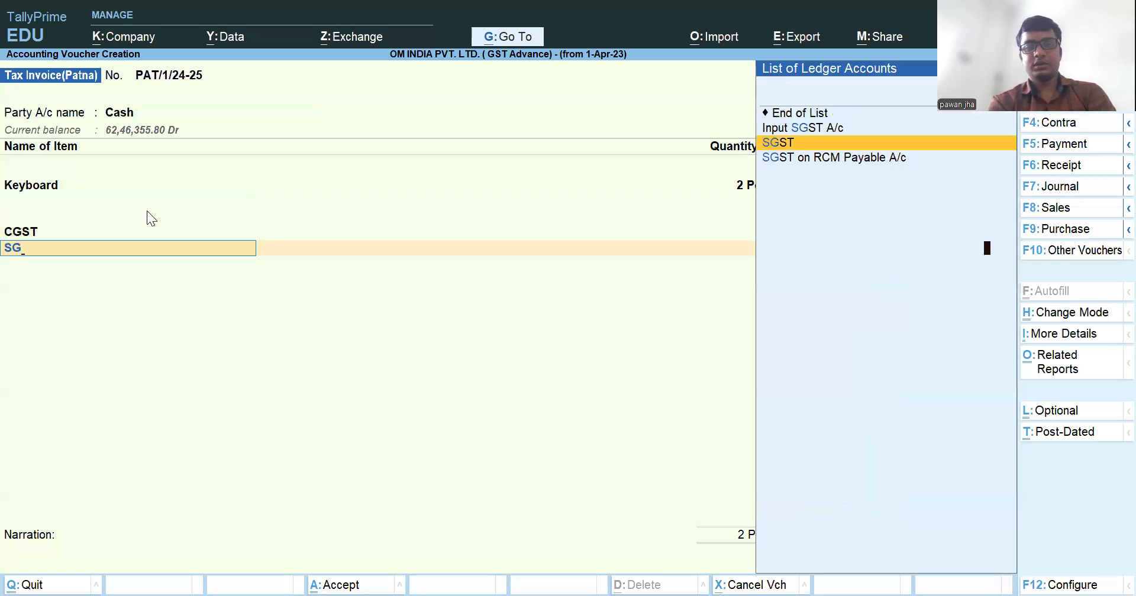
{"action": "key", "text": "Return"}
{"action": "key", "text": "Return"}
Step: Finish the remaining ledger entries and save the Patna invoice
{"action": "type", "text": "R"}
{"action": "key", "text": "Return"}
{"action": "key", "text": "Return"}
{"action": "key", "text": "Return"}
{"action": "key", "text": "Return"}
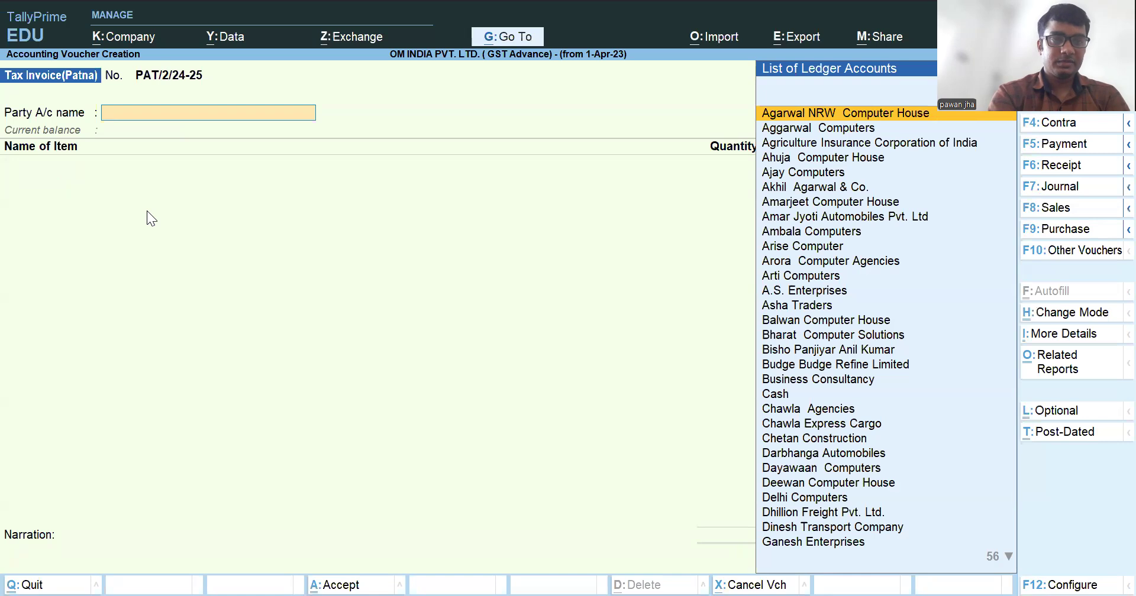
Step: Switch the new sales voucher to the Tax Invoice(Darbhanga) type
{"action": "key", "text": "F8"}
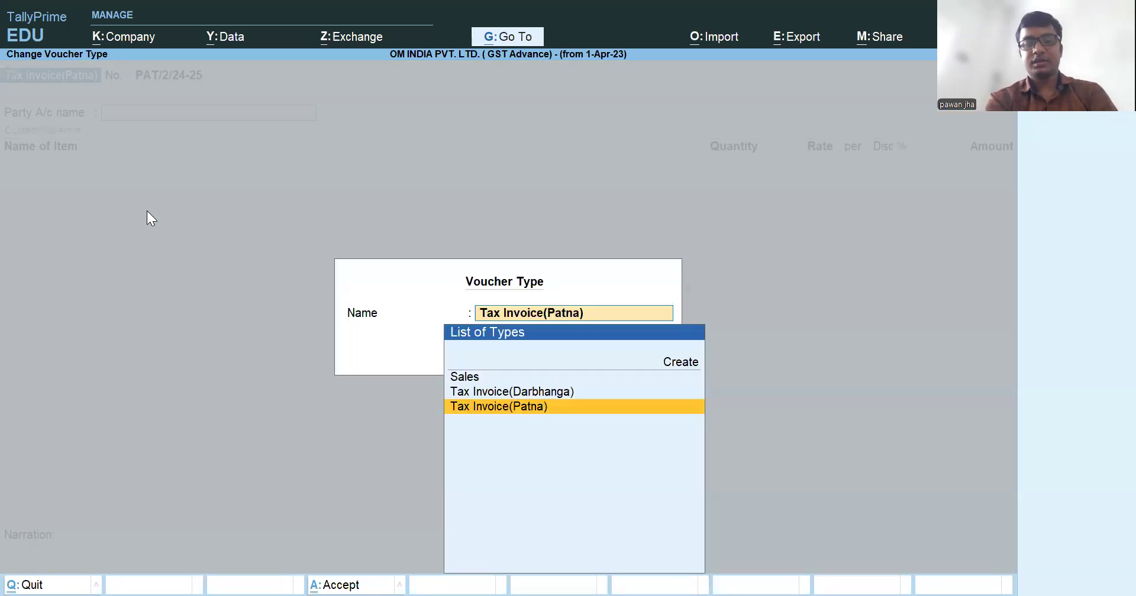
{"action": "key", "text": "Up"}
{"action": "key", "text": "Return"}
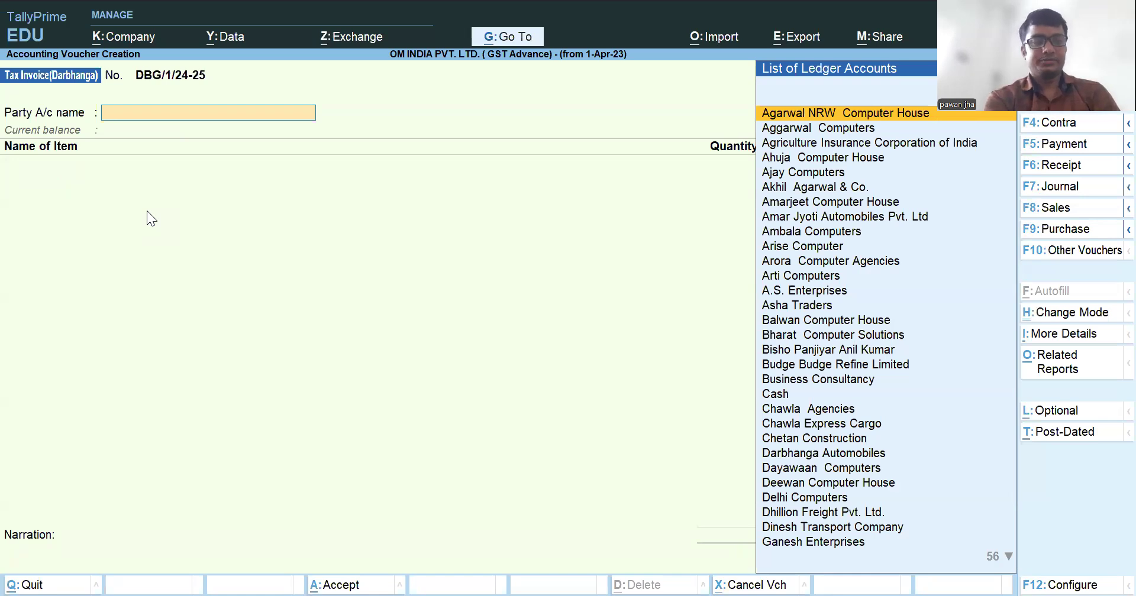
{"action": "type", "text": "DA"}
{"action": "key", "text": "BackSpace"}
{"action": "key", "text": "BackSpace"}
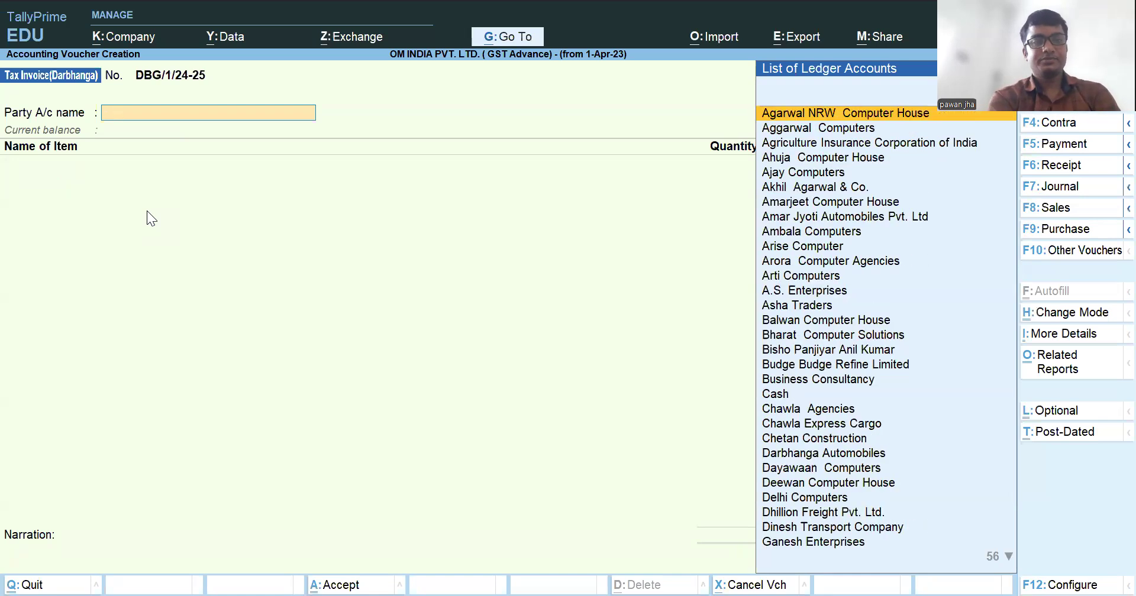
{"action": "type", "text": "DA"}
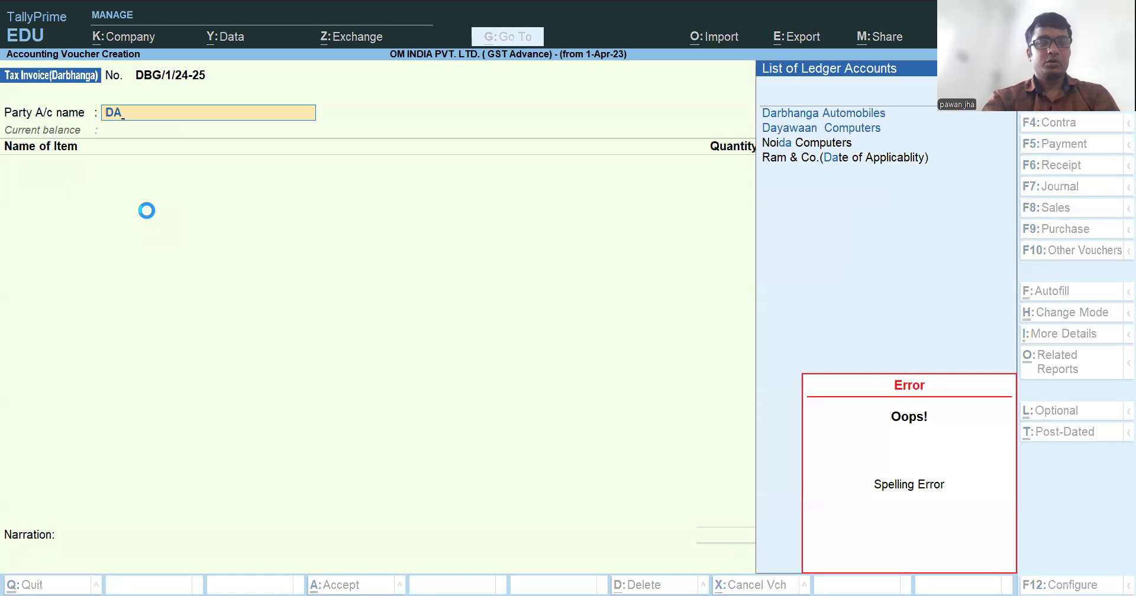
{"action": "key", "text": "BackSpace"}
{"action": "key", "text": "BackSpace"}
Step: Set the party account of the Darbhanga invoice to Cash
{"action": "type", "text": "SA"}
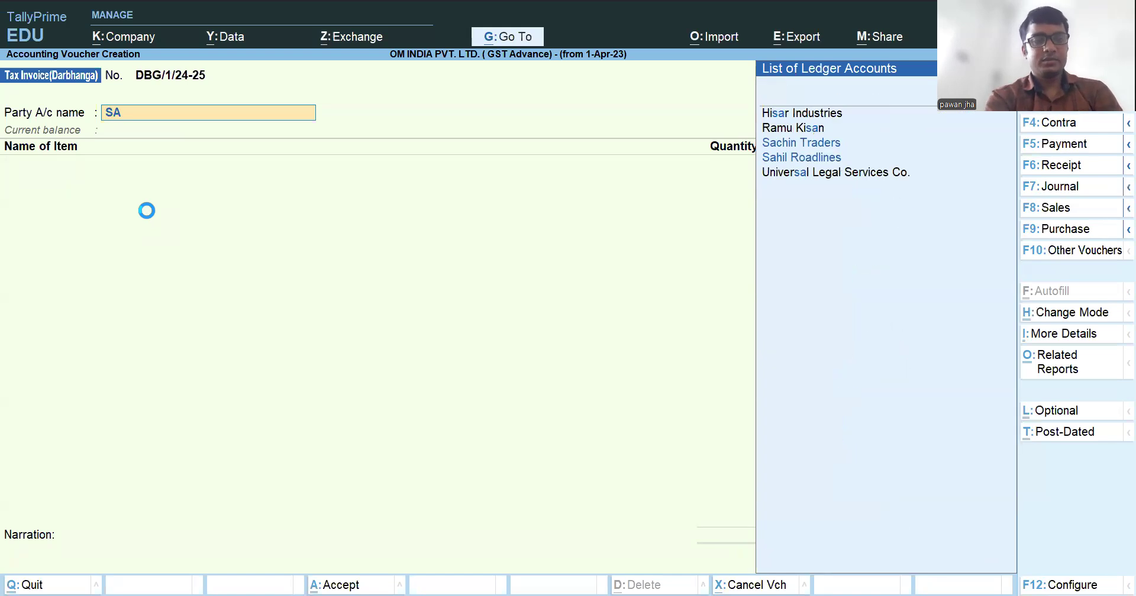
{"action": "key", "text": "BackSpace"}
{"action": "key", "text": "BackSpace"}
{"action": "type", "text": "CAS"}
{"action": "key", "text": "Return"}
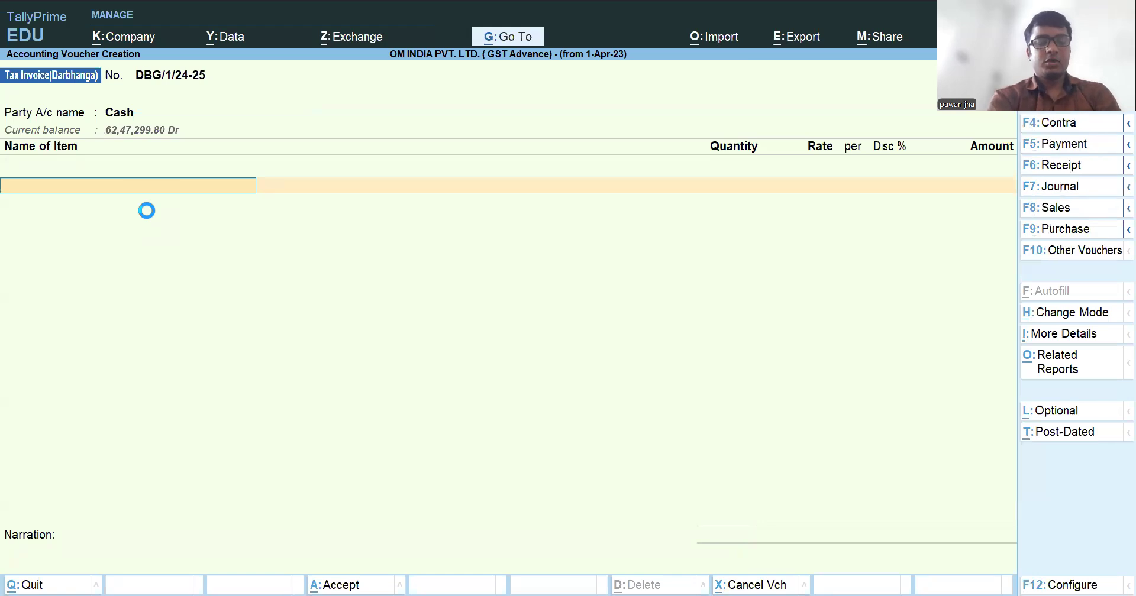
Step: Add 4 Pcs of Keyboard from Main Location at a rate of 400.00 to the Darbhanga invoice
{"action": "type", "text": "KE"}
{"action": "key", "text": "Return"}
{"action": "key", "text": "Return"}
{"action": "type", "text": "4"}
{"action": "key", "text": "Return"}
{"action": "key", "text": "Return"}
{"action": "key", "text": "Return"}
{"action": "key", "text": "Return"}
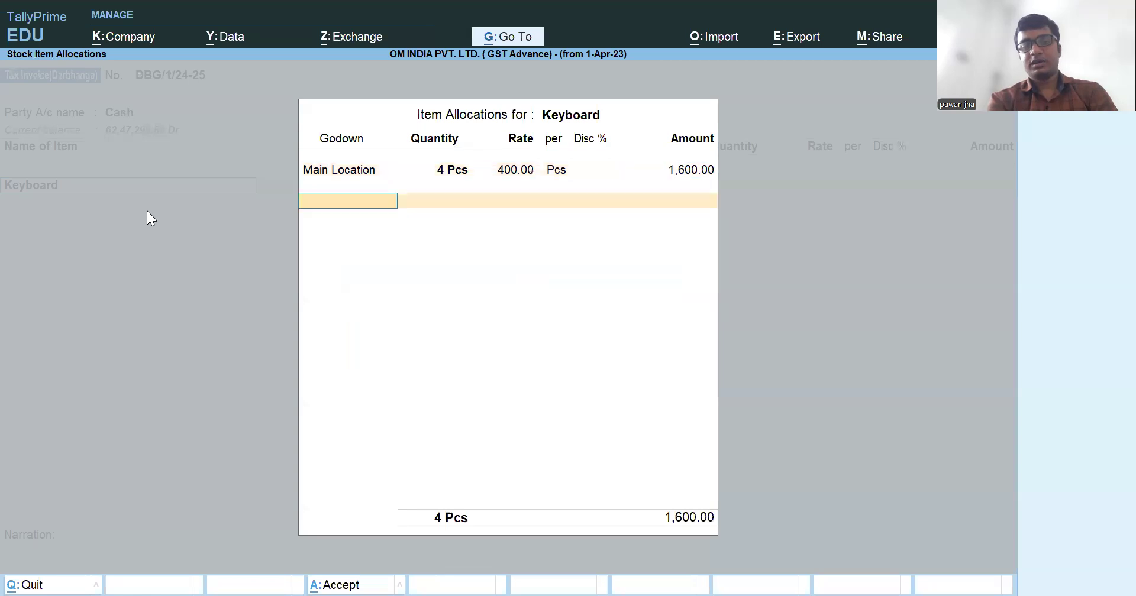
Step: Accept the keyboard sale's allocation to Sales Taxable and add the CGST and SGST ledgers to the Darbhanga invoice
{"action": "key", "text": "Return"}
{"action": "key", "text": "Return"}
{"action": "key", "text": "Return"}
{"action": "key", "text": "Return"}
{"action": "type", "text": "CG"}
{"action": "key", "text": "Return"}
{"action": "key", "text": "Return"}
{"action": "type", "text": "SG"}
{"action": "key", "text": "Return"}
{"action": "key", "text": "Return"}
Step: Add the Round Off ledger and save the Darbhanga invoice
{"action": "type", "text": "ROU"}
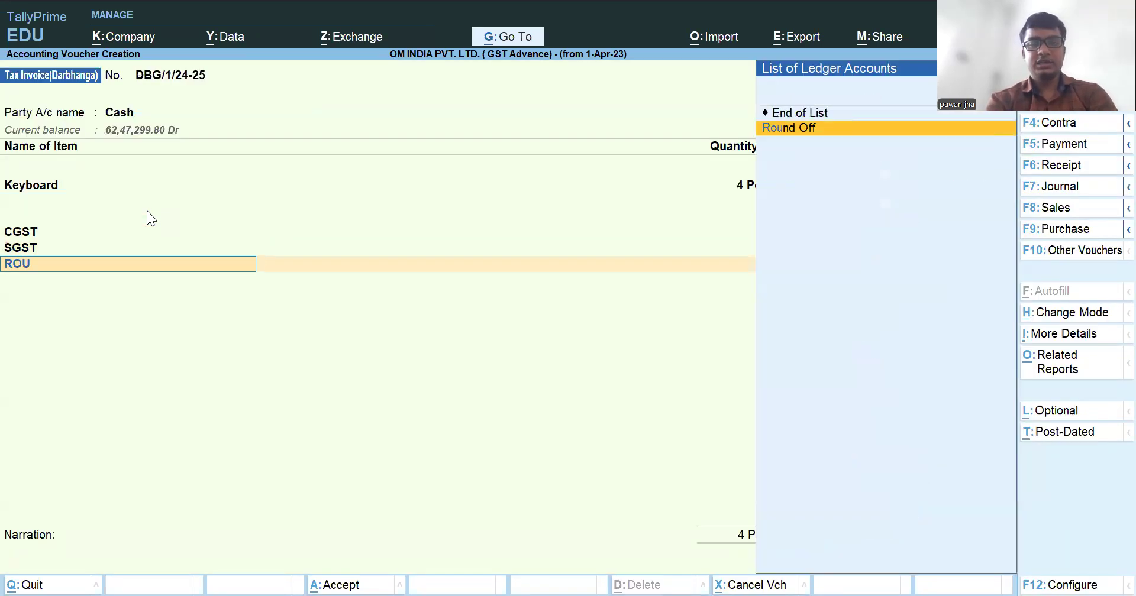
{"action": "key", "text": "Return"}
{"action": "key", "text": "Return"}
{"action": "key", "text": "Return"}
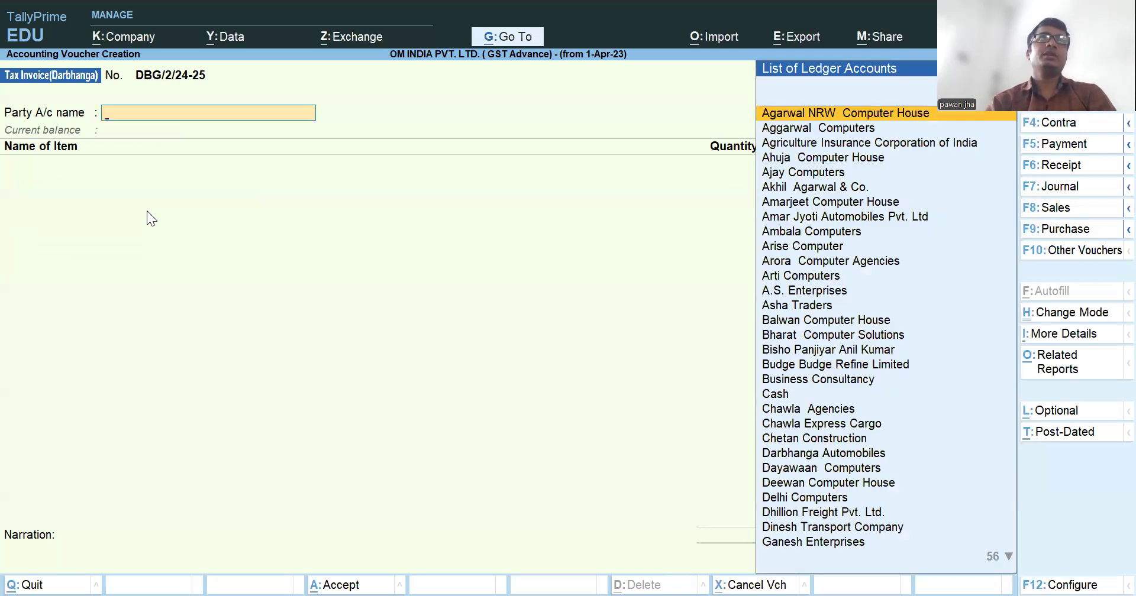
Step: Leave voucher entry and display the Sales Register in columnar form with voucher type and number
{"action": "key", "text": "Escape"}
{"action": "key", "text": "Escape"}
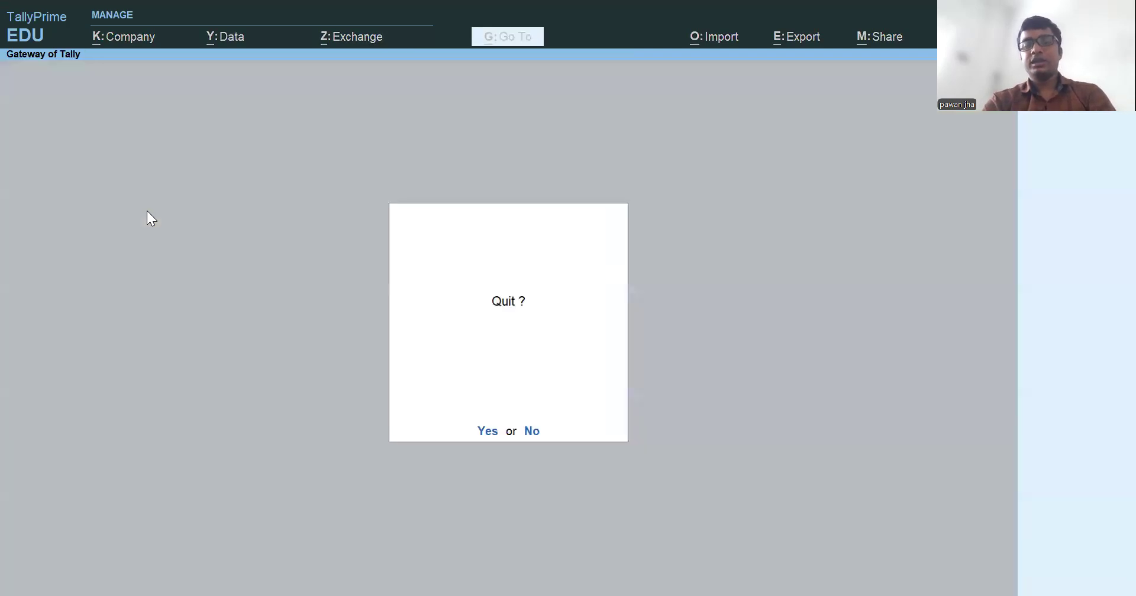
{"action": "key", "text": "Escape"}
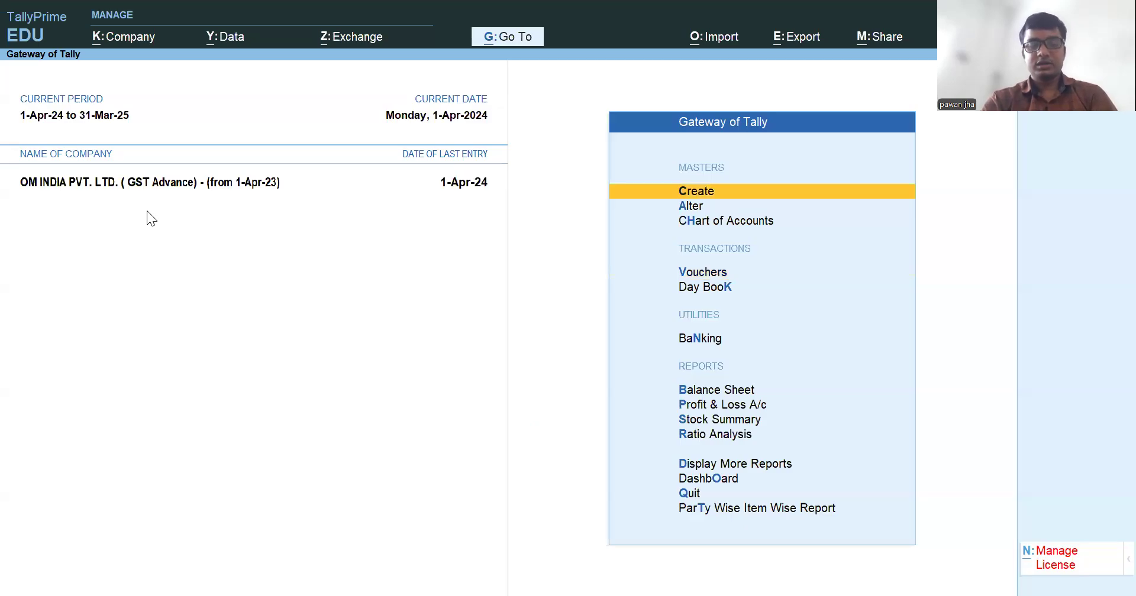
{"action": "key", "text": "d"}
{"action": "key", "text": "a"}
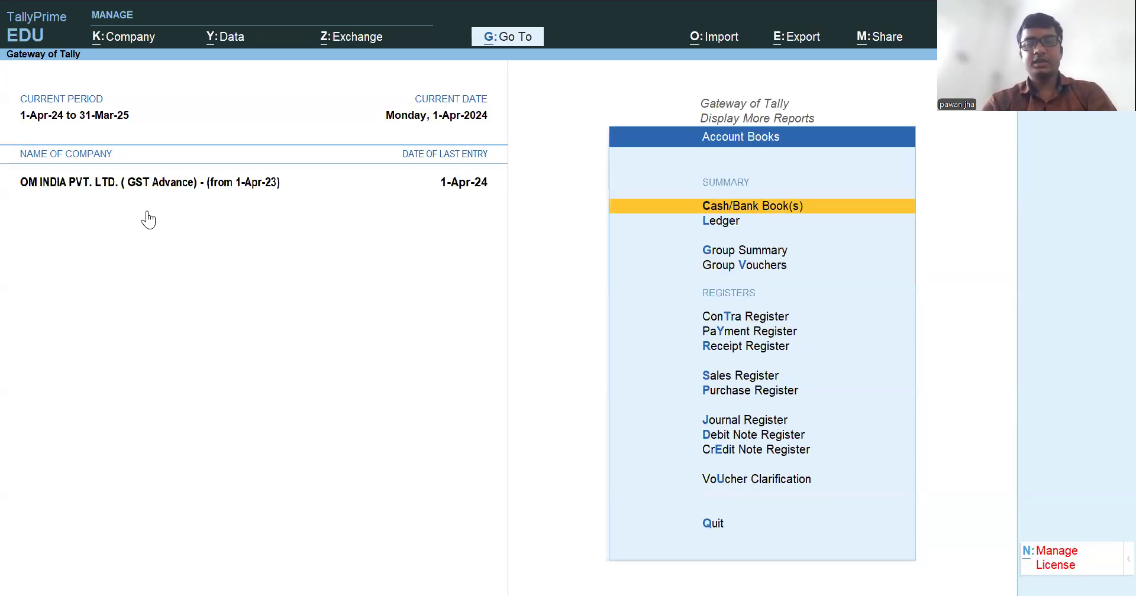
{"action": "key", "text": "s"}
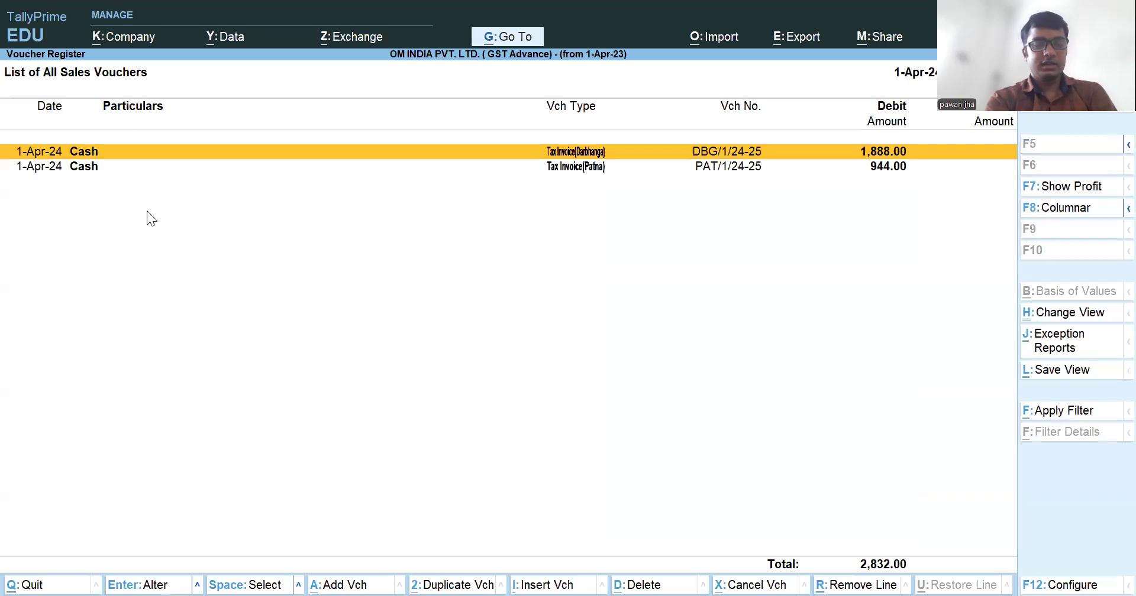
{"action": "key", "text": "F8"}
{"action": "key", "text": "ctrl+a"}
Step: Examine the voucher types, voucher numbers and ledger columns of both invoices, and check the columnar display settings
{"action": "key", "text": "Right"}
{"action": "key", "text": "Right"}
{"action": "key", "text": "Right"}
{"action": "key", "text": "Right"}
{"action": "key", "text": "Right"}
{"action": "key", "text": "Right"}
{"action": "key", "text": "Right"}
{"action": "key", "text": "Left"}
{"action": "key", "text": "Left"}
{"action": "key", "text": "Left"}
{"action": "key", "text": "Left"}
{"action": "key", "text": "Left"}
{"action": "key", "text": "Left"}
{"action": "key", "text": "Right"}
{"action": "key", "text": "Right"}
{"action": "key", "text": "Left"}
{"action": "key", "text": "Left"}
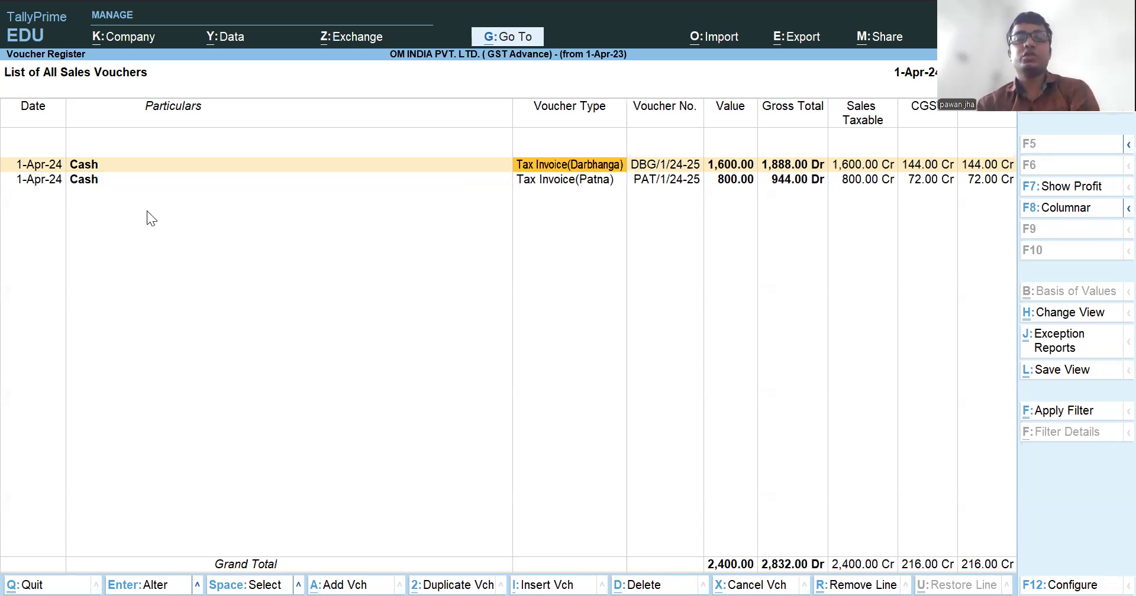
{"action": "key", "text": "F8"}
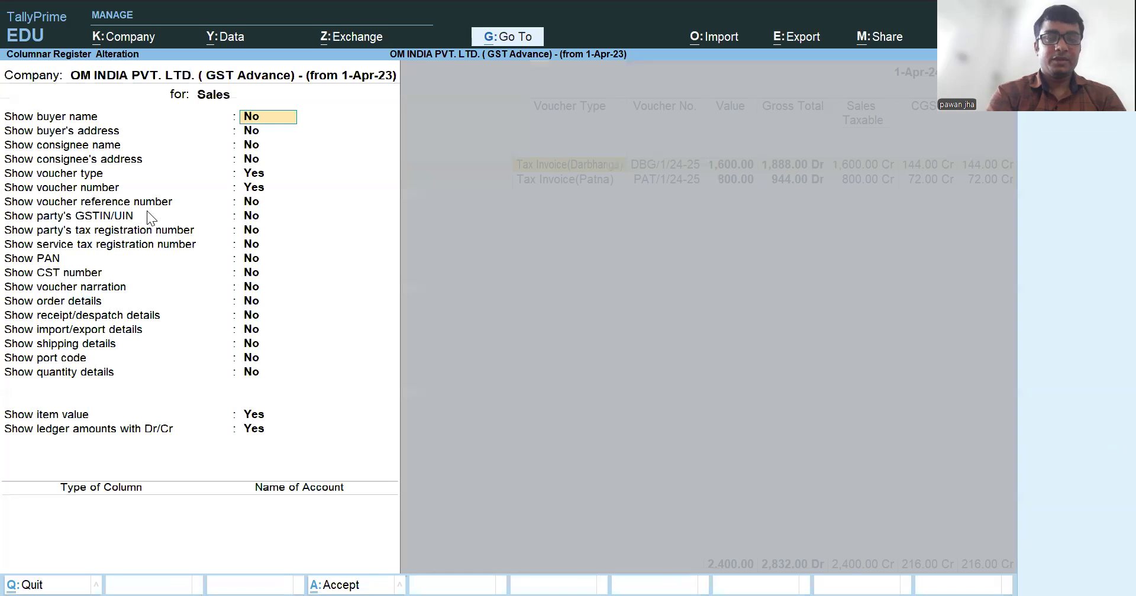
{"action": "key", "text": "Escape"}
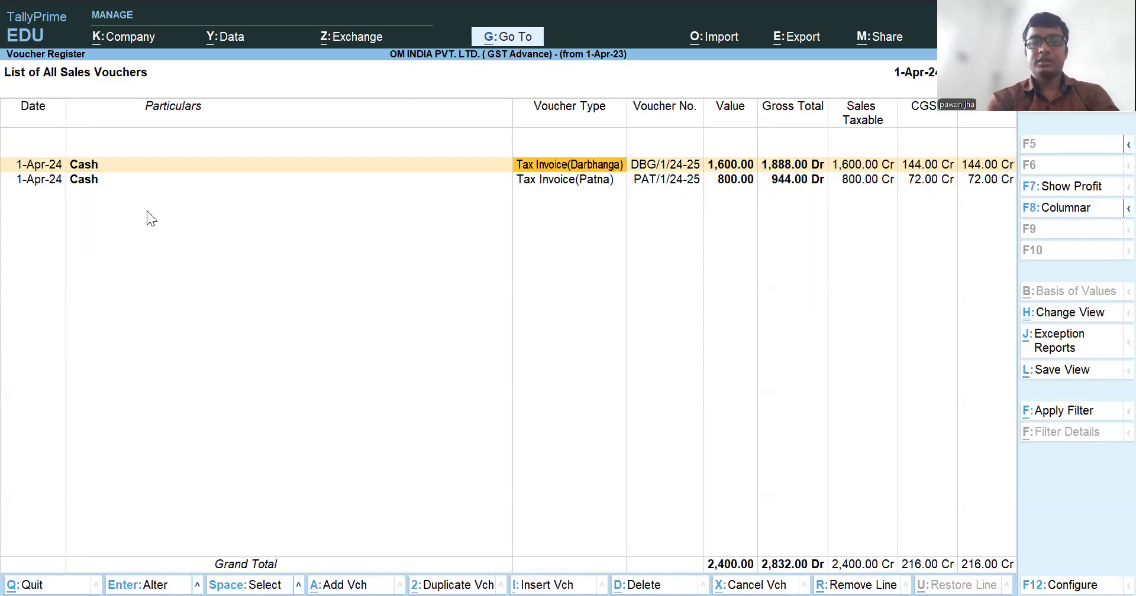
Step: Open the Darbhanga invoice, review its available voucher types without changing it, and return to the Gateway of Tally
{"action": "key", "text": "Return"}
{"action": "key", "text": "F8"}
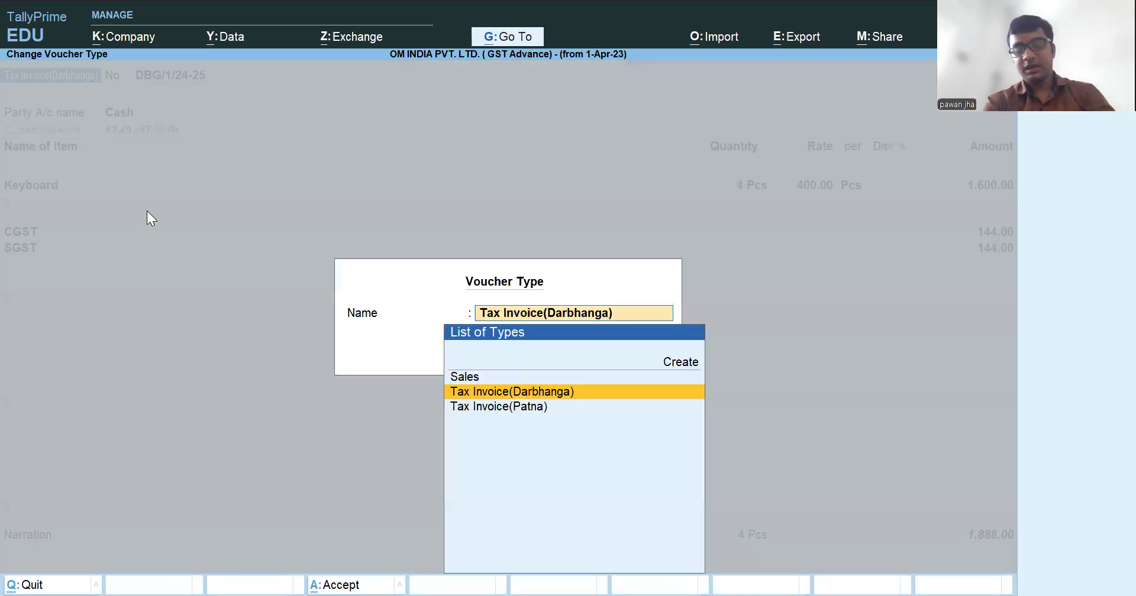
{"action": "key", "text": "Down"}
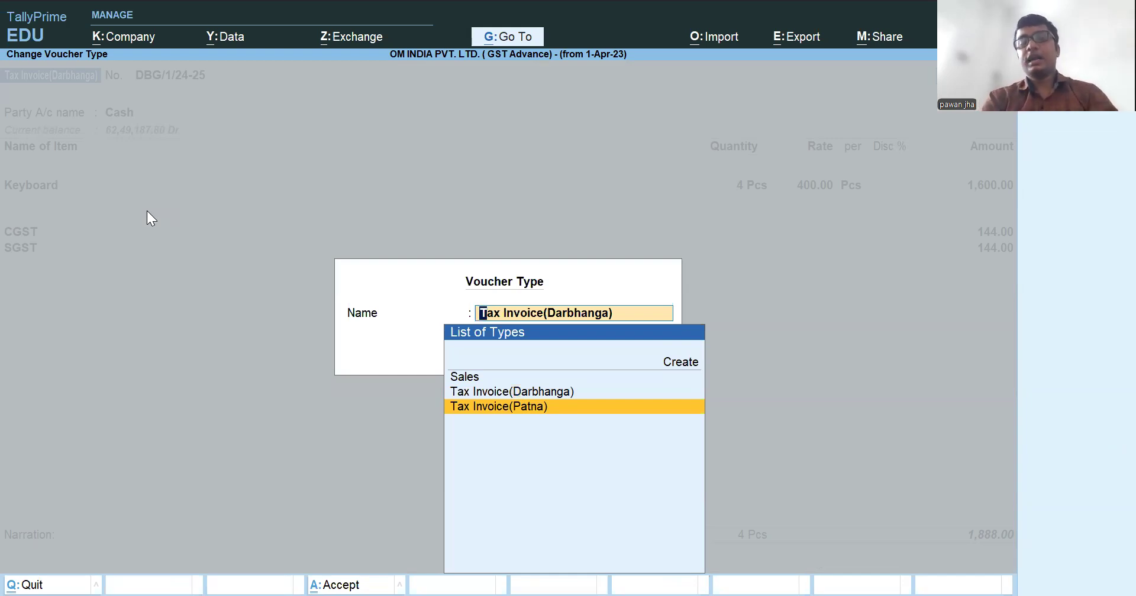
{"action": "key", "text": "BackSpace"}
{"action": "key", "text": "Escape"}
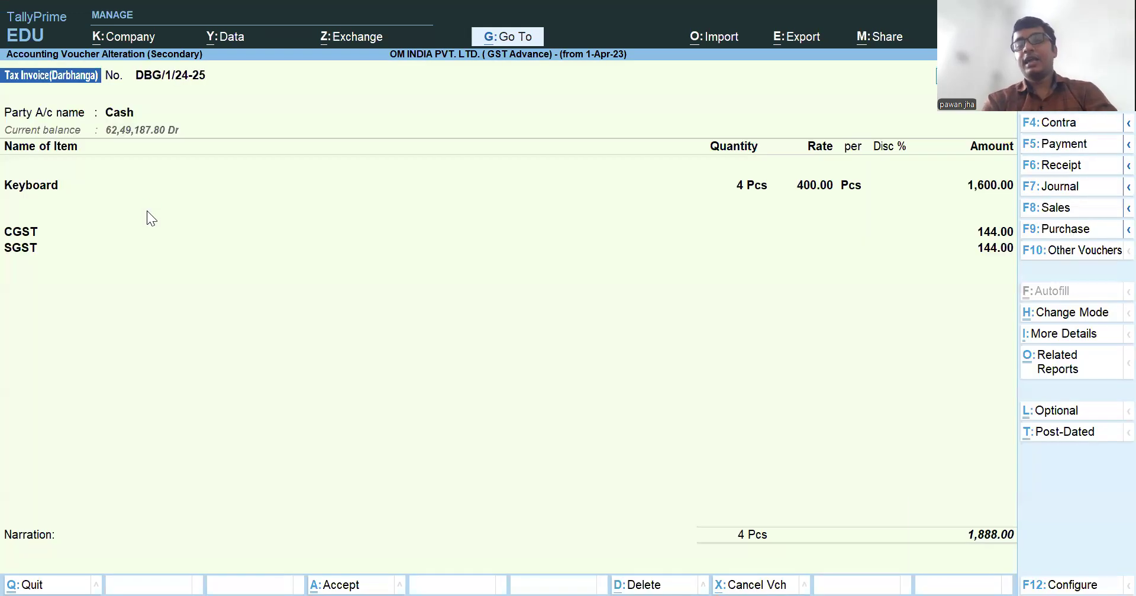
{"action": "key", "text": "Escape"}
{"action": "key", "text": "Escape"}
{"action": "key", "text": "Escape"}
{"action": "key", "text": "Escape"}
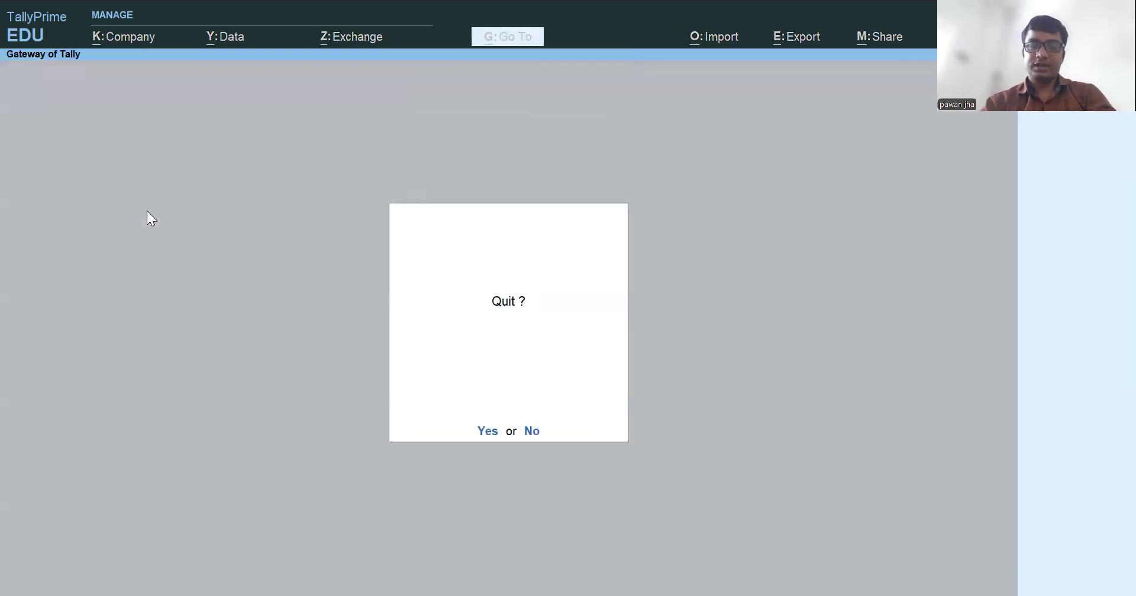
{"action": "key", "text": "n"}
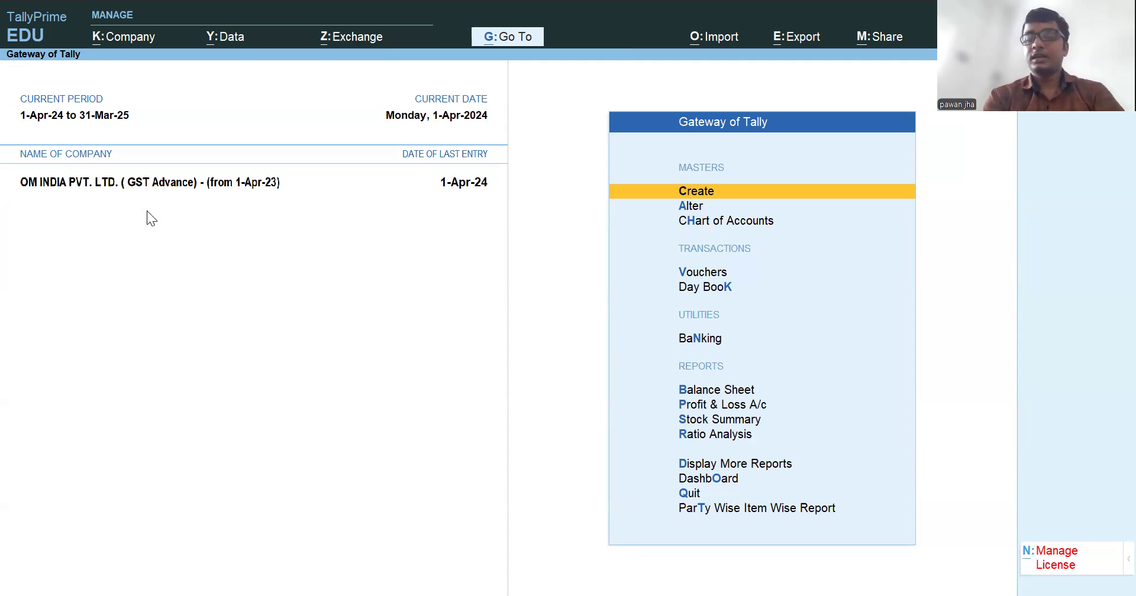
Step: Delete both sales invoices from the Sales Register and return to the Gateway of Tally
{"action": "key", "text": "d"}
{"action": "key", "text": "a"}
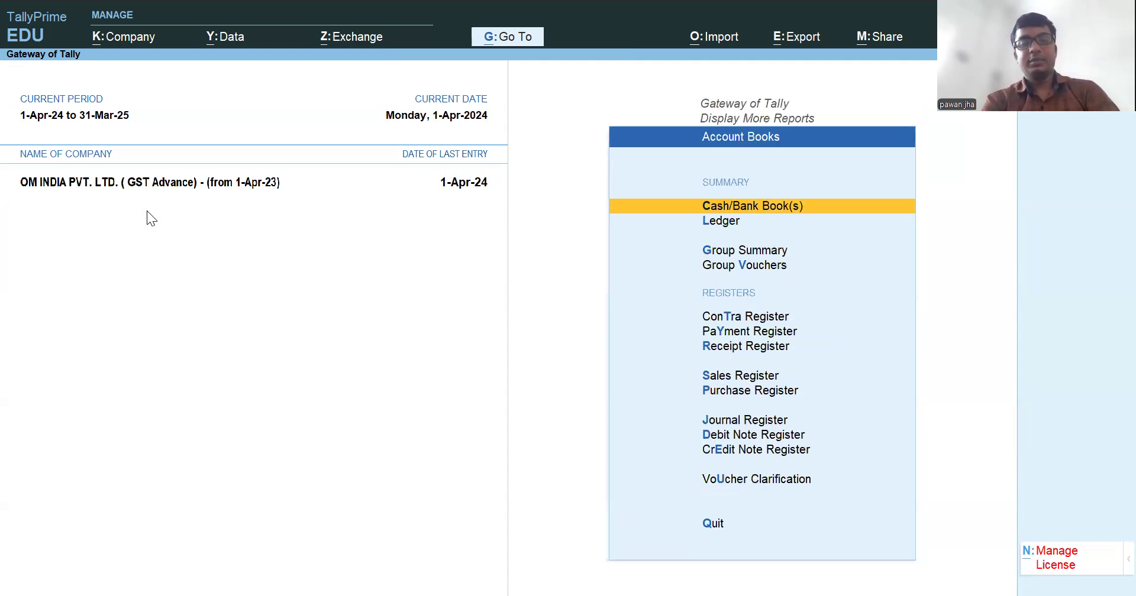
{"action": "key", "text": "s"}
{"action": "key", "text": "Return"}
{"action": "key", "text": "ctrl+space"}
{"action": "key", "text": "alt+d"}
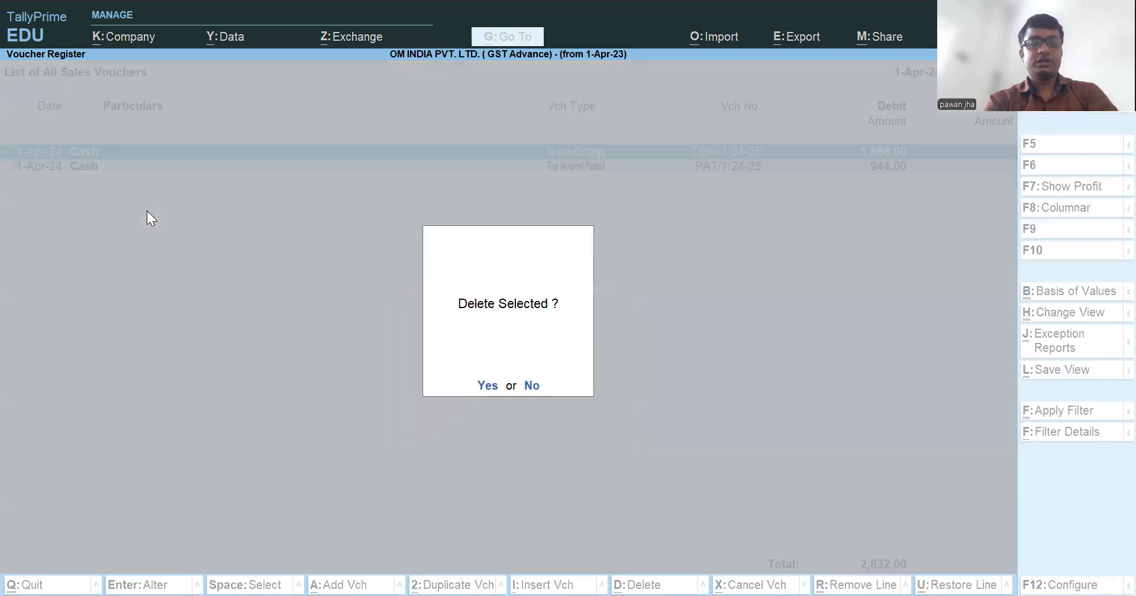
{"action": "key", "text": "Return"}
{"action": "key", "text": "Escape"}
{"action": "key", "text": "Escape"}
{"action": "key", "text": "Escape"}
{"action": "key", "text": "Escape"}
{"action": "key", "text": "Escape"}
{"action": "key", "text": "Escape"}
{"action": "key", "text": "Down"}
{"action": "key", "text": "Up"}
{"action": "key", "text": "Return"}
{"action": "key", "text": "Down"}
{"action": "key", "text": "Down"}
{"action": "key", "text": "Down"}
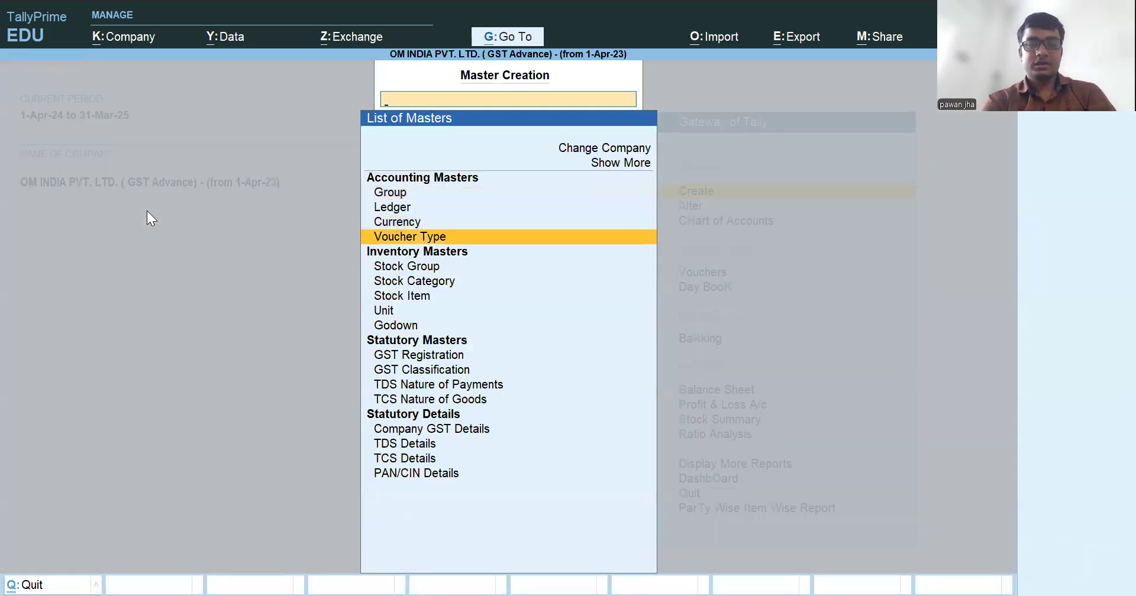
{"action": "key", "text": "Return"}
{"action": "key", "text": "Escape"}
{"action": "key", "text": "Return"}
{"action": "key", "text": "Escape"}
{"action": "key", "text": "Escape"}
{"action": "key", "text": "Escape"}
Step: Delete the Tax Invoice(Patna) voucher type through master alteration
{"action": "key", "text": "Down"}
{"action": "key", "text": "Return"}
{"action": "key", "text": "Down"}
{"action": "key", "text": "Down"}
{"action": "key", "text": "Return"}
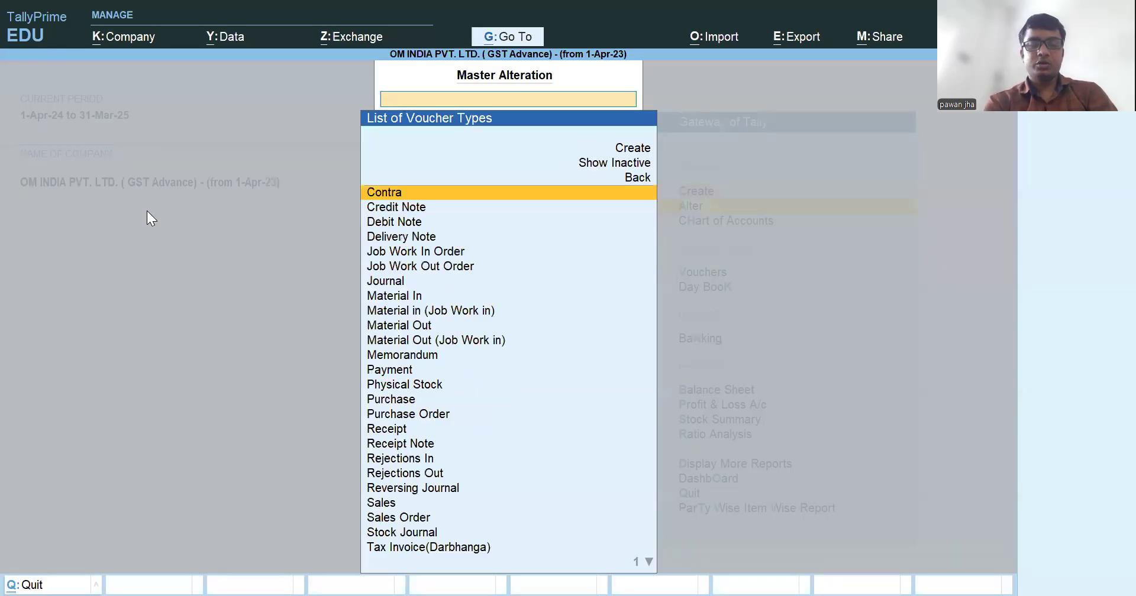
{"action": "type", "text": "PAT"}
{"action": "key", "text": "Return"}
{"action": "key", "text": "alt+d"}
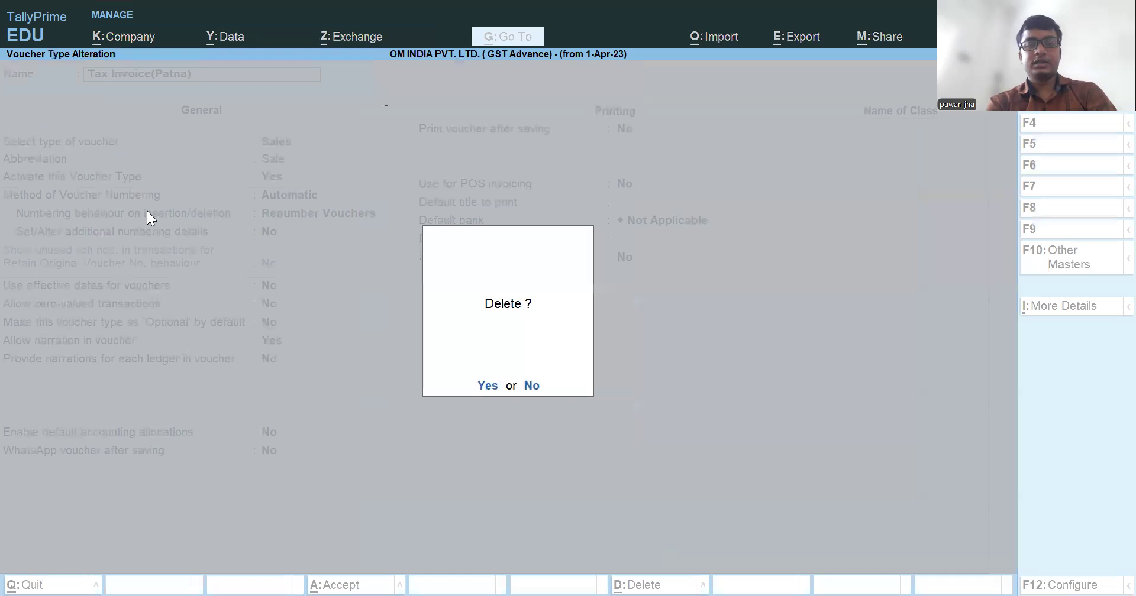
{"action": "key", "text": "Return"}
Step: Delete the Tax Invoice(Darbhanga) voucher type and return to the Gateway of Tally
{"action": "key", "text": "Escape"}
{"action": "type", "text": "DAR"}
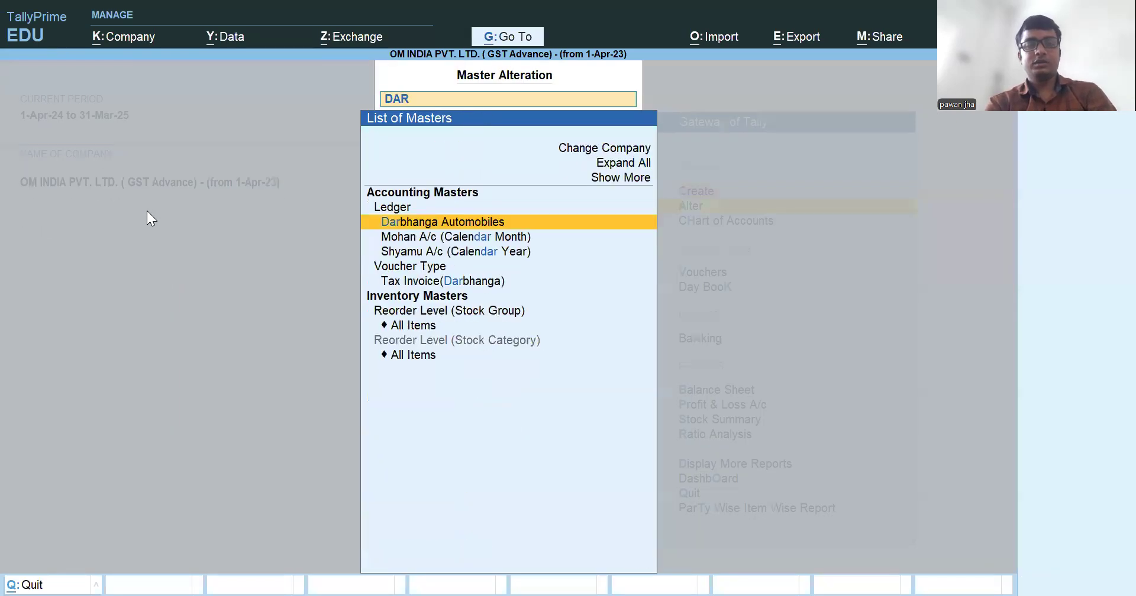
{"action": "key", "text": "BackSpace"}
{"action": "key", "text": "BackSpace"}
{"action": "key", "text": "BackSpace"}
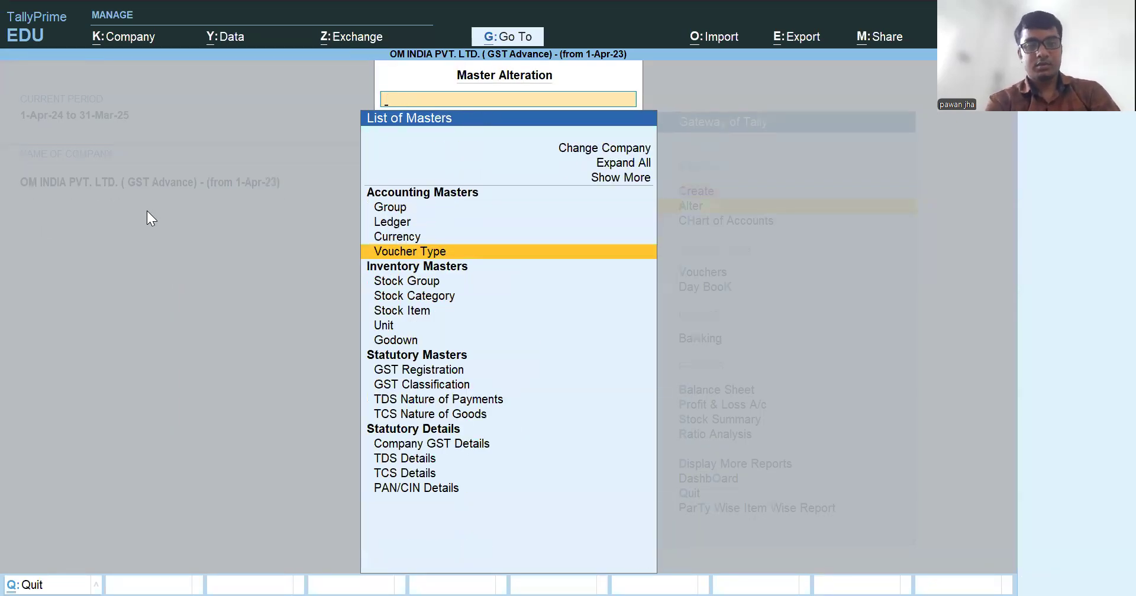
{"action": "key", "text": "Return"}
{"action": "type", "text": "DARB"}
{"action": "key", "text": "Return"}
{"action": "key", "text": "Escape"}
{"action": "key", "text": "Escape"}
{"action": "key", "text": "Escape"}
{"action": "key", "text": "Escape"}
{"action": "key", "text": "n"}
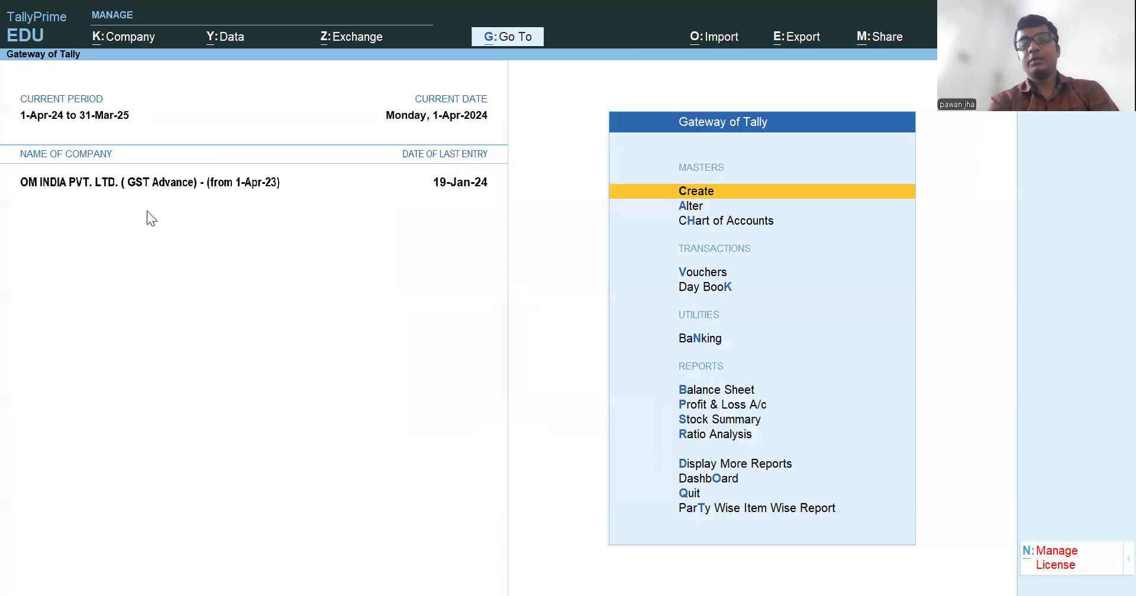
Step: Open the Sales voucher type for alteration from the Statistics report
{"action": "key", "text": "d"}
{"action": "key", "text": "s"}
{"action": "key", "text": "s"}
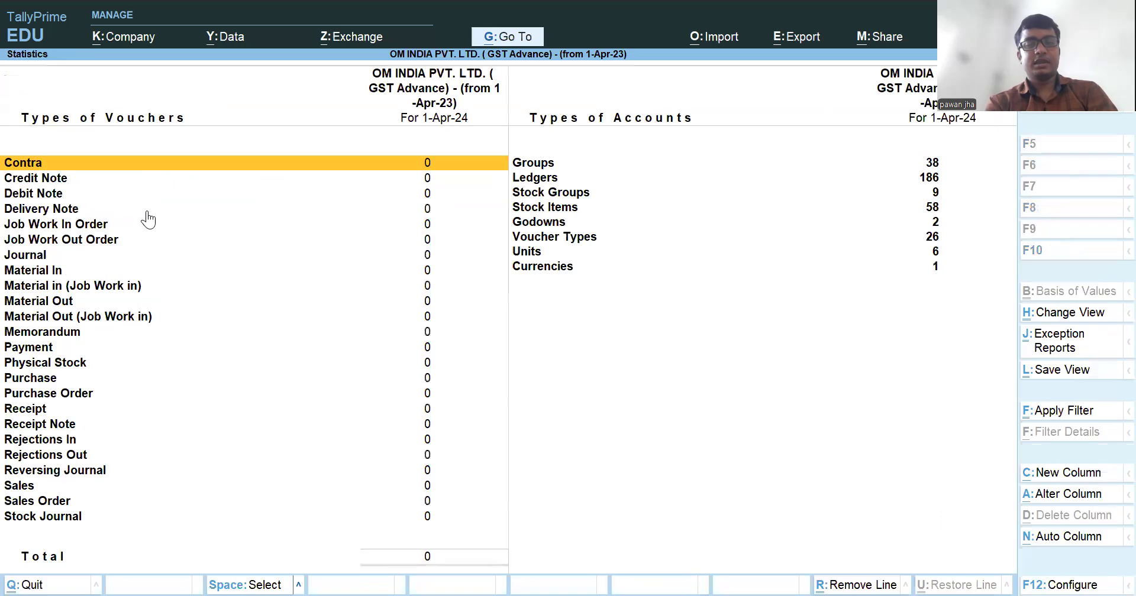
{"action": "key", "text": "Down"}
{"action": "key", "text": "Down"}
{"action": "key", "text": "Down"}
{"action": "key", "text": "Down"}
{"action": "key", "text": "Down"}
{"action": "key", "text": "Down"}
{"action": "key", "text": "Down"}
{"action": "key", "text": "Down"}
{"action": "key", "text": "Down"}
{"action": "key", "text": "Down"}
{"action": "key", "text": "Down"}
{"action": "key", "text": "Down"}
{"action": "key", "text": "Down"}
{"action": "key", "text": "Down"}
{"action": "key", "text": "Down"}
{"action": "key", "text": "Down"}
{"action": "key", "text": "Down"}
{"action": "key", "text": "Down"}
{"action": "key", "text": "Down"}
{"action": "key", "text": "Down"}
{"action": "key", "text": "ctrl"}
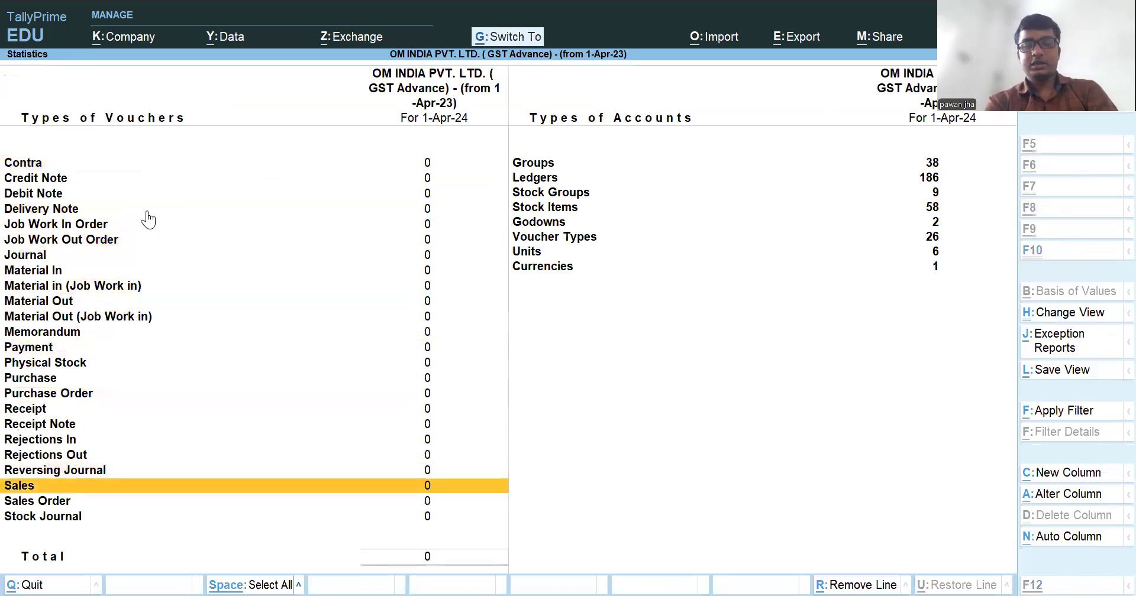
{"action": "key", "text": "ctrl+Return"}
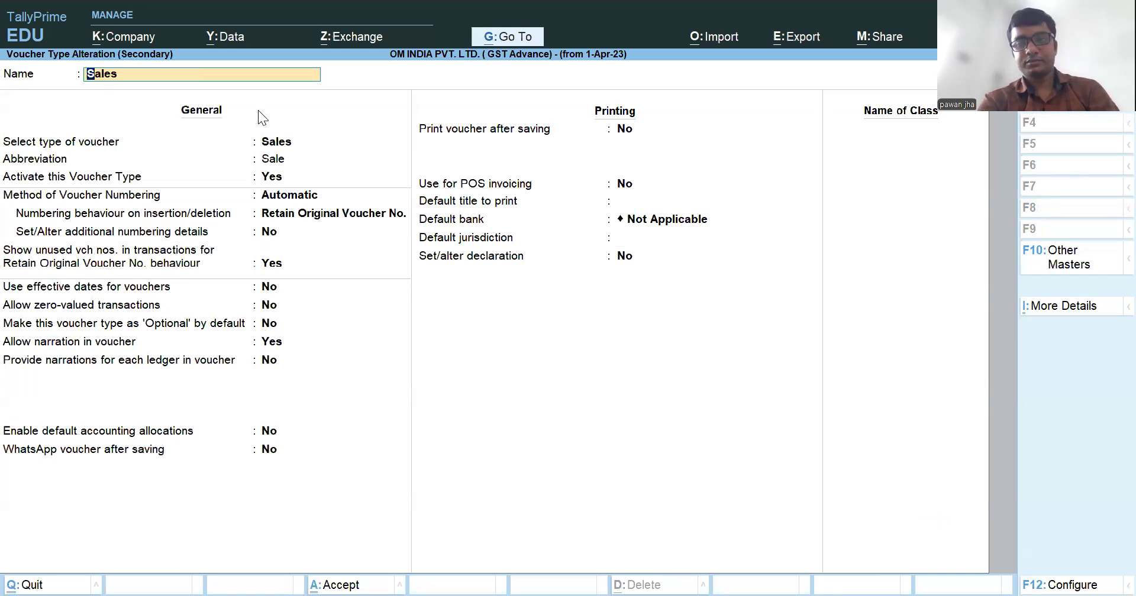
Step: Review the expanded list of additional details available for the Sales voucher type
{"action": "left_click", "coordinate": [542, 158]}
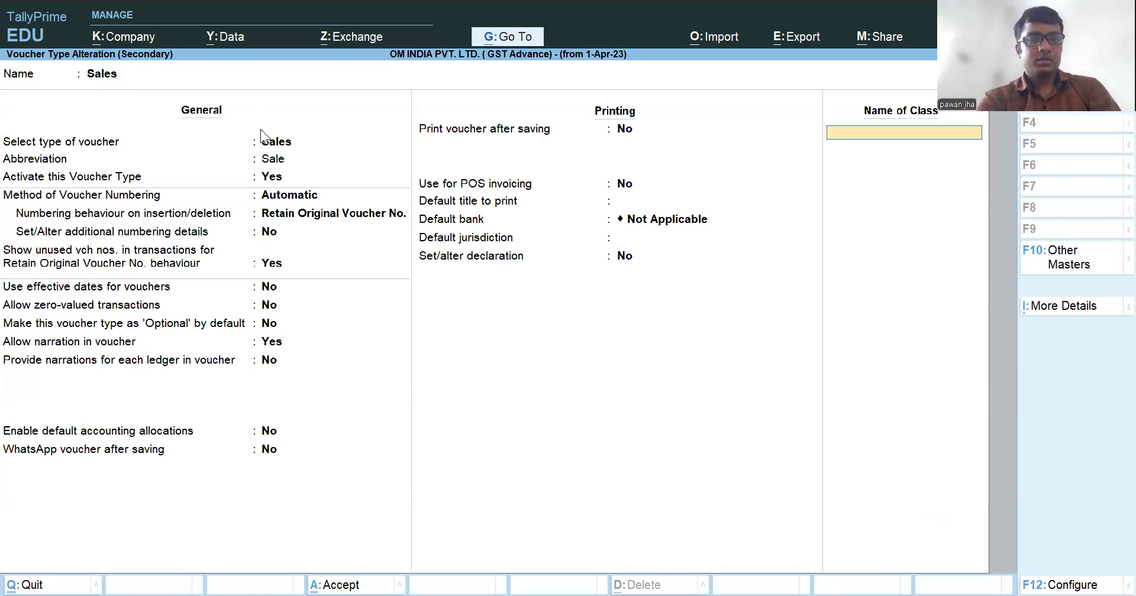
{"action": "left_click", "coordinate": [1055, 308]}
{"action": "key", "text": "Down"}
{"action": "key", "text": "Up"}
{"action": "key", "text": "Up"}
{"action": "key", "text": "Up"}
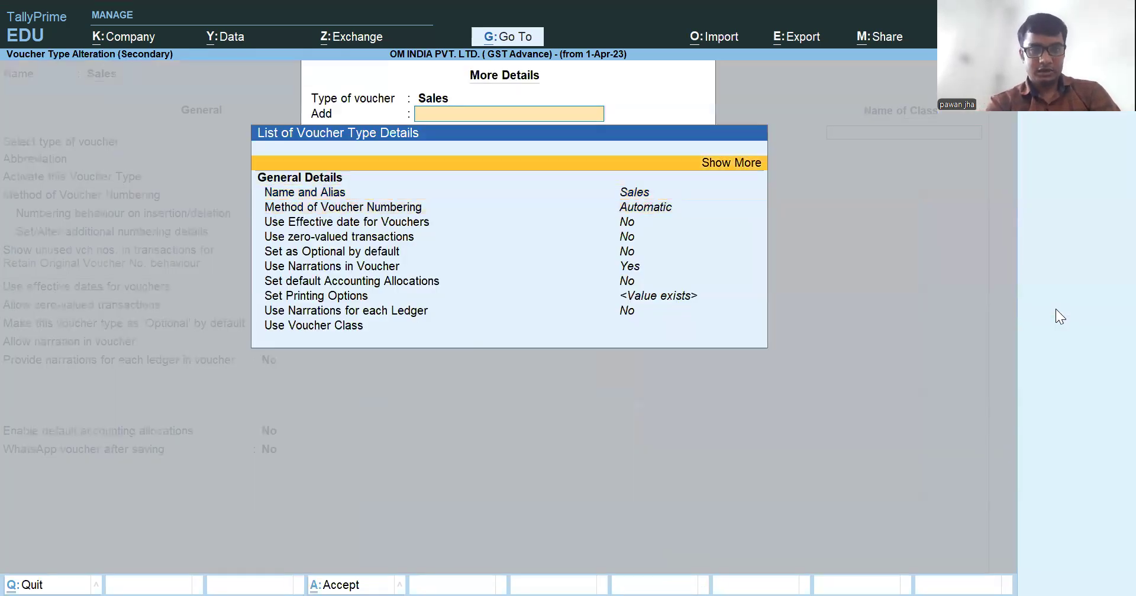
{"action": "key", "text": "Return"}
{"action": "key", "text": "Down"}
{"action": "key", "text": "Down"}
{"action": "key", "text": "Down"}
{"action": "key", "text": "Down"}
{"action": "key", "text": "Down"}
{"action": "key", "text": "Down"}
{"action": "key", "text": "Down"}
{"action": "key", "text": "Down"}
{"action": "key", "text": "Down"}
{"action": "key", "text": "Down"}
{"action": "key", "text": "Down"}
{"action": "key", "text": "Up"}
{"action": "key", "text": "Up"}
{"action": "key", "text": "Up"}
{"action": "key", "text": "Up"}
{"action": "key", "text": "Up"}
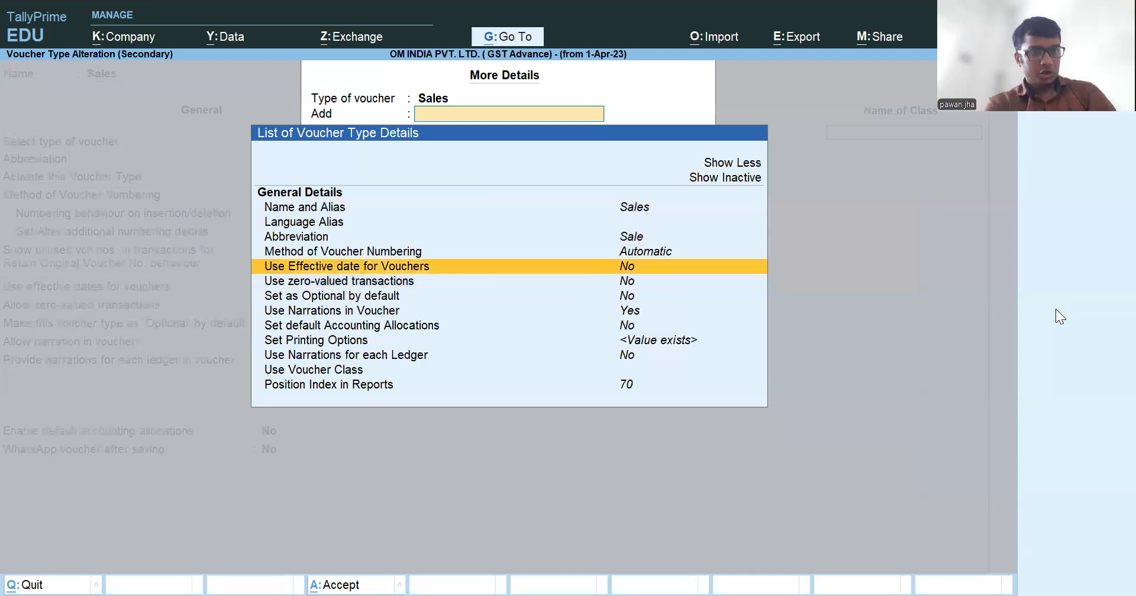
{"action": "key", "text": "Up"}
{"action": "key", "text": "Up"}
{"action": "key", "text": "Up"}
{"action": "key", "text": "Up"}
{"action": "key", "text": "Up"}
{"action": "key", "text": "Up"}
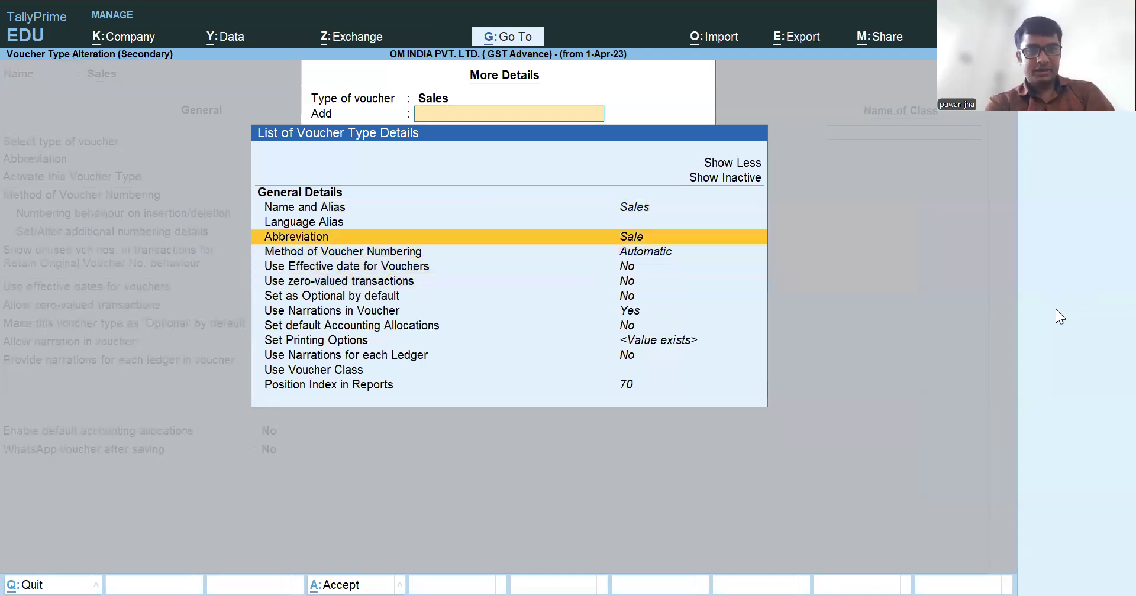
Step: Show the inactive voucher type details, check the Voucher Class option, and close the additional details
{"action": "key", "text": "Return"}
{"action": "key", "text": "Down"}
{"action": "key", "text": "Down"}
{"action": "key", "text": "Down"}
{"action": "key", "text": "Down"}
{"action": "key", "text": "Down"}
{"action": "key", "text": "Down"}
{"action": "key", "text": "Down"}
{"action": "key", "text": "Down"}
{"action": "key", "text": "Down"}
{"action": "key", "text": "Down"}
{"action": "key", "text": "Down"}
{"action": "key", "text": "Down"}
{"action": "key", "text": "Down"}
{"action": "key", "text": "Down"}
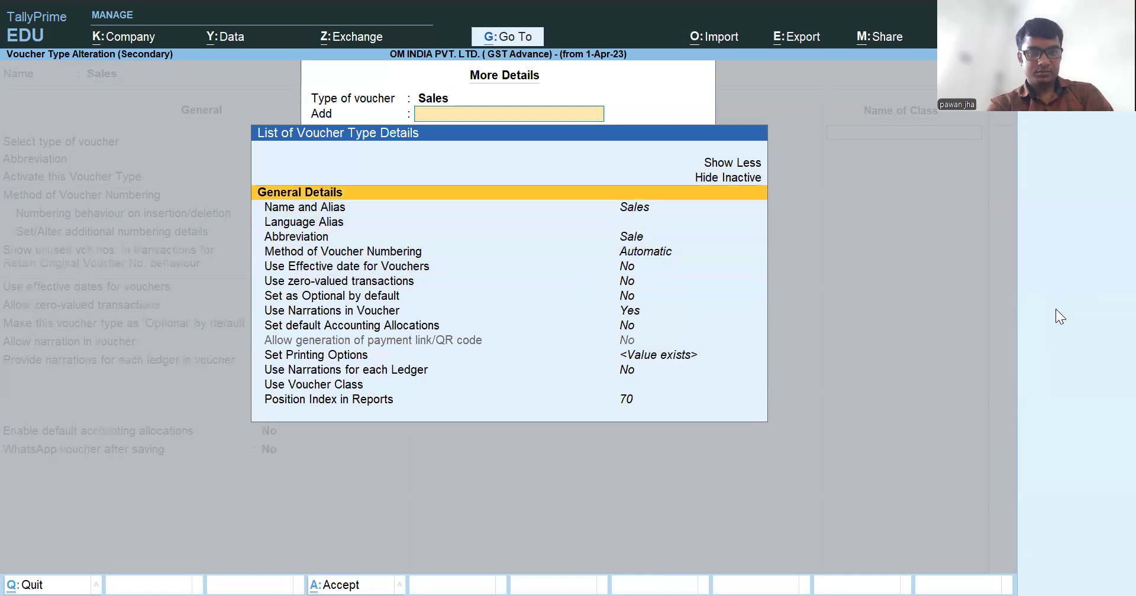
{"action": "key", "text": "Return"}
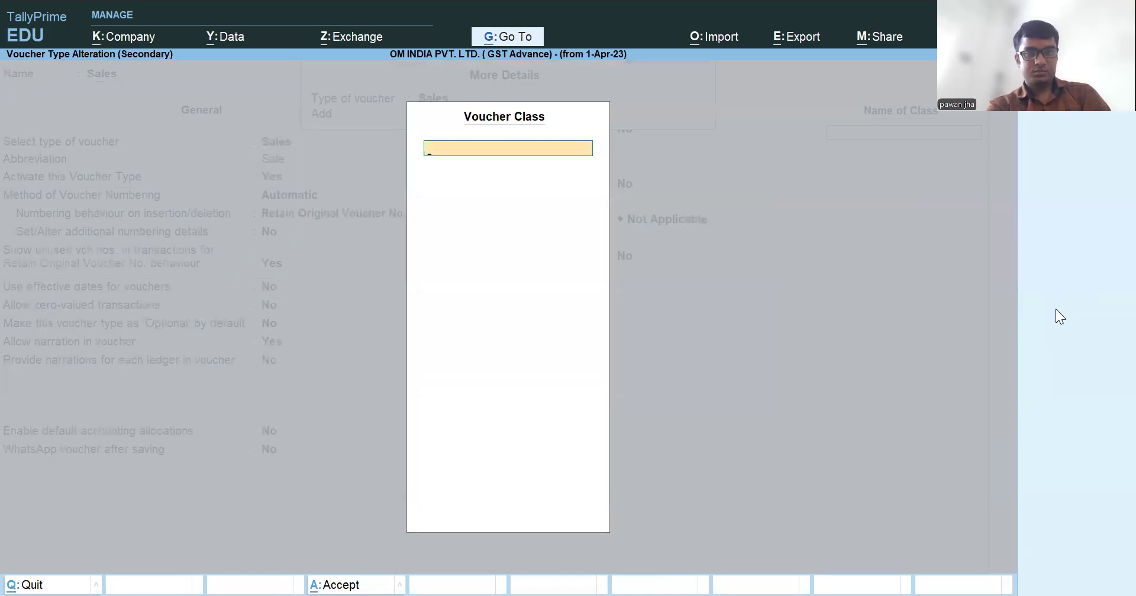
{"action": "key", "text": "Escape"}
{"action": "key", "text": "Up"}
{"action": "key", "text": "Up"}
{"action": "key", "text": "Up"}
{"action": "key", "text": "Up"}
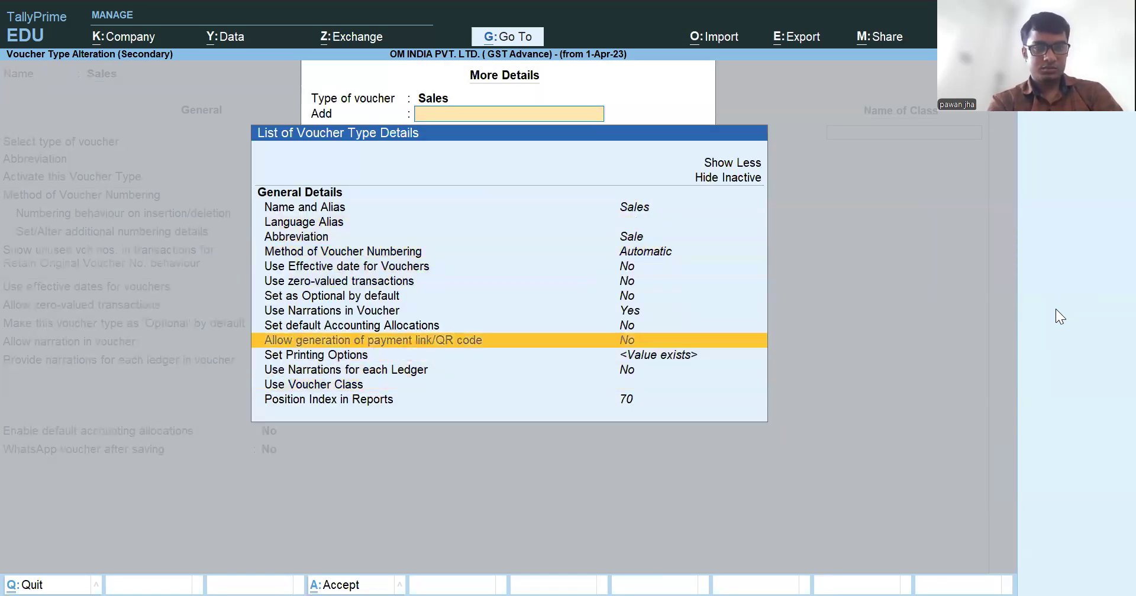
{"action": "key", "text": "Up"}
{"action": "key", "text": "Up"}
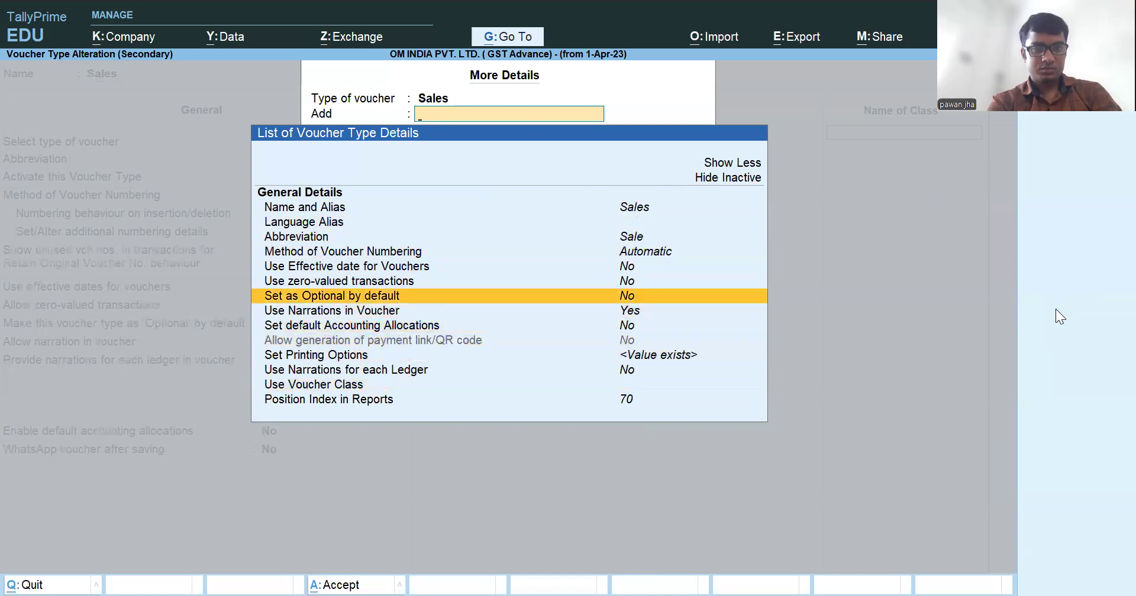
{"action": "key", "text": "Escape"}
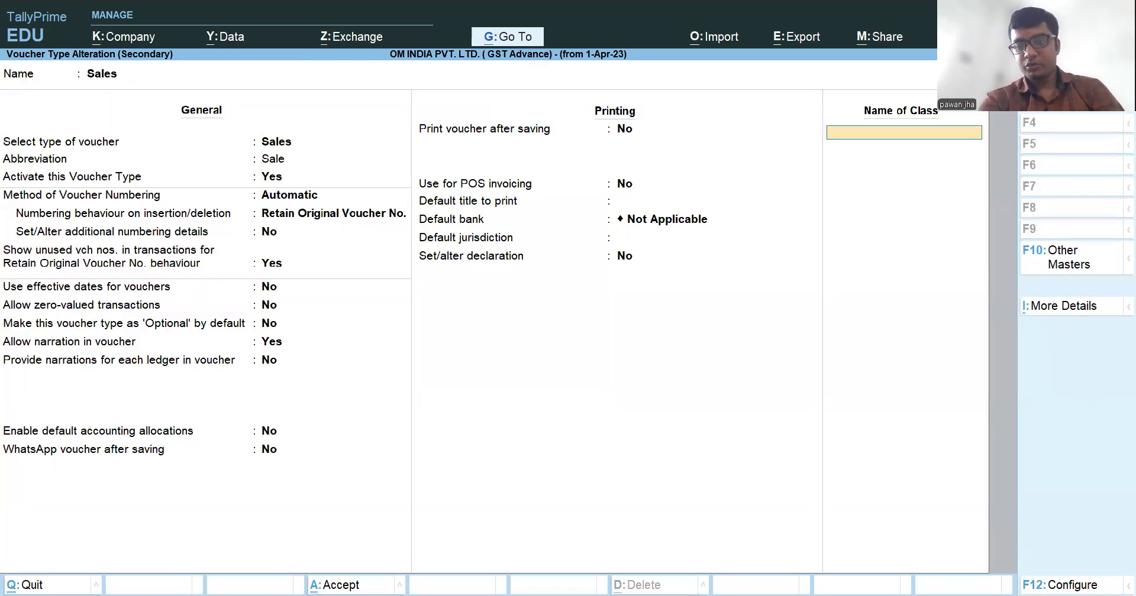
Step: Review the voucher type configuration options and quit the Sales voucher type alteration without saving
{"action": "left_click", "coordinate": [1051, 570]}
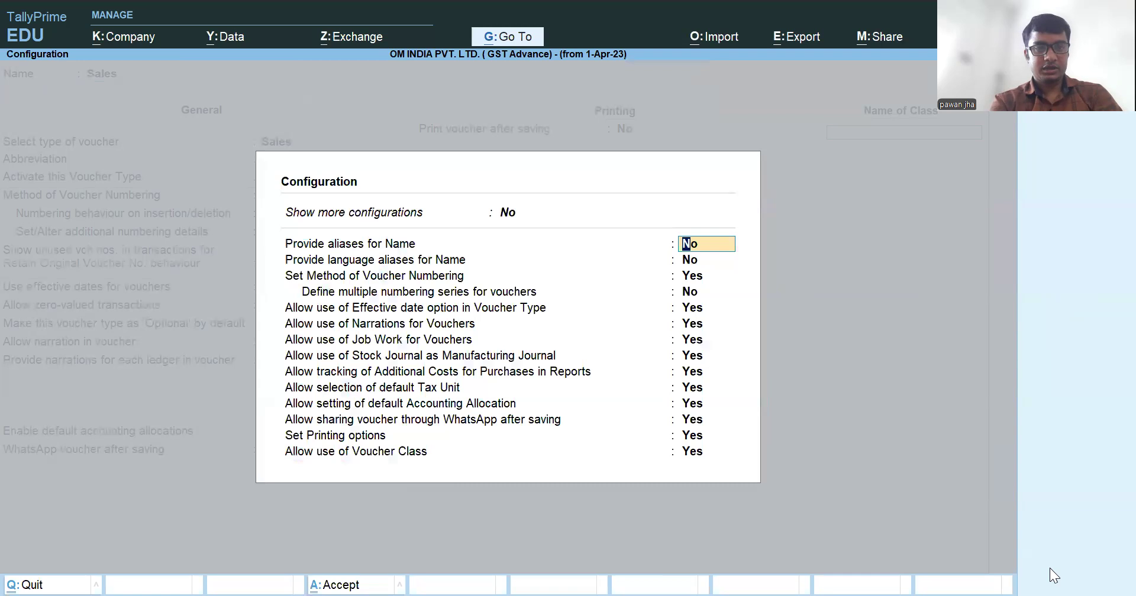
{"action": "key", "text": "Down"}
{"action": "key", "text": "Down"}
{"action": "key", "text": "Down"}
{"action": "key", "text": "Down"}
{"action": "key", "text": "Down"}
{"action": "key", "text": "Down"}
{"action": "key", "text": "Down"}
{"action": "key", "text": "Down"}
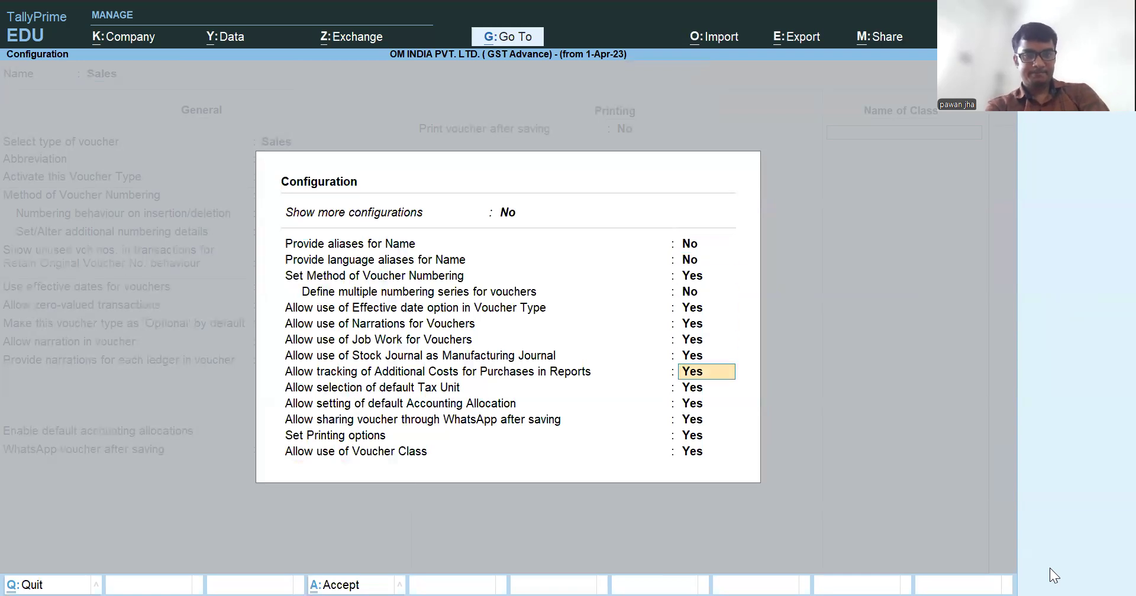
{"action": "key", "text": "Escape"}
{"action": "key", "text": "Escape"}
{"action": "key", "text": "y"}
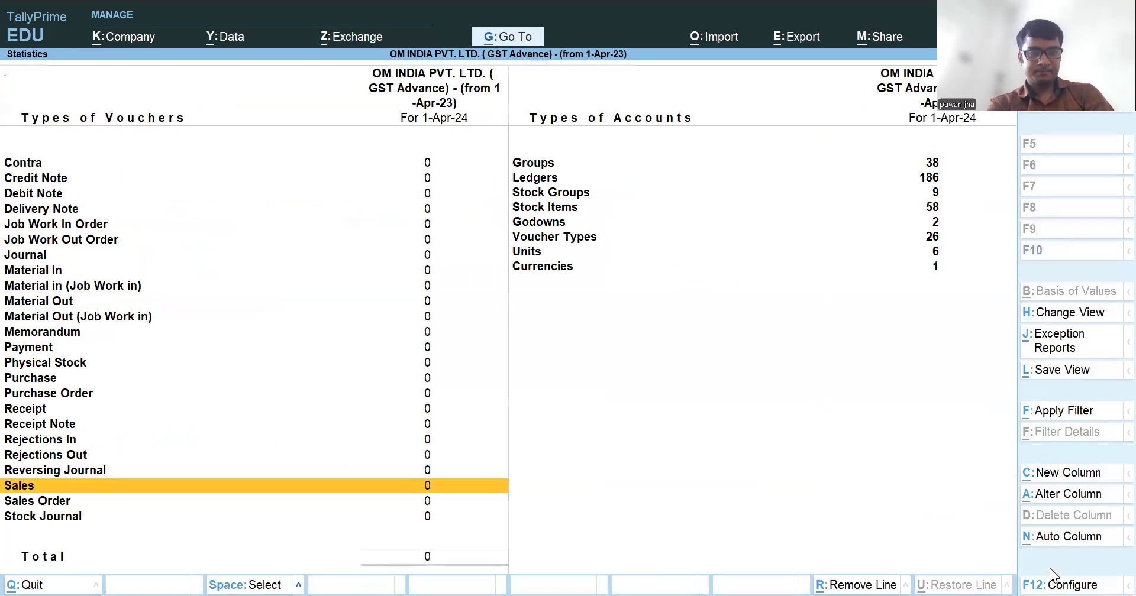
Step: Examine the list of voucher types in the Chart of Accounts and return to the Gateway of Tally
{"action": "key", "text": "Escape"}
{"action": "key", "text": "h"}
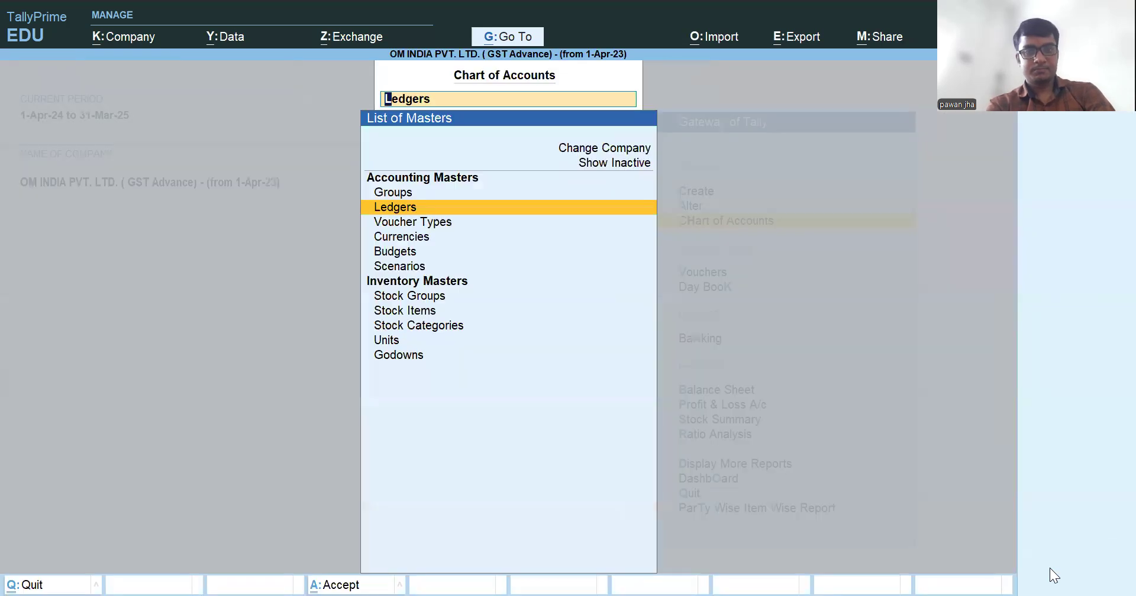
{"action": "key", "text": "Return"}
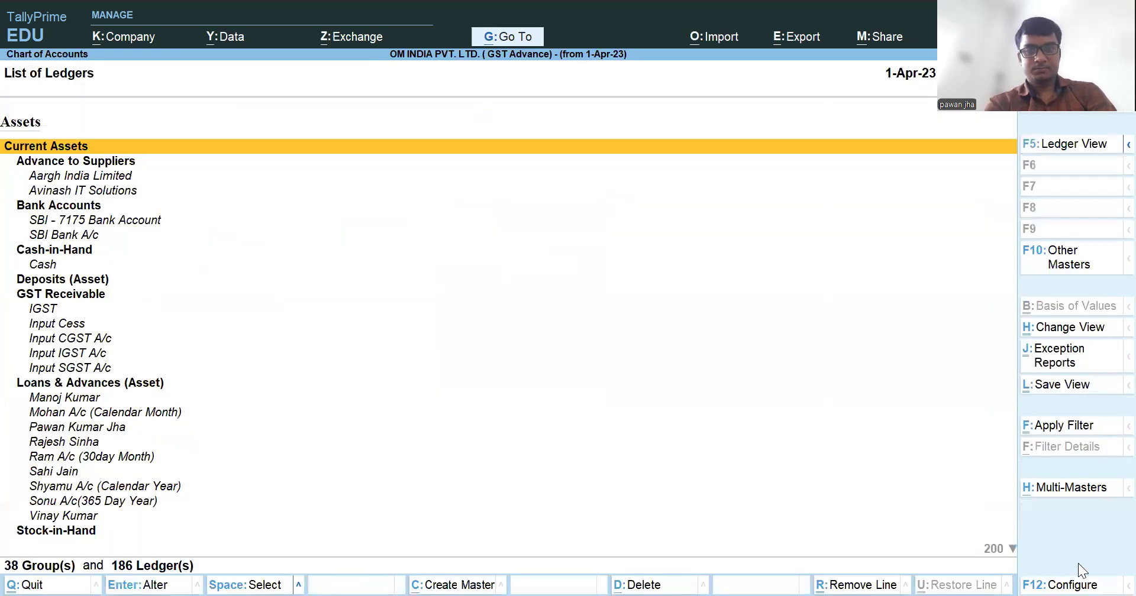
{"action": "key", "text": "Escape"}
{"action": "key", "text": "Down"}
{"action": "key", "text": "Return"}
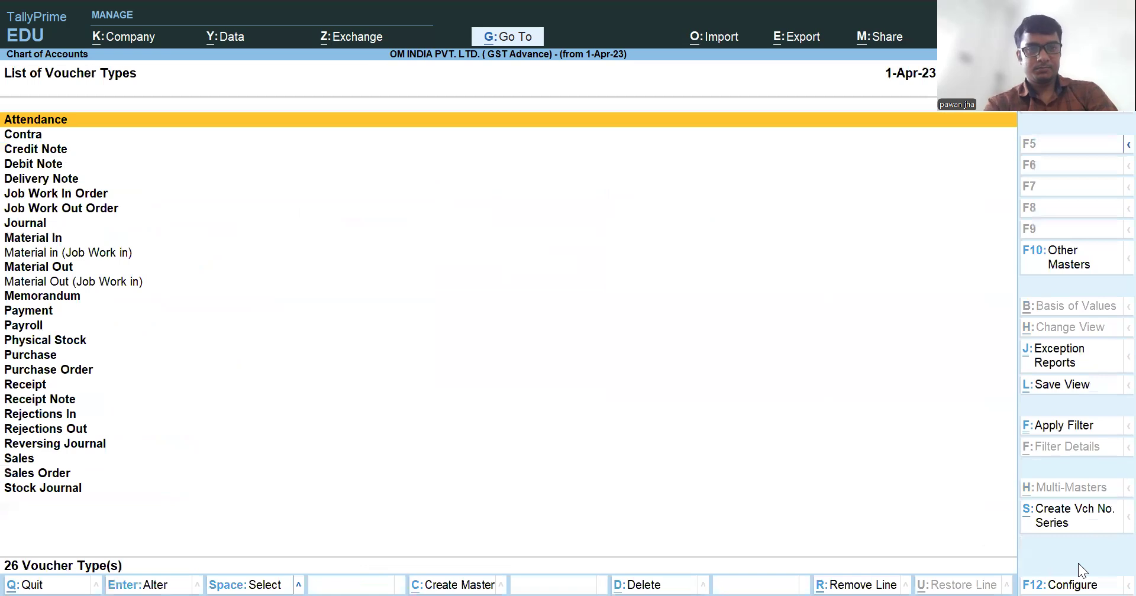
{"action": "key", "text": "Down"}
{"action": "key", "text": "Down"}
{"action": "key", "text": "Down"}
{"action": "key", "text": "Down"}
{"action": "key", "text": "Down"}
{"action": "key", "text": "Down"}
{"action": "key", "text": "Down"}
{"action": "key", "text": "Down"}
{"action": "key", "text": "Down"}
{"action": "key", "text": "Down"}
{"action": "key", "text": "Down"}
{"action": "key", "text": "Down"}
{"action": "key", "text": "Down"}
{"action": "key", "text": "Down"}
{"action": "key", "text": "Down"}
{"action": "key", "text": "Down"}
{"action": "key", "text": "Down"}
{"action": "key", "text": "Down"}
{"action": "key", "text": "Down"}
{"action": "key", "text": "Down"}
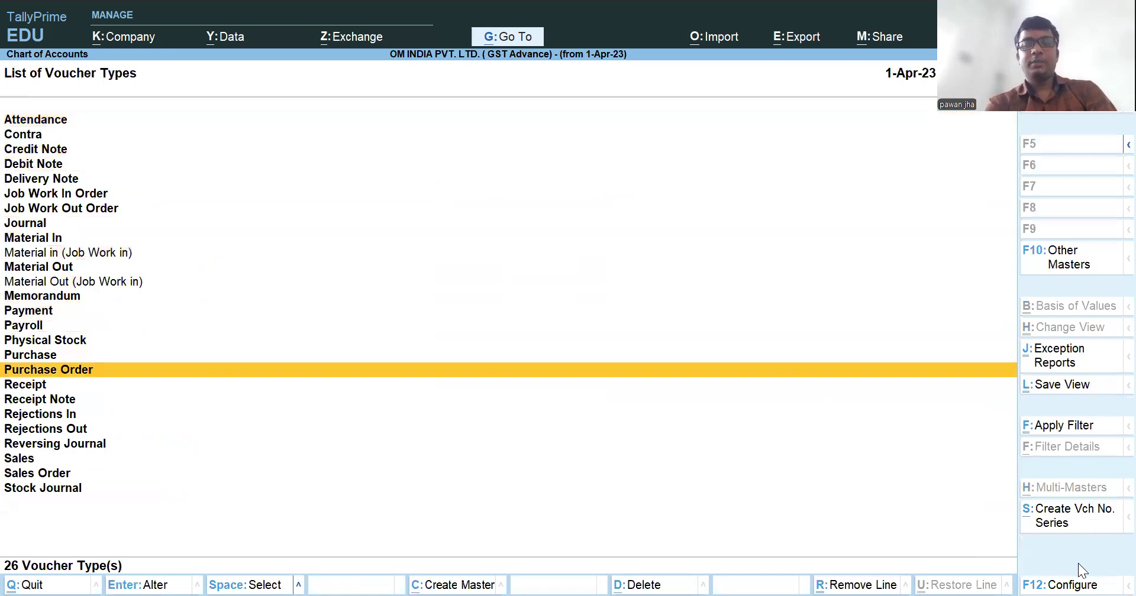
{"action": "key", "text": "Escape"}
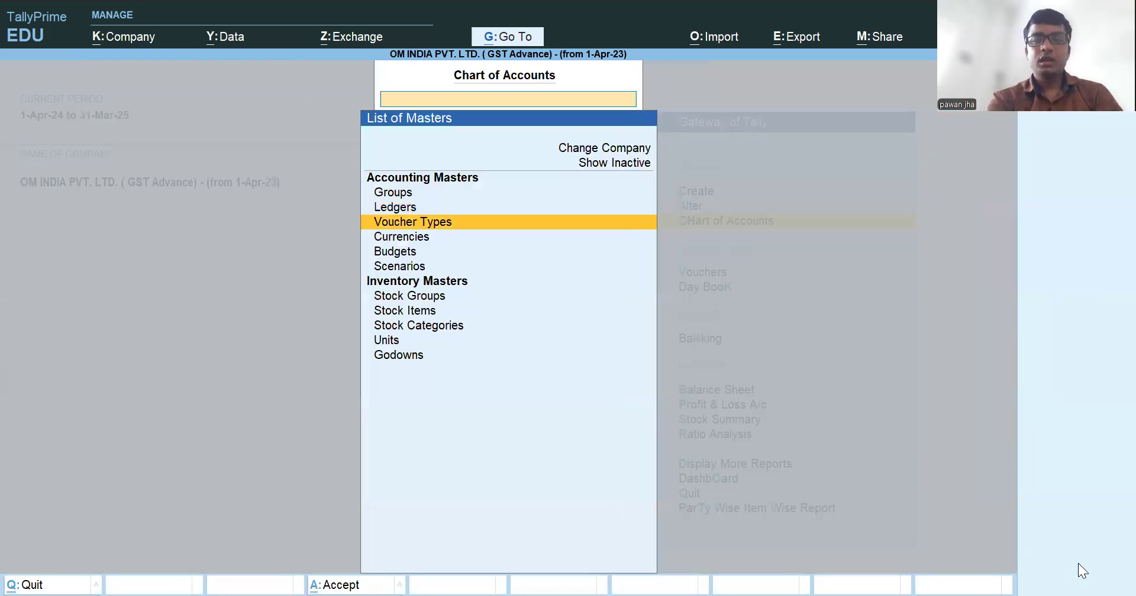
{"action": "key", "text": "Escape"}
{"action": "key", "text": "Up"}
{"action": "key", "text": "Up"}
{"action": "key", "text": "Down"}
{"action": "key", "text": "Down"}
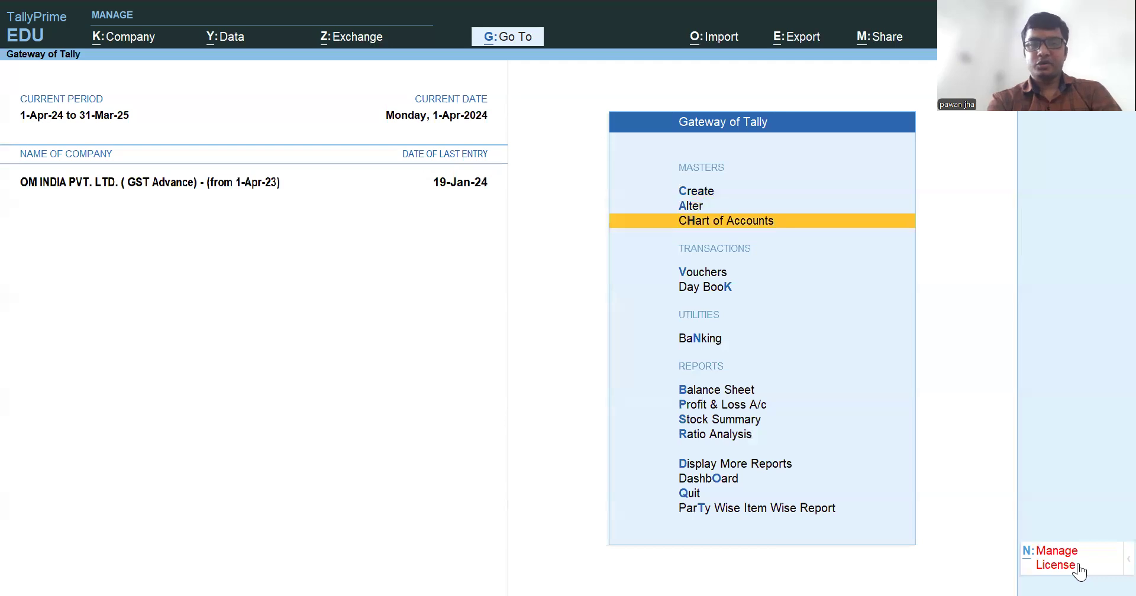
Step: Open the Voucher Types list from the Chart of Accounts
{"action": "key", "text": "Return"}
{"action": "key", "text": "Down"}
{"action": "key", "text": "Down"}
{"action": "key", "text": "Up"}
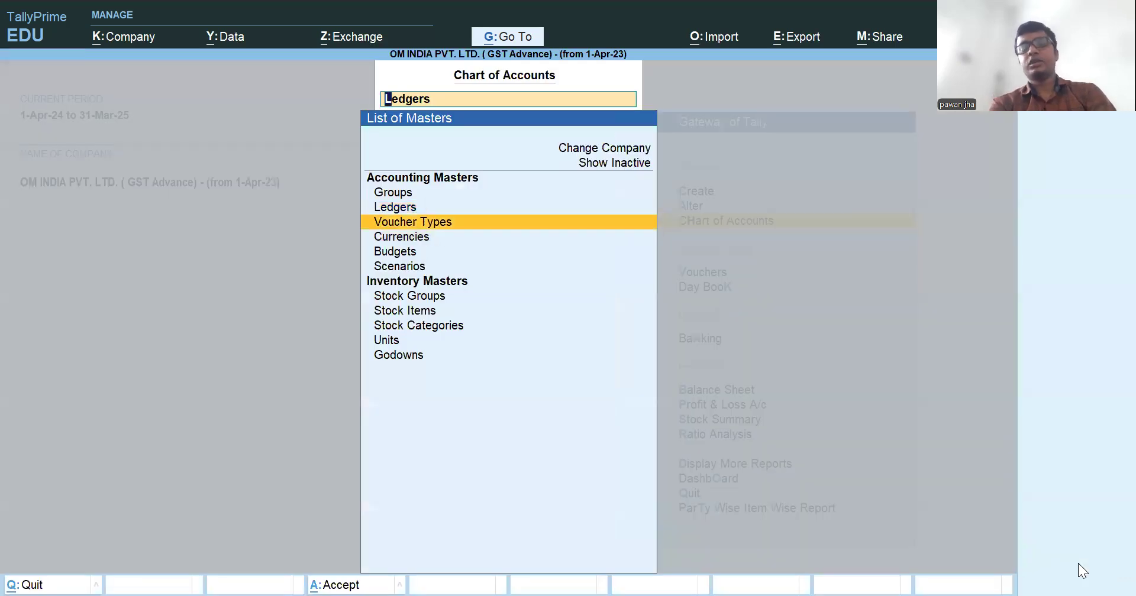
{"action": "key", "text": "Return"}
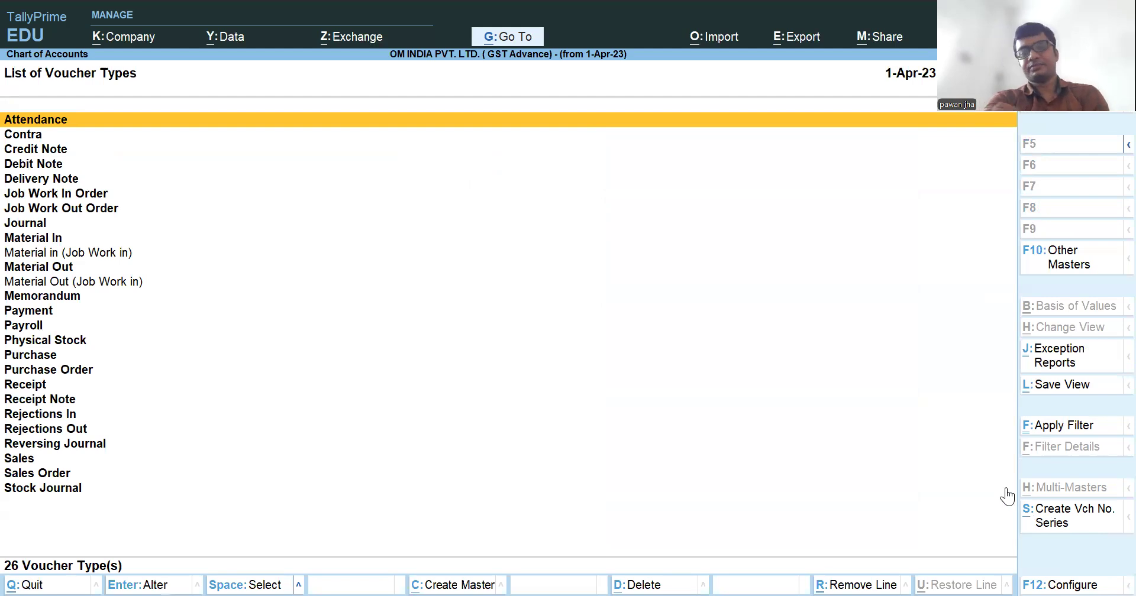
Step: Create a voucher numbering series named PATNA with Automatic numbering and the Renumber Vouchers behaviour
{"action": "left_click", "coordinate": [1063, 522]}
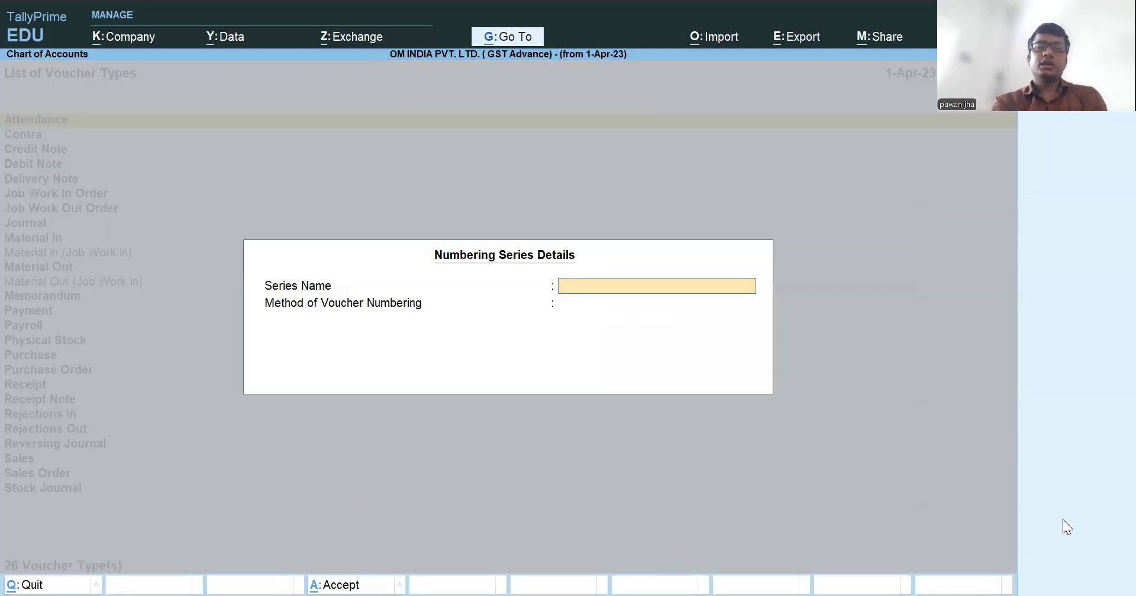
{"action": "type", "text": "PATNA"}
{"action": "key", "text": "Return"}
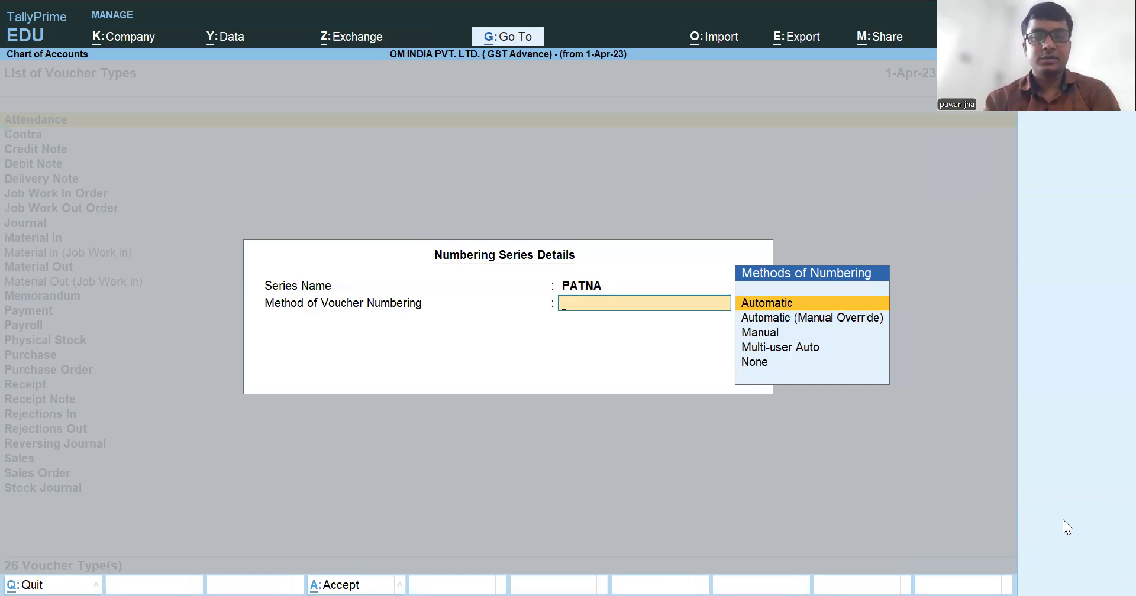
{"action": "key", "text": "Return"}
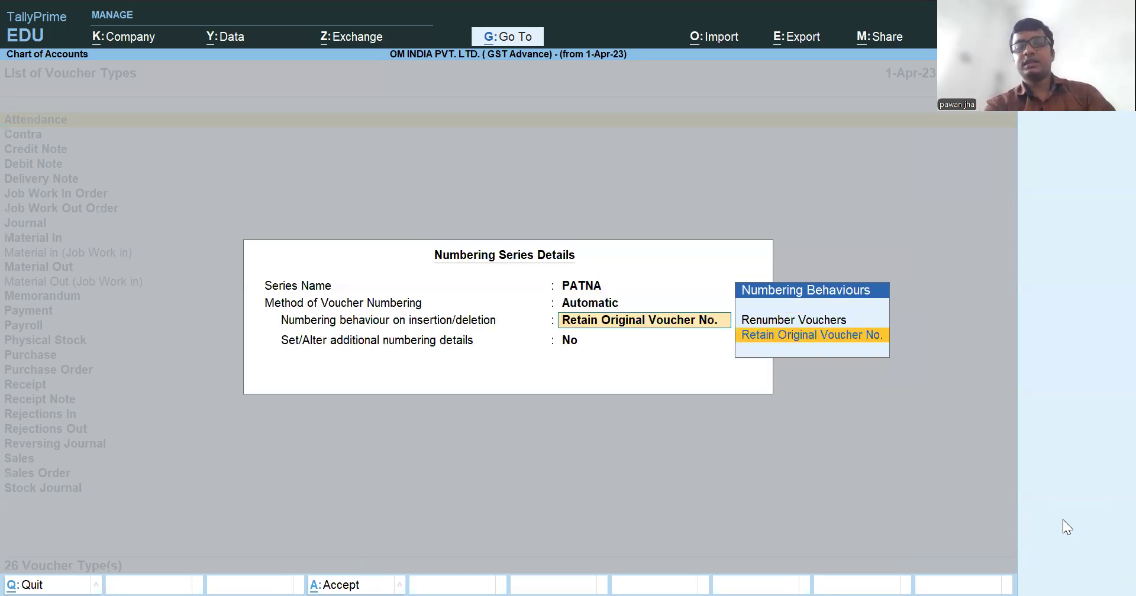
{"action": "key", "text": "Up"}
{"action": "key", "text": "Return"}
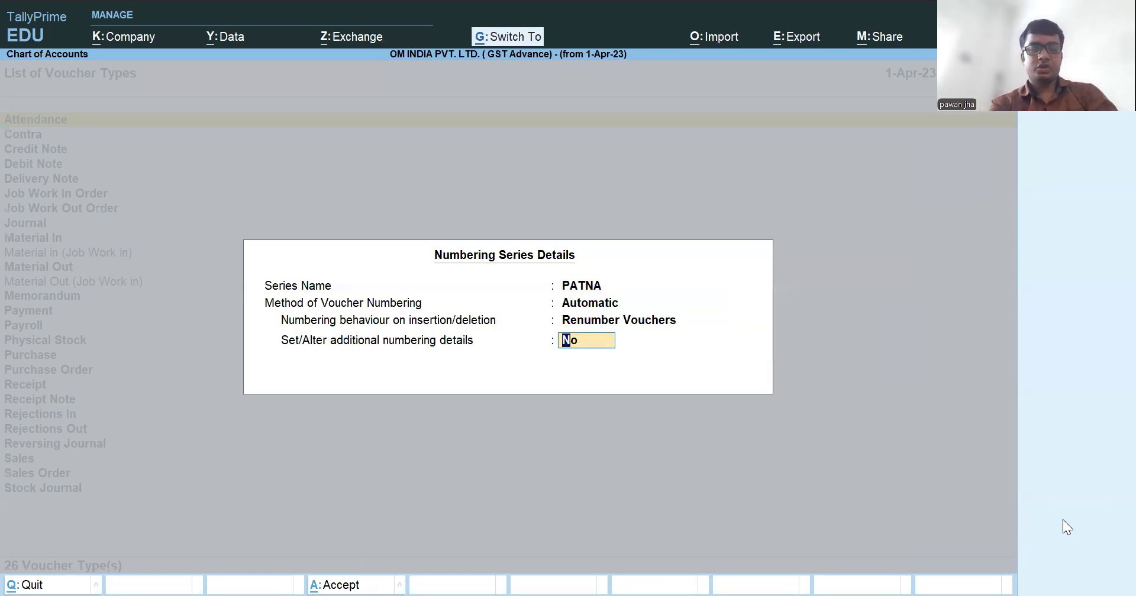
{"action": "key", "text": "ctrl+a"}
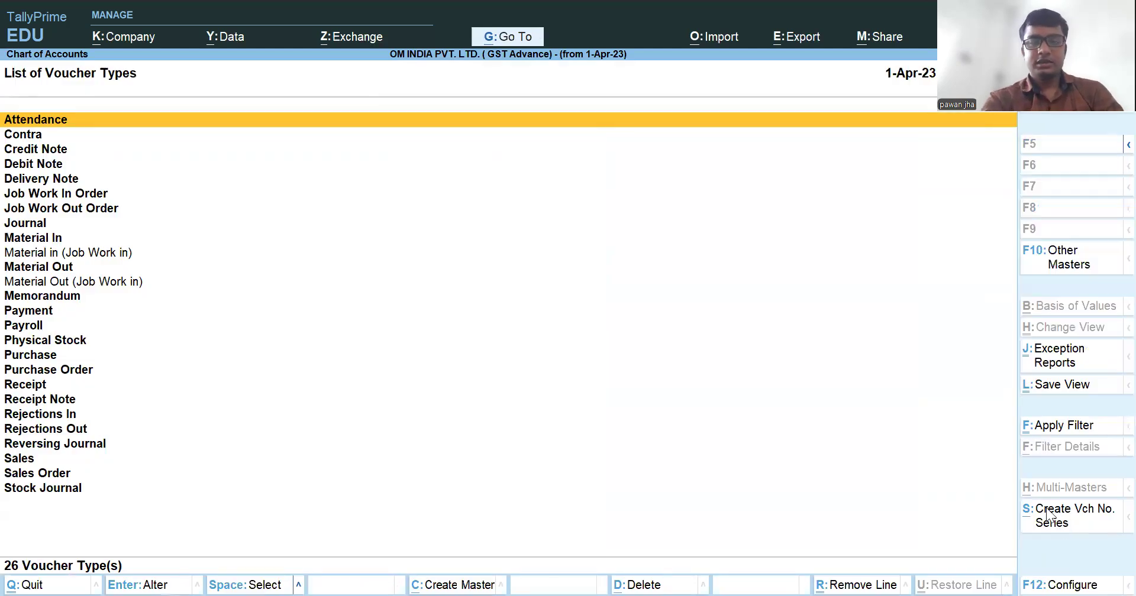
Step: Create a voucher numbering series named DARBHANGA with Automatic numbering and the Renumber Vouchers behaviour
{"action": "left_click", "coordinate": [1051, 525]}
{"action": "type", "text": "DARBHANG"}
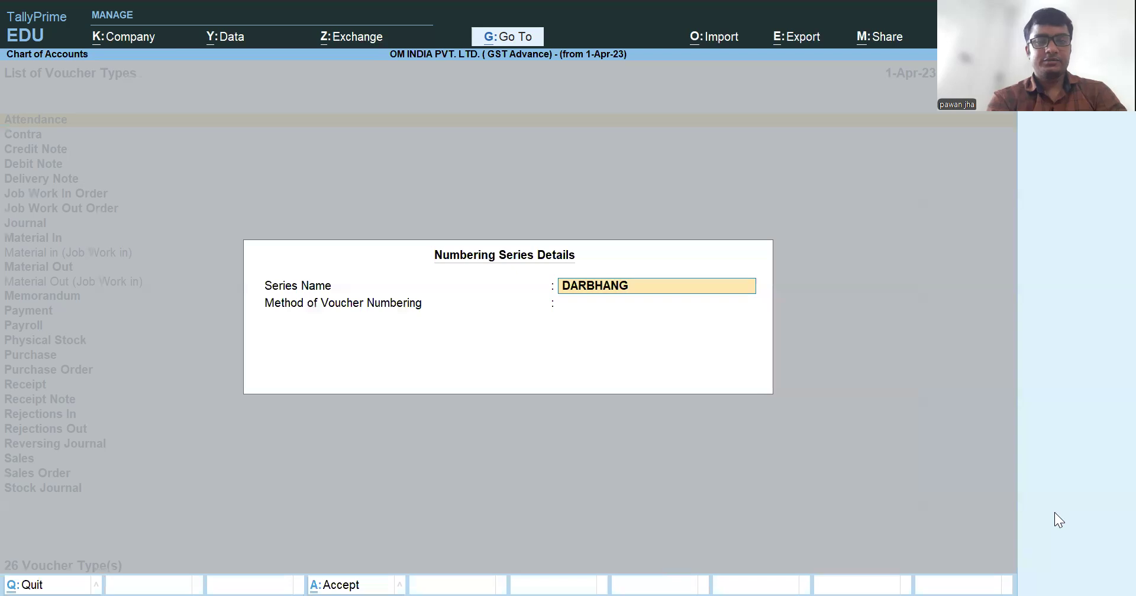
{"action": "type", "text": "A"}
{"action": "key", "text": "Return"}
{"action": "key", "text": "Return"}
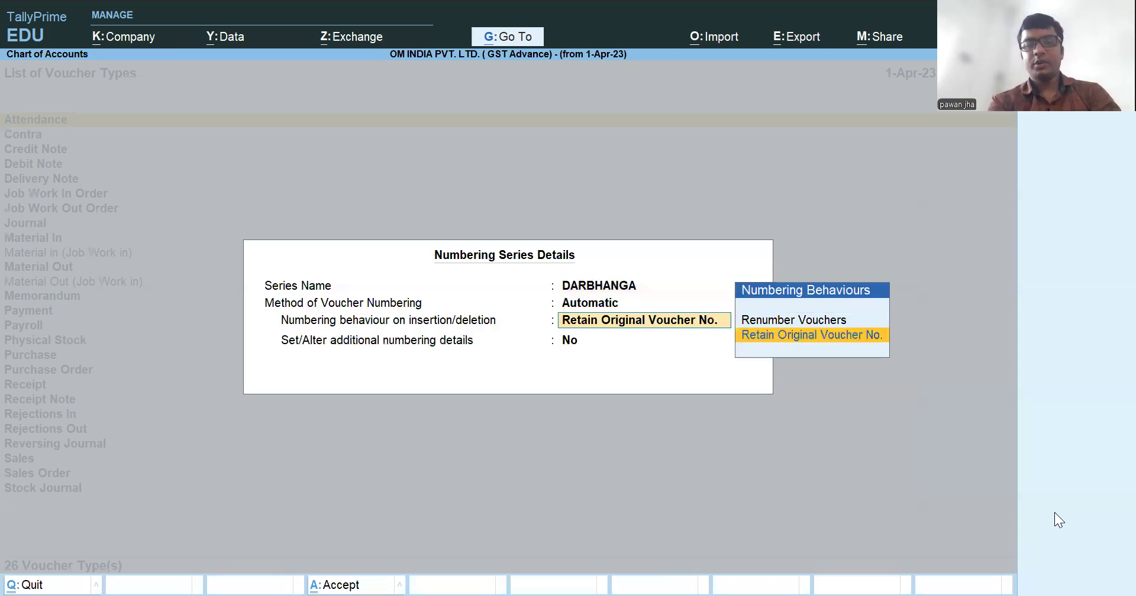
{"action": "key", "text": "Up"}
{"action": "key", "text": "Return"}
{"action": "key", "text": "Return"}
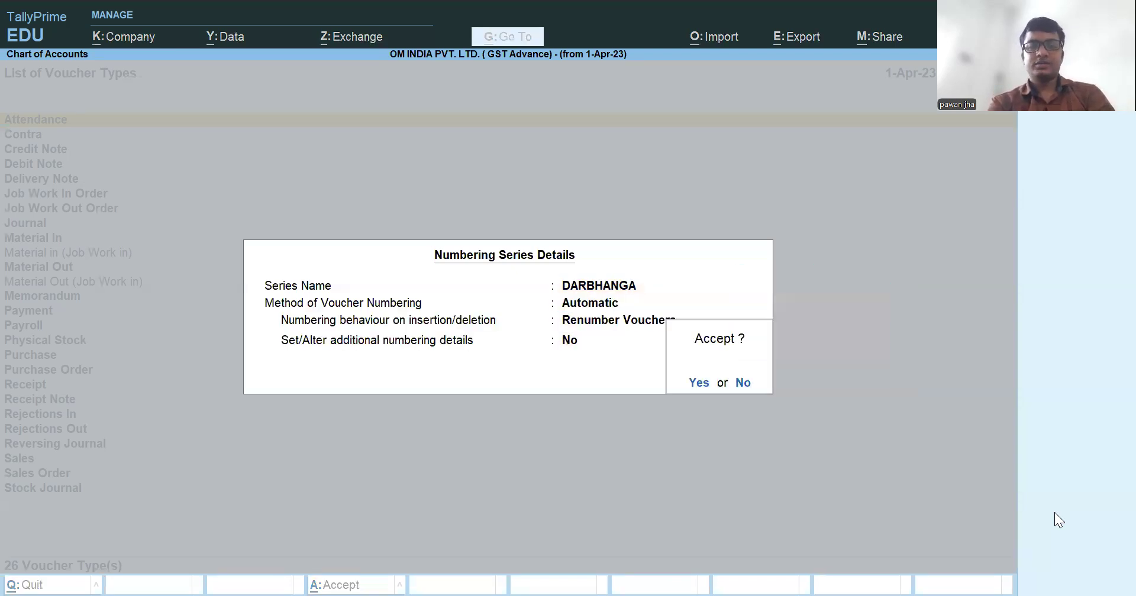
{"action": "key", "text": "Return"}
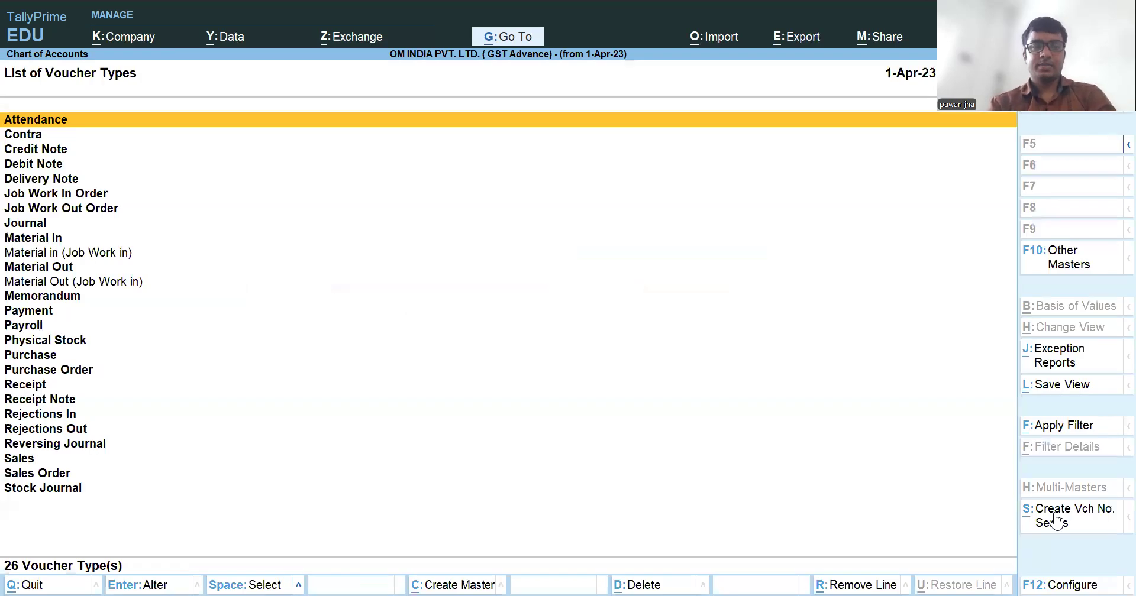
Step: Leave the voucher types list and return to the Gateway of Tally
{"action": "key", "text": "Escape"}
{"action": "key", "text": "Escape"}
{"action": "key", "text": "Escape"}
{"action": "key", "text": "Escape"}
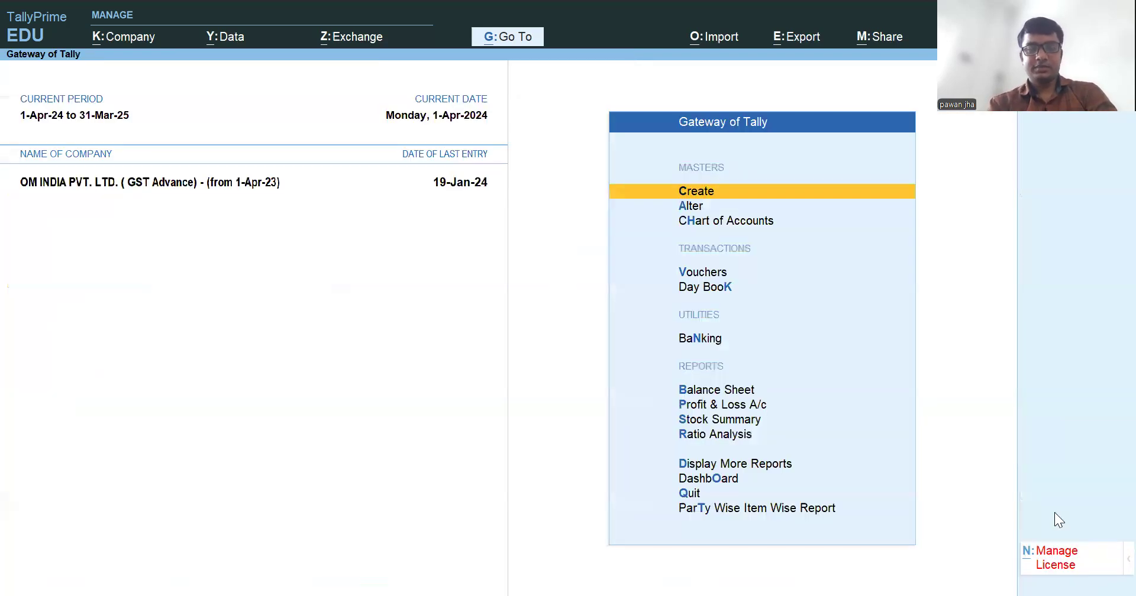
{"action": "key", "text": "v"}
{"action": "key", "text": "F8"}
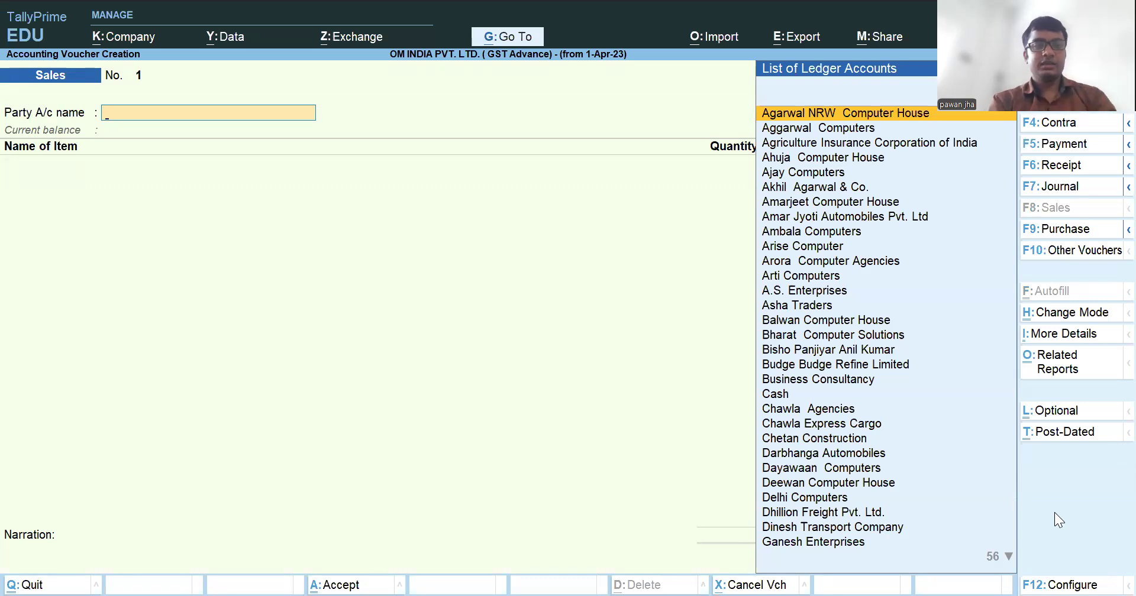
{"action": "type", "text": "D"}
{"action": "key", "text": "BackSpace"}
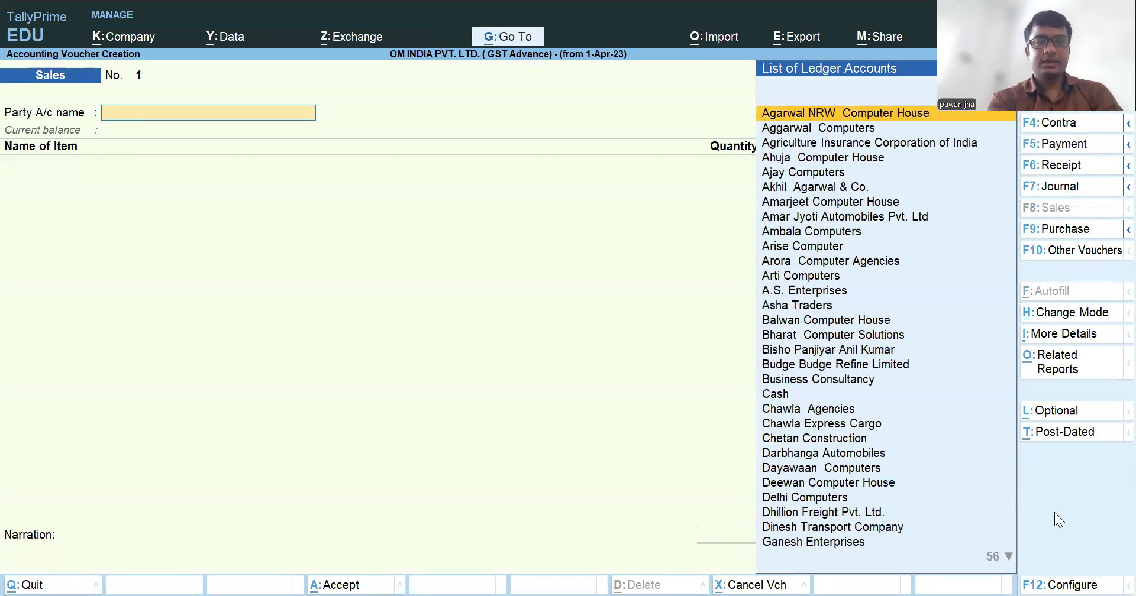
{"action": "type", "text": "PAN"}
{"action": "key", "text": "Escape"}
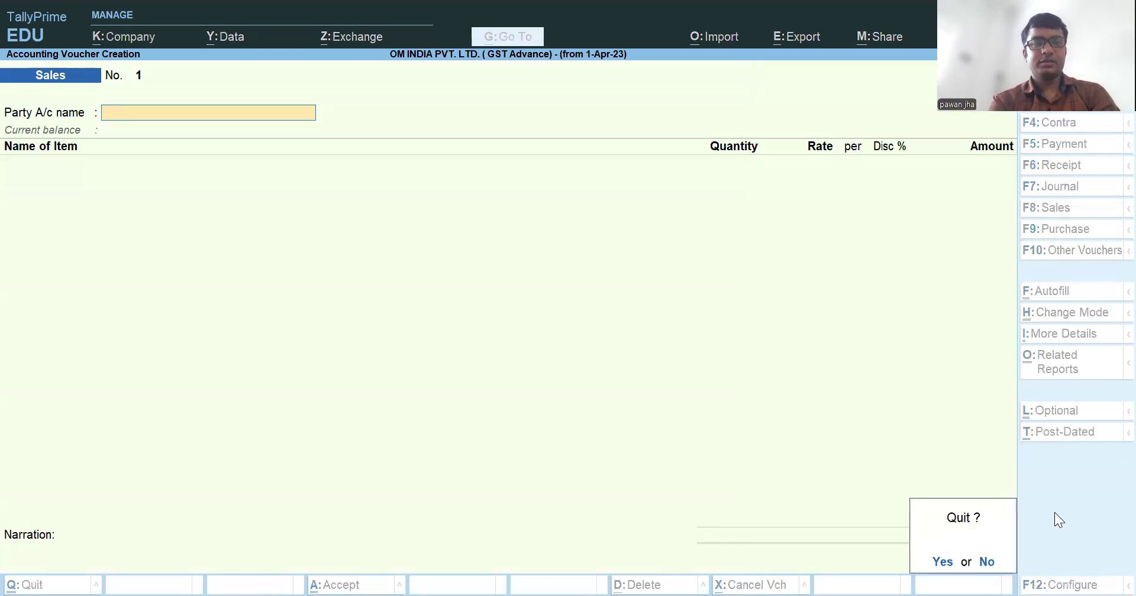
{"action": "key", "text": "y"}
Step: Open a Sales voucher to check its numbering series, and leave it unsaved
{"action": "key", "text": "v"}
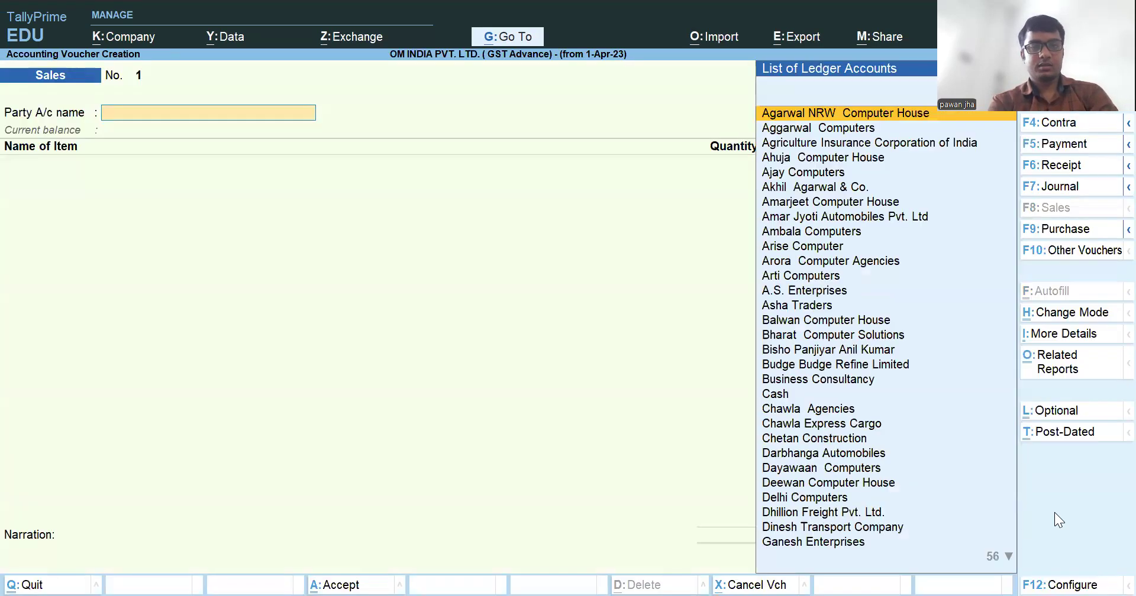
{"action": "key", "text": "Down"}
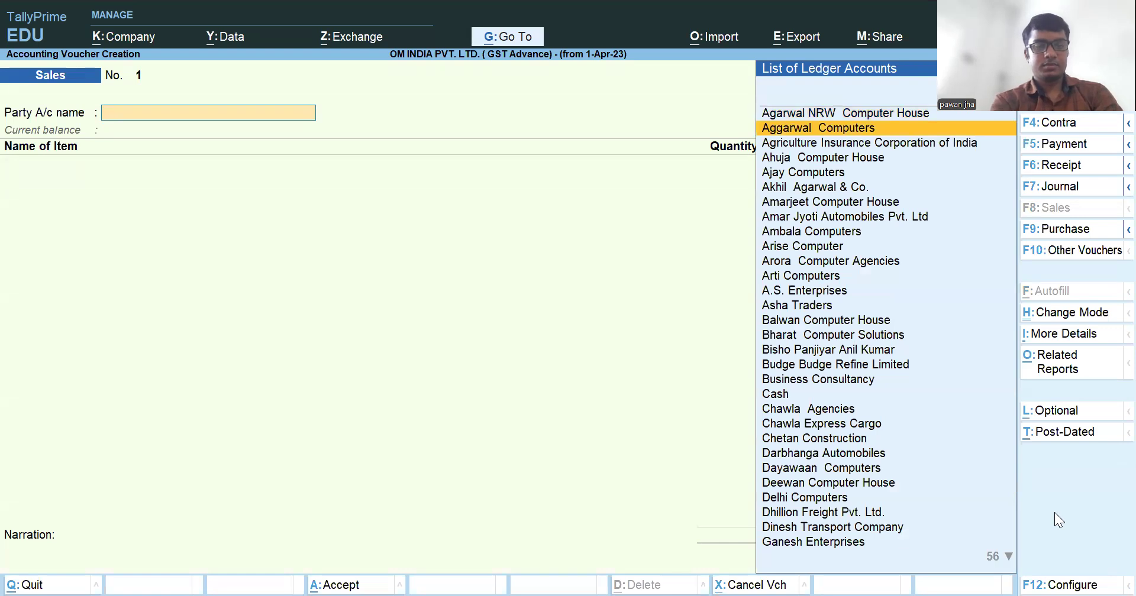
{"action": "key", "text": "Down"}
{"action": "key", "text": "Down"}
{"action": "key", "text": "Down"}
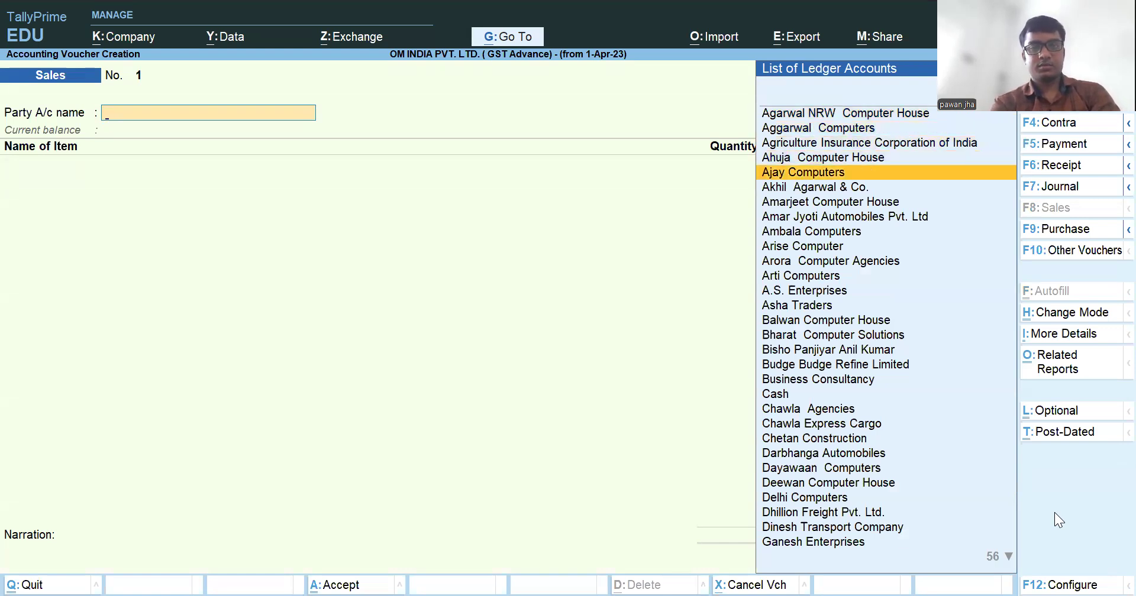
{"action": "key", "text": "Escape"}
{"action": "key", "text": "Escape"}
{"action": "key", "text": "Escape"}
{"action": "key", "text": "Escape"}
Step: Open the Voucher Types list from the Chart of Accounts and highlight the Sales voucher type
{"action": "key", "text": "Down"}
{"action": "key", "text": "Down"}
{"action": "key", "text": "Return"}
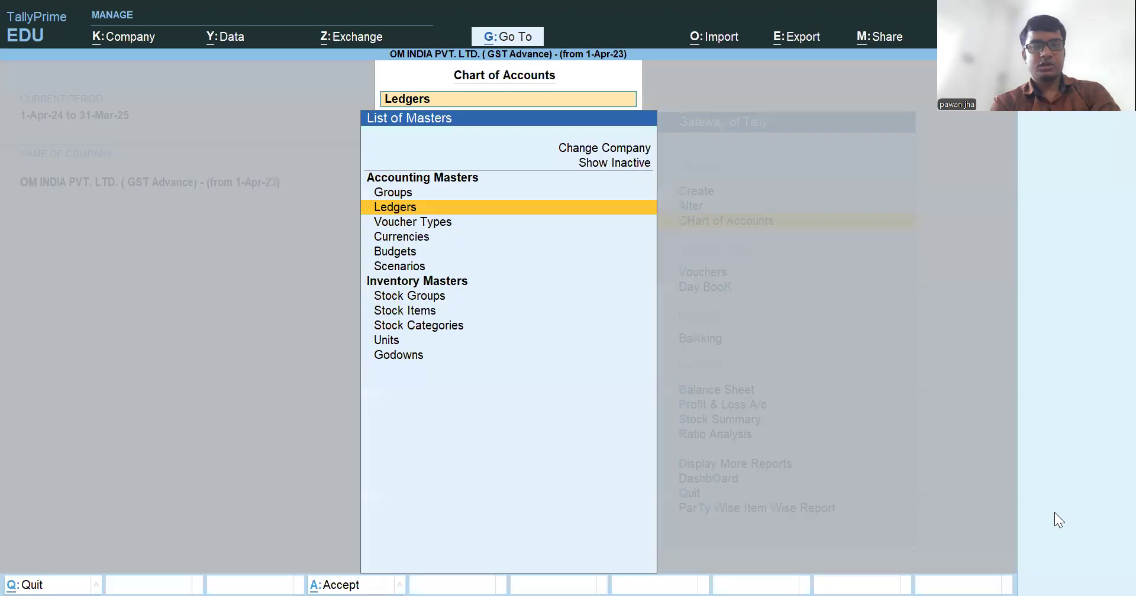
{"action": "key", "text": "Down"}
{"action": "key", "text": "Down"}
{"action": "key", "text": "Down"}
{"action": "key", "text": "Up"}
{"action": "key", "text": "Up"}
{"action": "key", "text": "Down"}
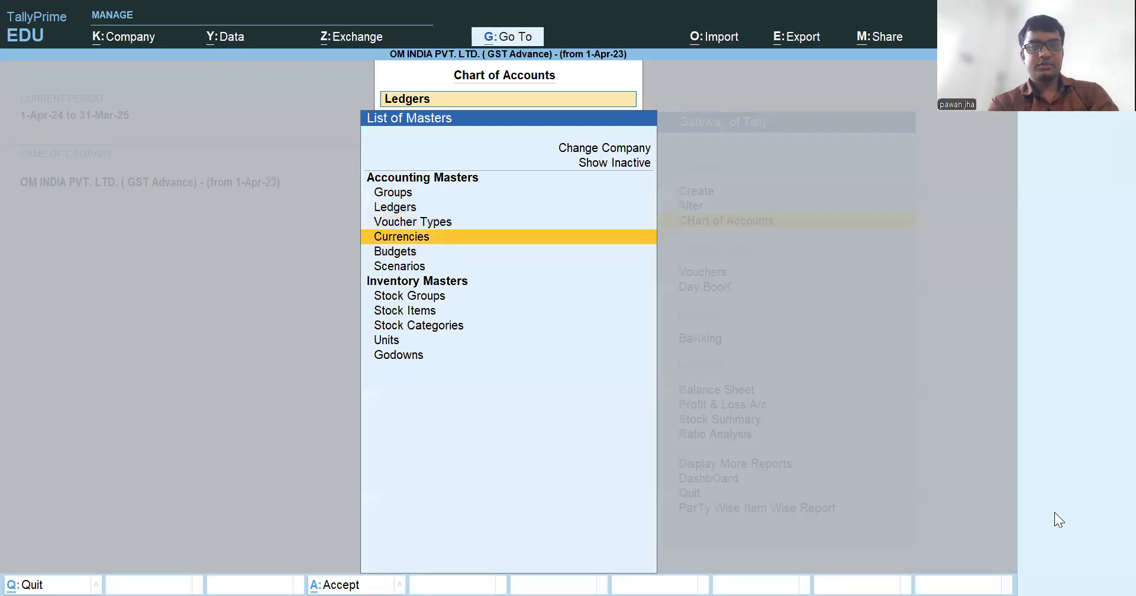
{"action": "key", "text": "Up"}
{"action": "key", "text": "Return"}
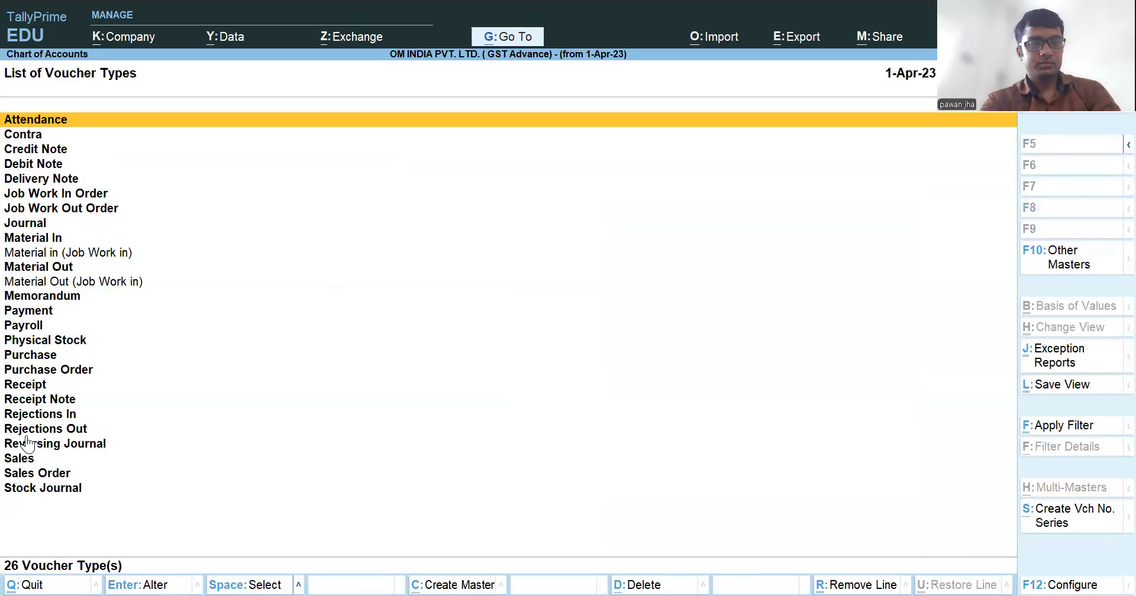
{"action": "left_click", "coordinate": [25, 462]}
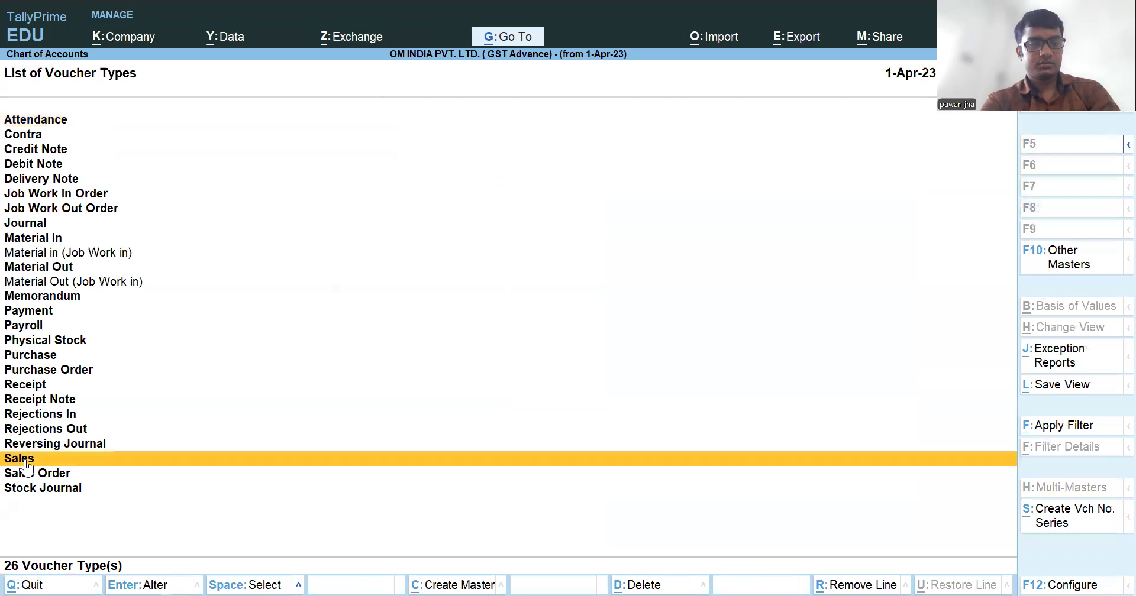
{"action": "left_click", "coordinate": [1049, 516]}
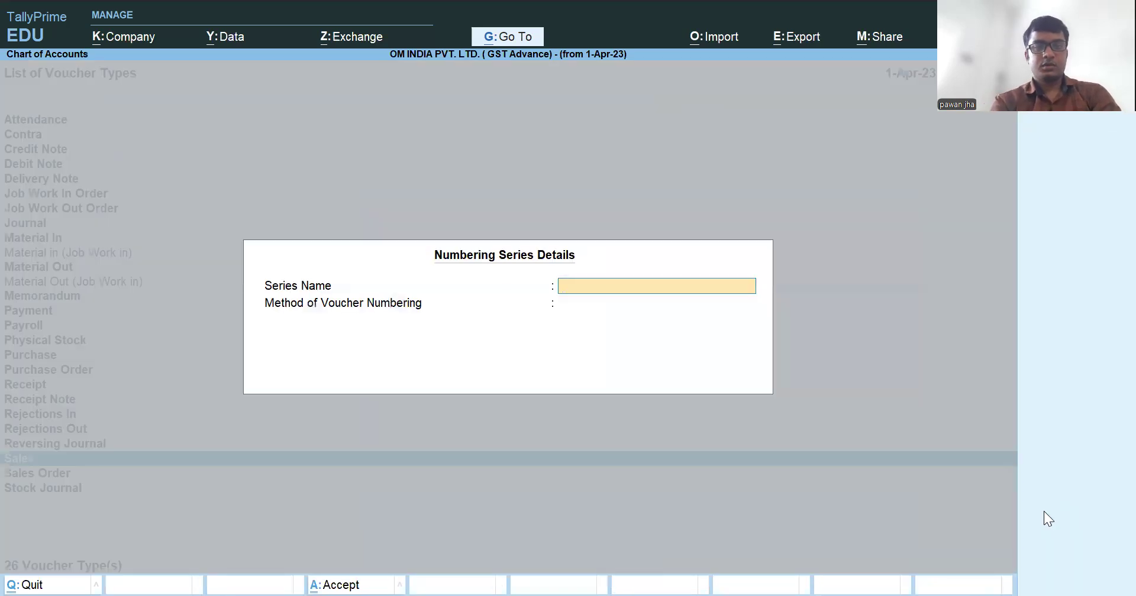
{"action": "type", "text": "PATNA"}
{"action": "key", "text": "Return"}
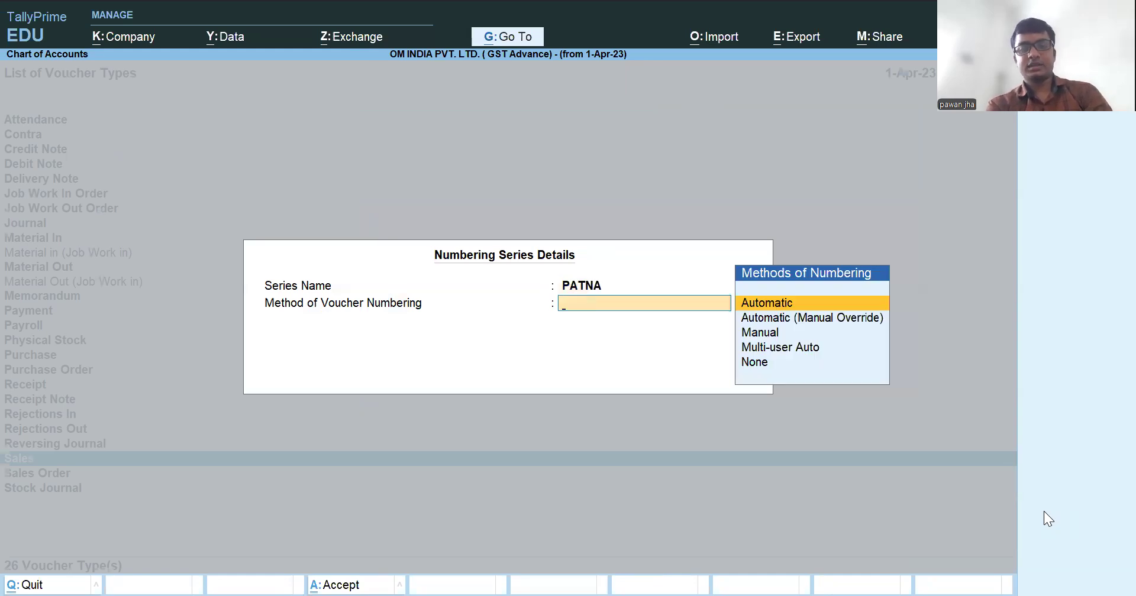
{"action": "key", "text": "Down"}
{"action": "key", "text": "Escape"}
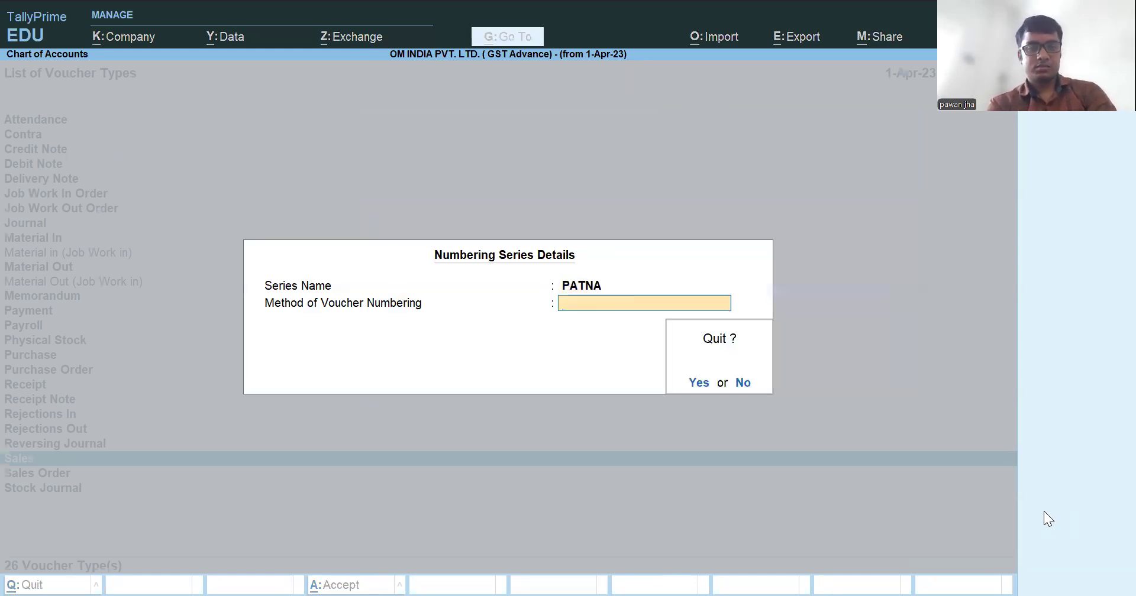
{"action": "key", "text": "y"}
{"action": "key", "text": "Return"}
{"action": "key", "text": "Escape"}
{"action": "key", "text": "y"}
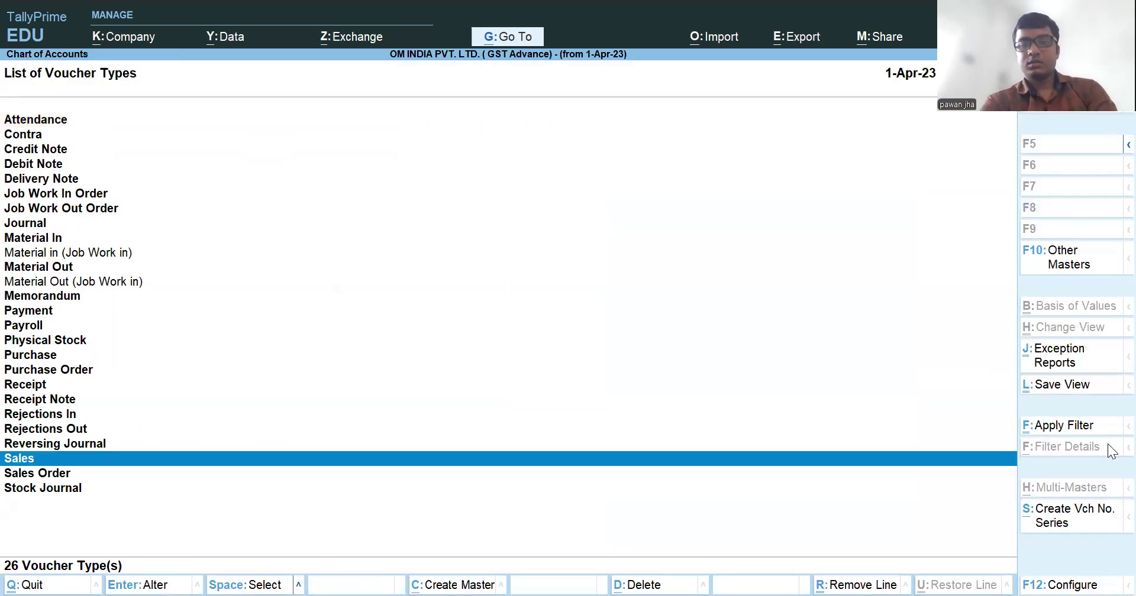
Step: Create a voucher numbering series named PATNA for Sales with Automatic numbering and the Renumber Vouchers behaviour
{"action": "left_click", "coordinate": [1066, 522]}
{"action": "type", "text": "PATNA"}
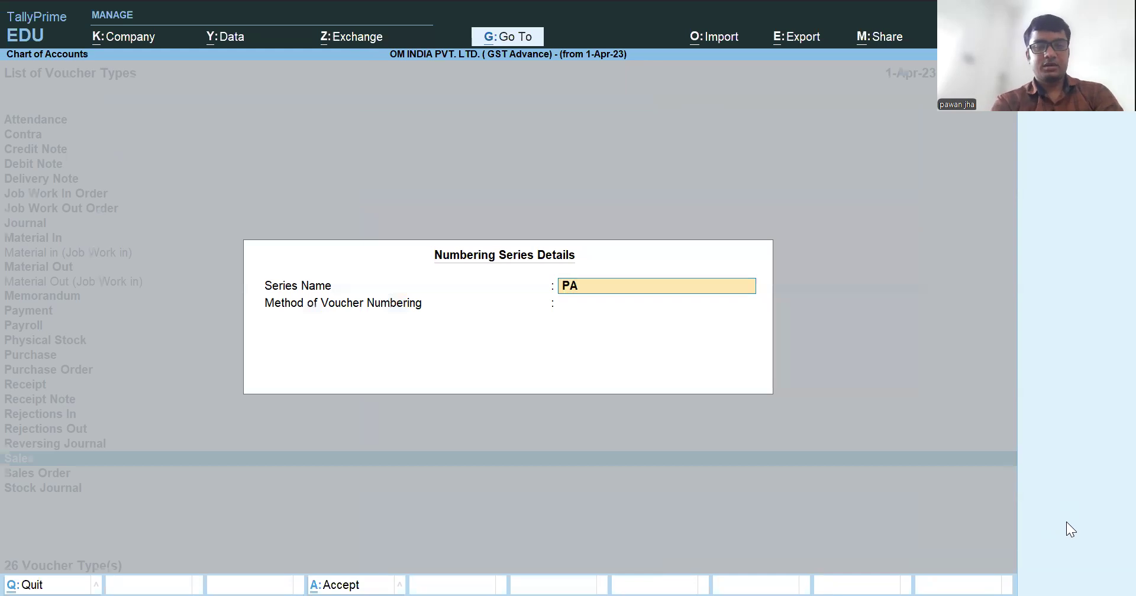
{"action": "key", "text": "Return"}
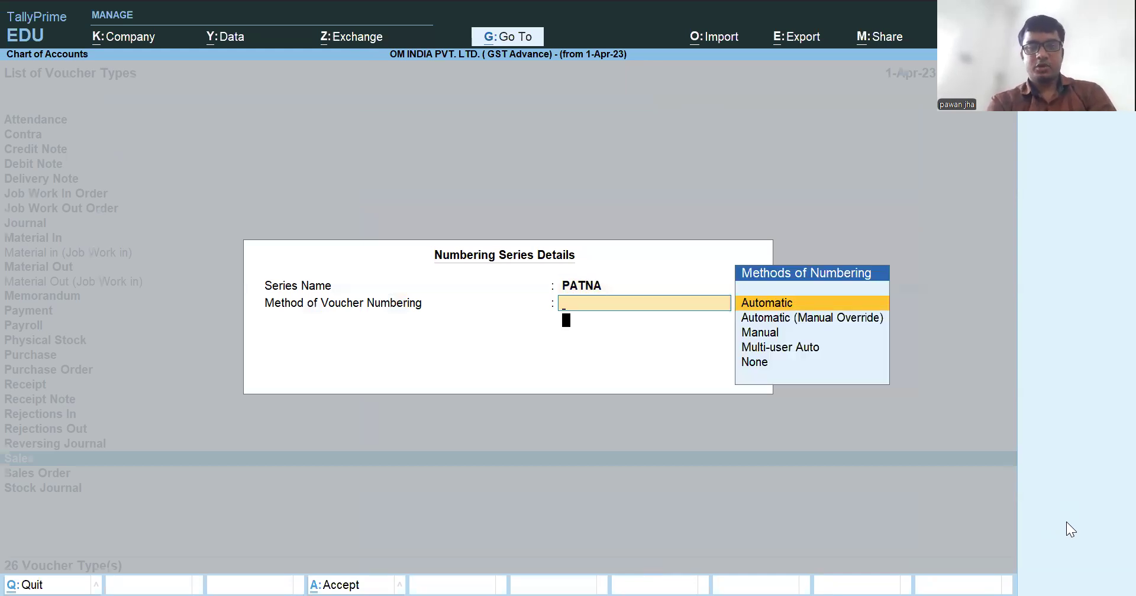
{"action": "key", "text": "Return"}
{"action": "key", "text": "Up"}
{"action": "key", "text": "Return"}
{"action": "key", "text": "Return"}
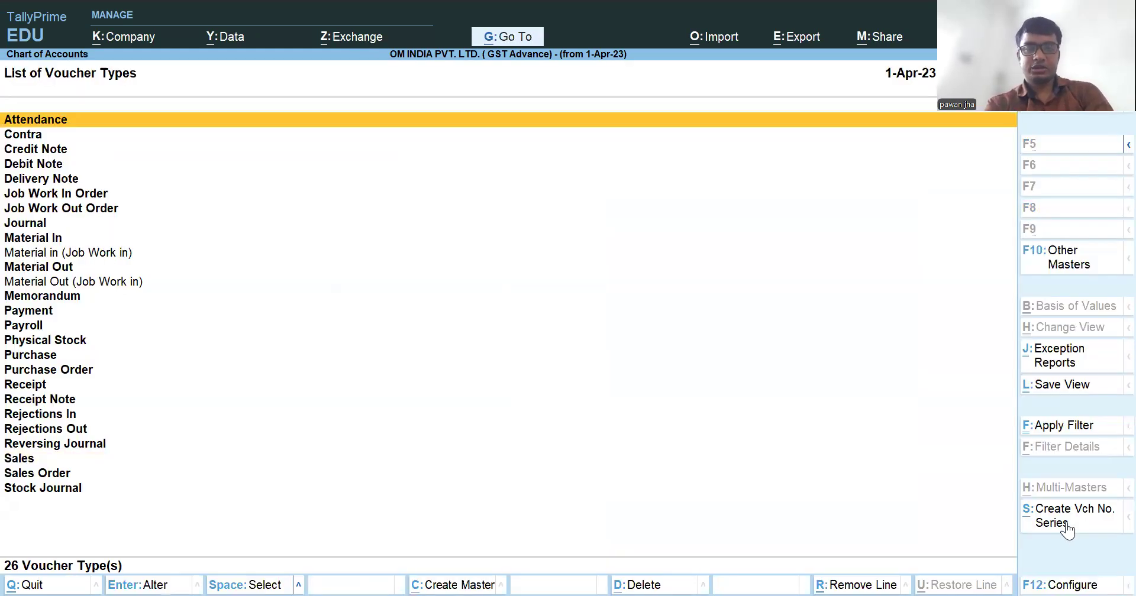
Step: Create a numbering series named DARBHANGA for the Sales voucher type with Automatic numbering and the Renumber Vouchers behaviour
{"action": "key", "text": "Down"}
{"action": "key", "text": "Down"}
{"action": "key", "text": "Down"}
{"action": "key", "text": "Down"}
{"action": "key", "text": "Down"}
{"action": "key", "text": "Down"}
{"action": "key", "text": "Down"}
{"action": "key", "text": "Down"}
{"action": "key", "text": "Down"}
{"action": "key", "text": "Down"}
{"action": "key", "text": "Down"}
{"action": "key", "text": "Down"}
{"action": "key", "text": "Down"}
{"action": "key", "text": "Down"}
{"action": "key", "text": "Down"}
{"action": "key", "text": "Down"}
{"action": "key", "text": "Down"}
{"action": "key", "text": "Down"}
{"action": "key", "text": "Down"}
{"action": "key", "text": "Down"}
{"action": "key", "text": "Down"}
{"action": "key", "text": "Down"}
{"action": "key", "text": "Down"}
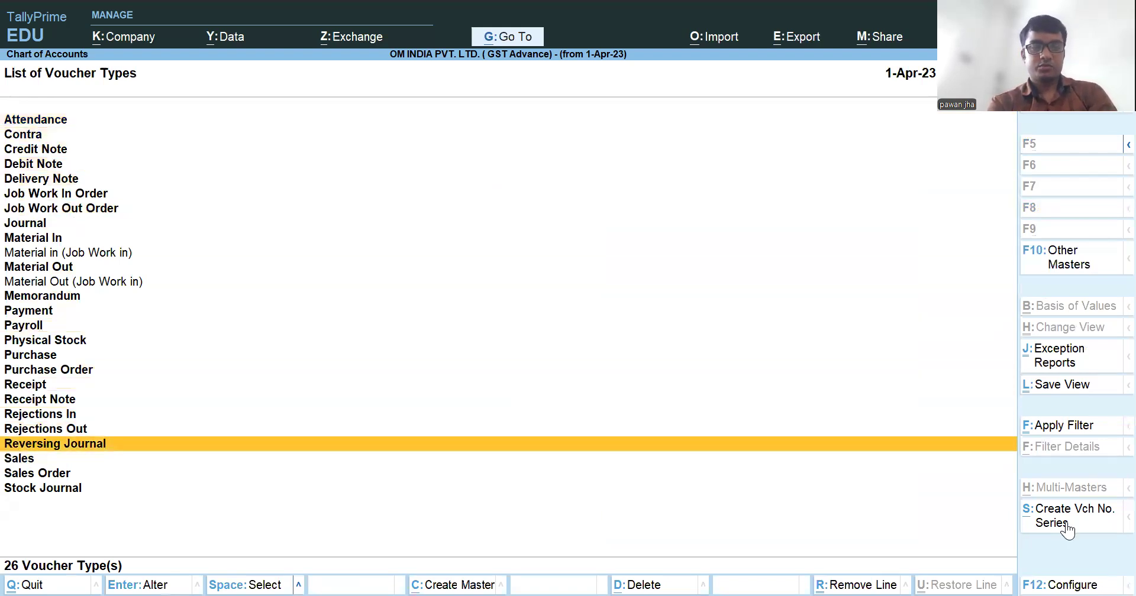
{"action": "left_click", "coordinate": [1070, 511]}
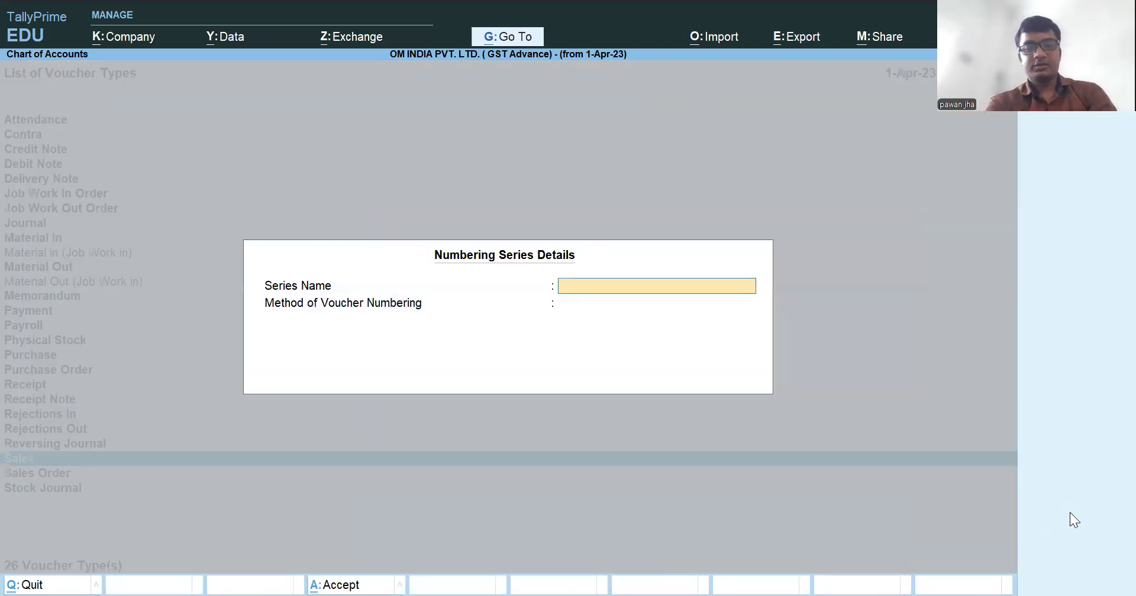
{"action": "type", "text": "DARH"}
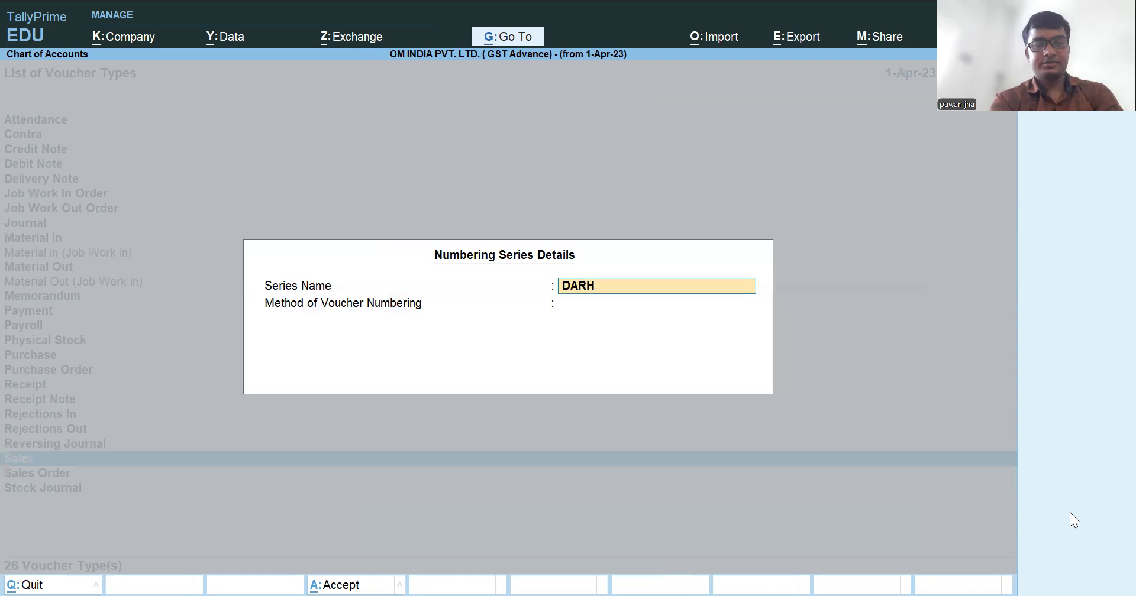
{"action": "key", "text": "BackSpace"}
{"action": "type", "text": "BHANGA"}
{"action": "key", "text": "Return"}
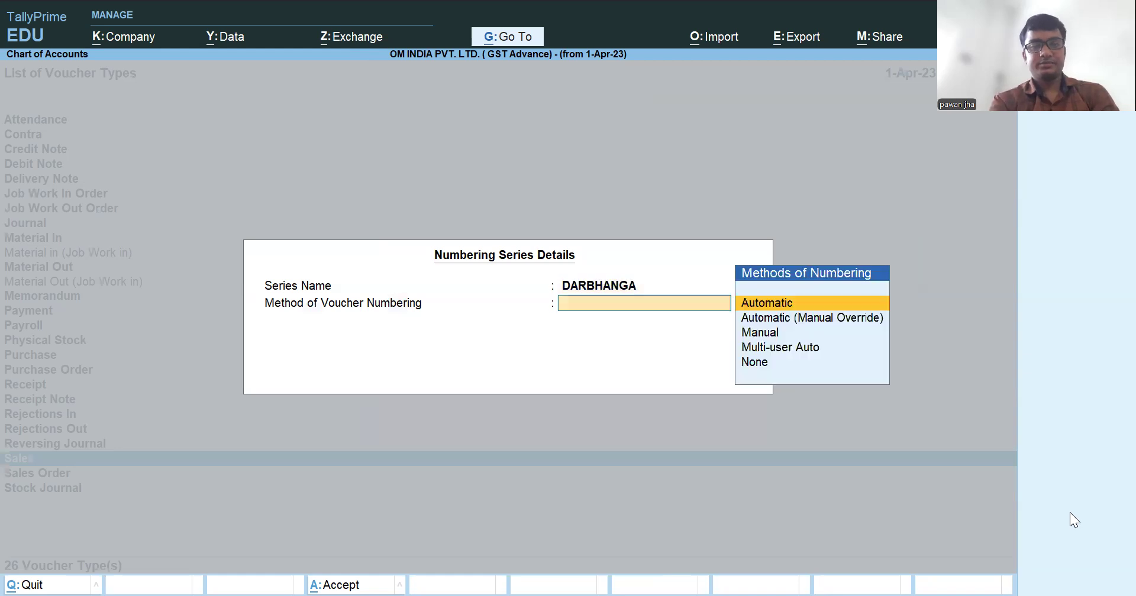
{"action": "key", "text": "Return"}
{"action": "key", "text": "Up"}
{"action": "key", "text": "Return"}
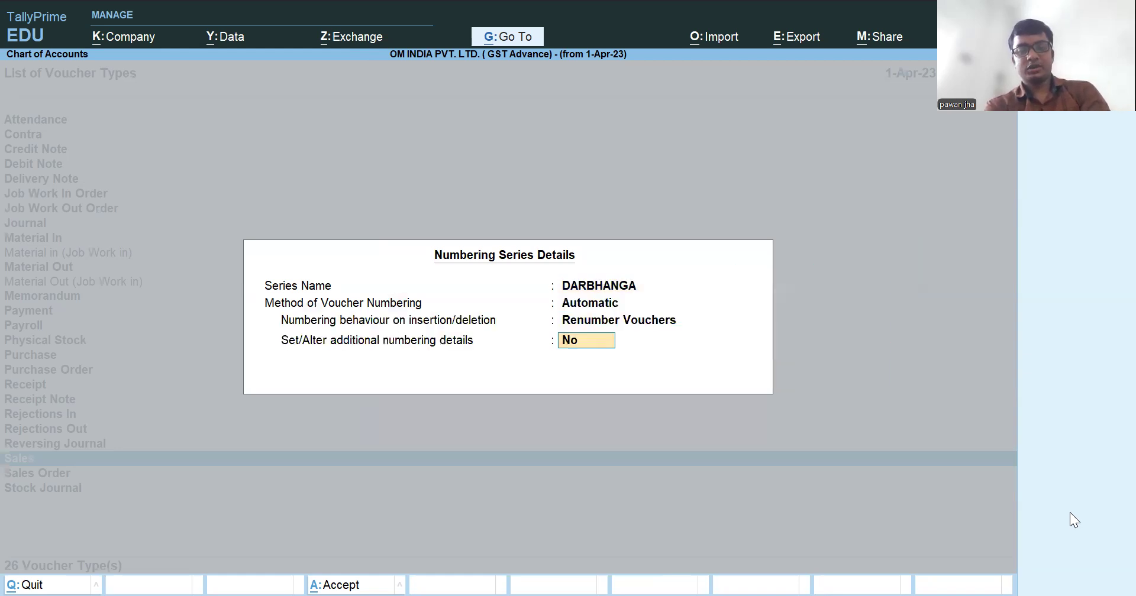
{"action": "key", "text": "Return"}
Step: Leave the voucher types list and return to the Gateway of Tally
{"action": "key", "text": "Escape"}
{"action": "key", "text": "Escape"}
{"action": "key", "text": "Escape"}
{"action": "key", "text": "Escape"}
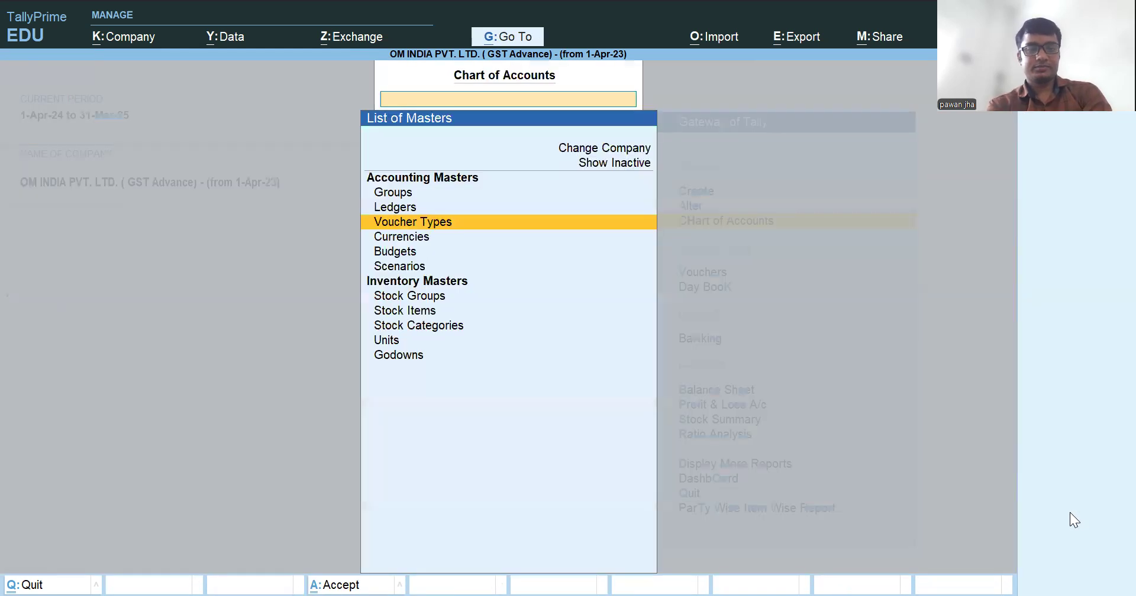
{"action": "key", "text": "v"}
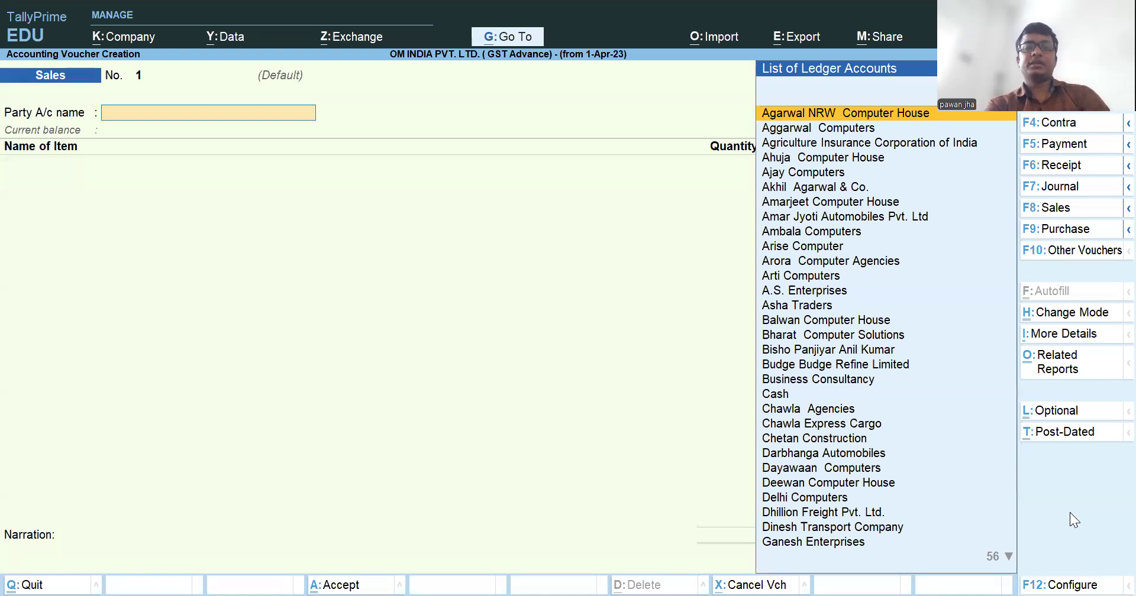
{"action": "key", "text": "Escape"}
{"action": "key", "text": "Return"}
{"action": "key", "text": "Escape"}
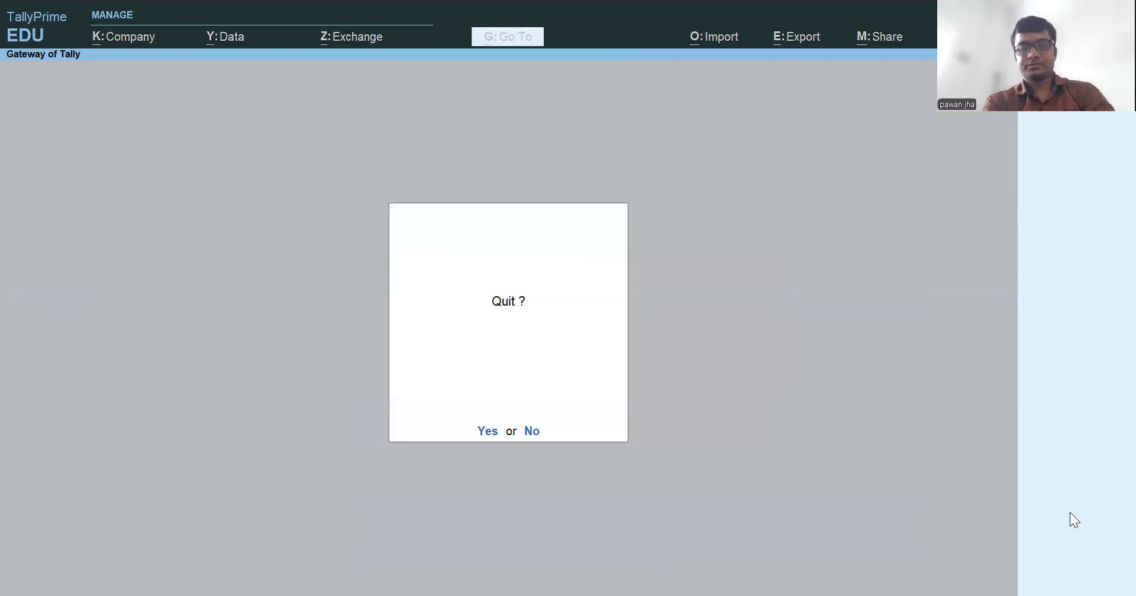
{"action": "key", "text": "Escape"}
Step: Review the DARBHANGA, Default and PATNA numbering series offered for a Sales voucher, and leave the voucher unsaved
{"action": "key", "text": "v"}
{"action": "key", "text": "F8"}
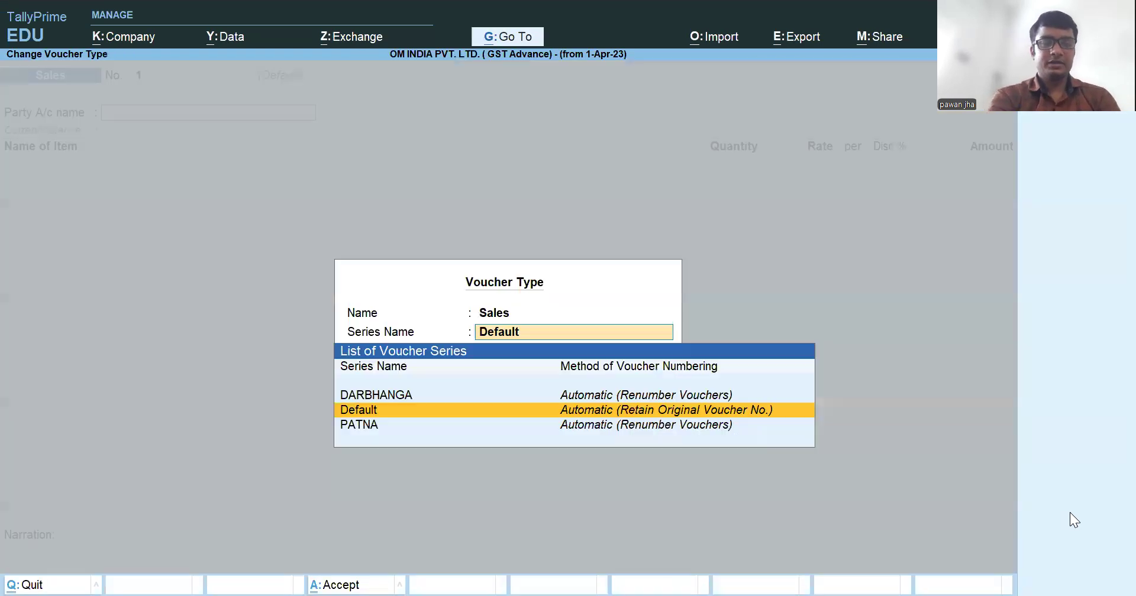
{"action": "key", "text": "Up"}
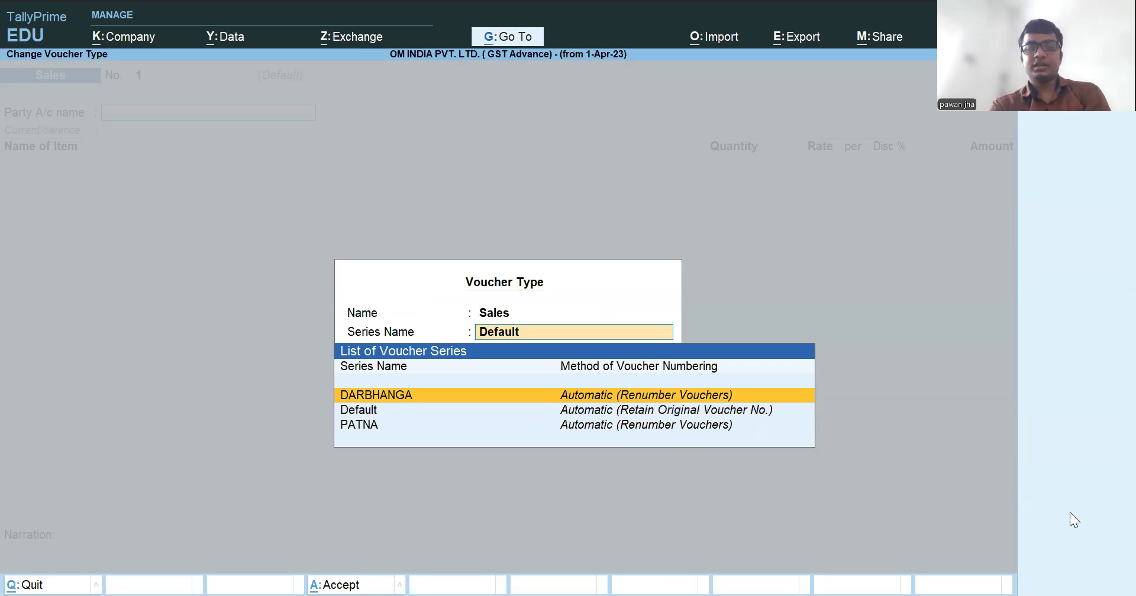
{"action": "key", "text": "Down"}
{"action": "key", "text": "Down"}
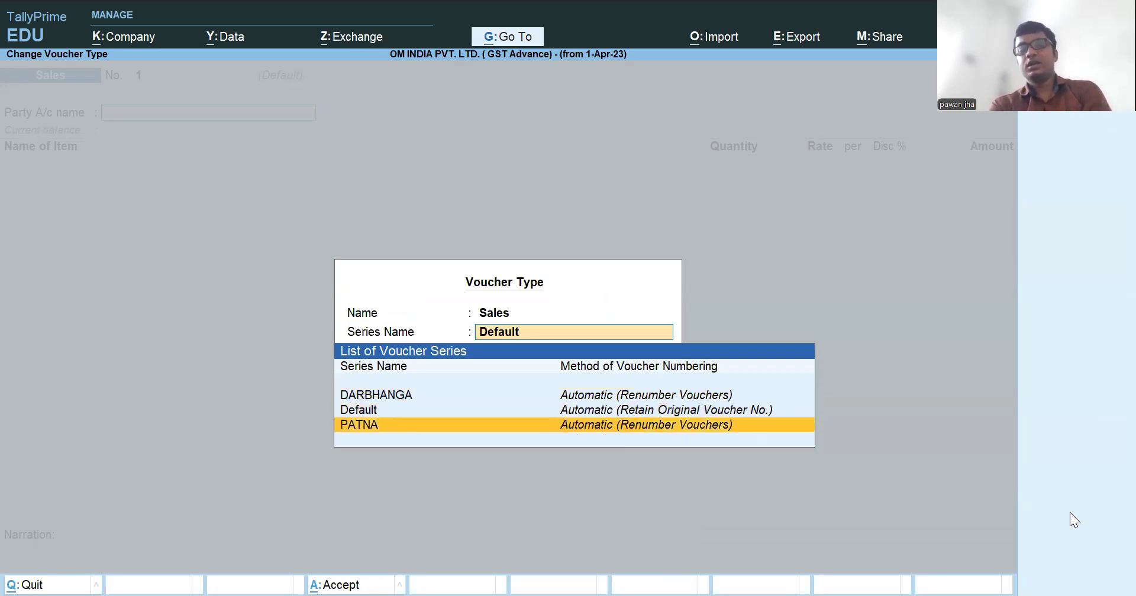
{"action": "key", "text": "Up"}
{"action": "key", "text": "Up"}
{"action": "key", "text": "Return"}
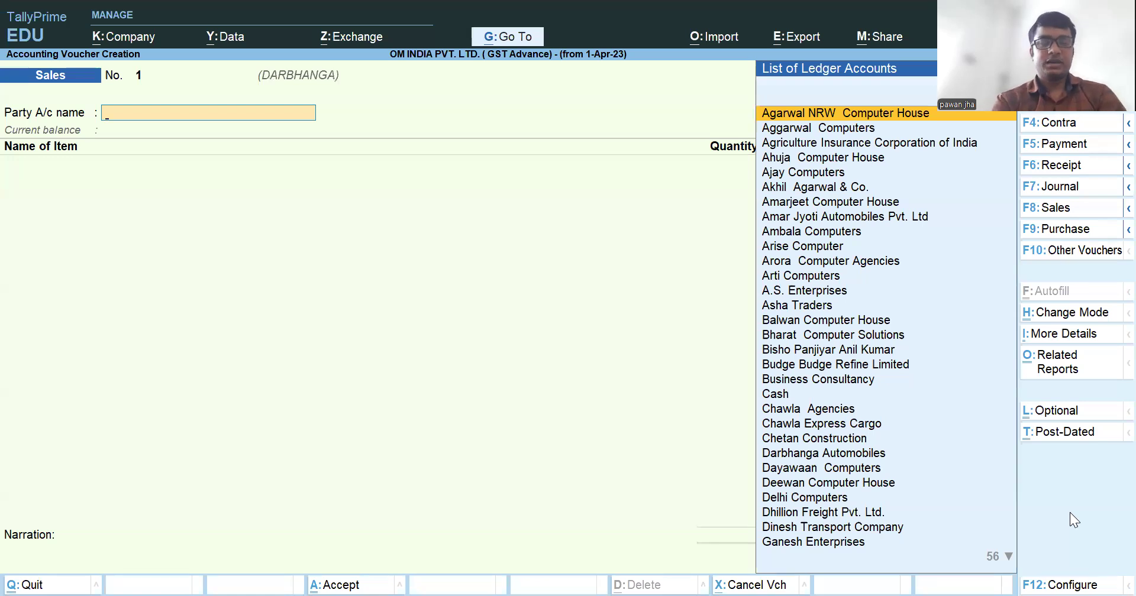
{"action": "key", "text": "Escape"}
{"action": "key", "text": "Return"}
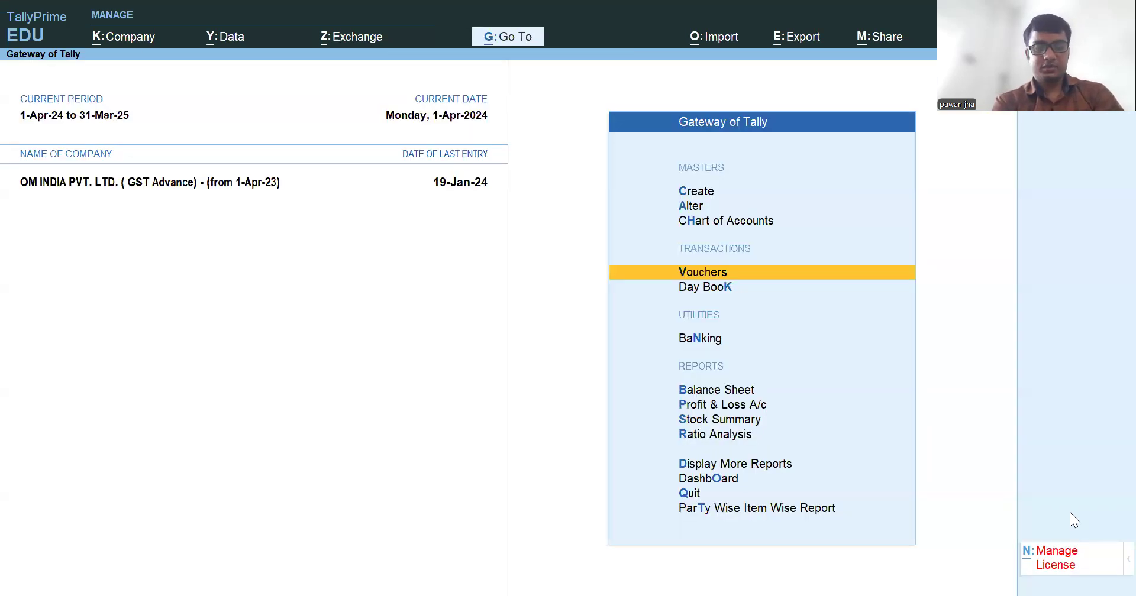
{"action": "key", "text": "Return"}
{"action": "key", "text": "Escape"}
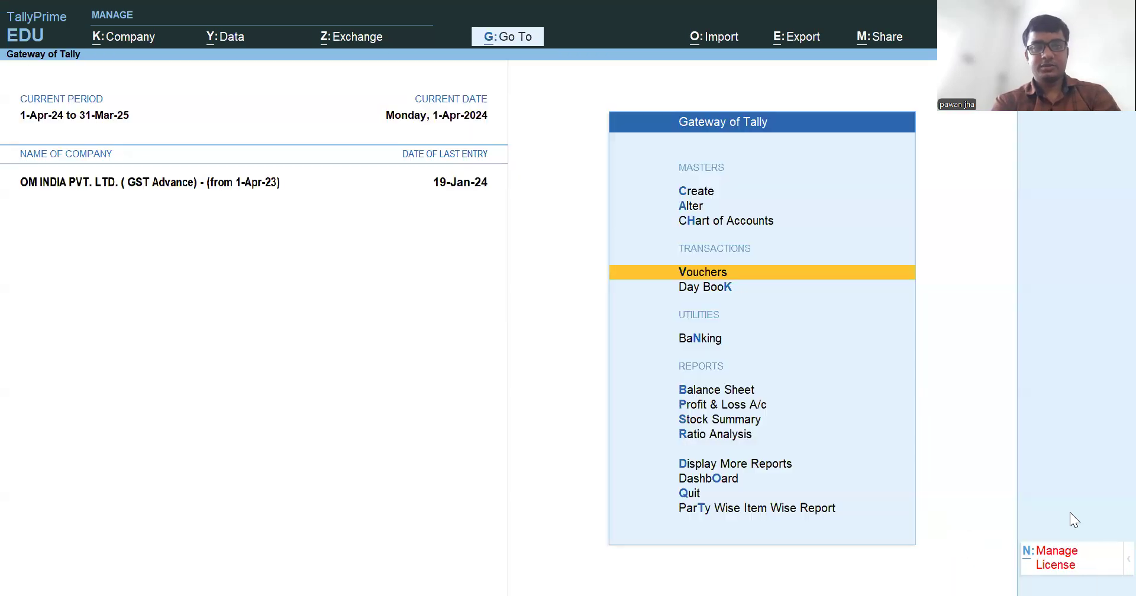
{"action": "key", "text": "Escape"}
Step: Start a Sales voucher in the DARBHANGA numbering series with Cash as the party account
{"action": "key", "text": "n"}
{"action": "key", "text": "F8"}
{"action": "key", "text": "Down"}
{"action": "key", "text": "Up"}
{"action": "key", "text": "Up"}
{"action": "key", "text": "Return"}
{"action": "type", "text": "cas"}
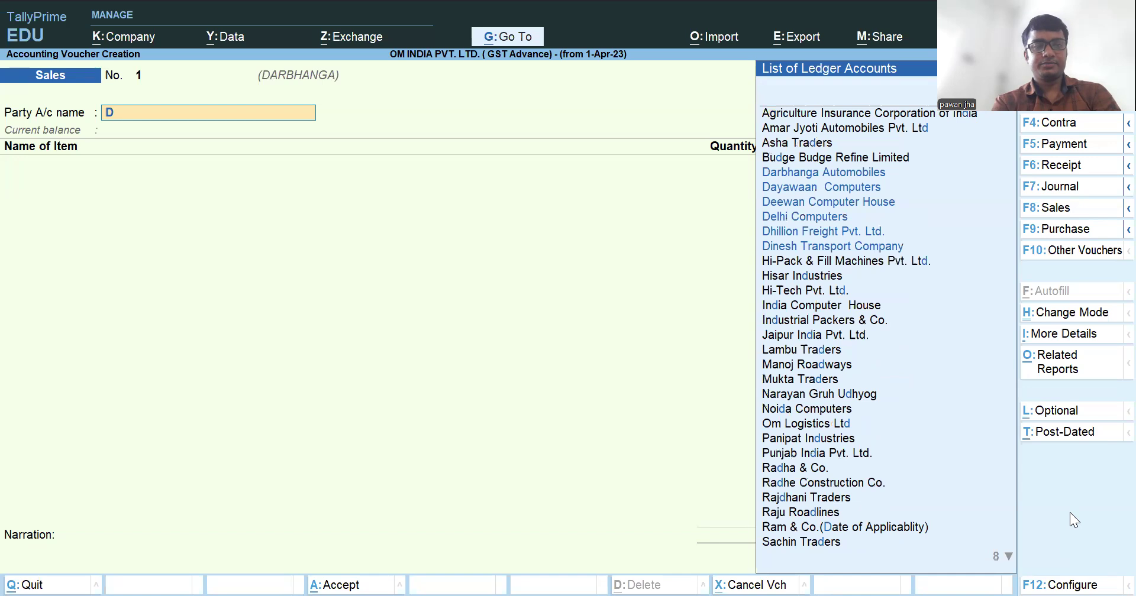
{"action": "key", "text": "Return"}
Step: Add the stock item Keyboard to the sales voucher, allocated from the Unique & Co. Location godown
{"action": "type", "text": "H"}
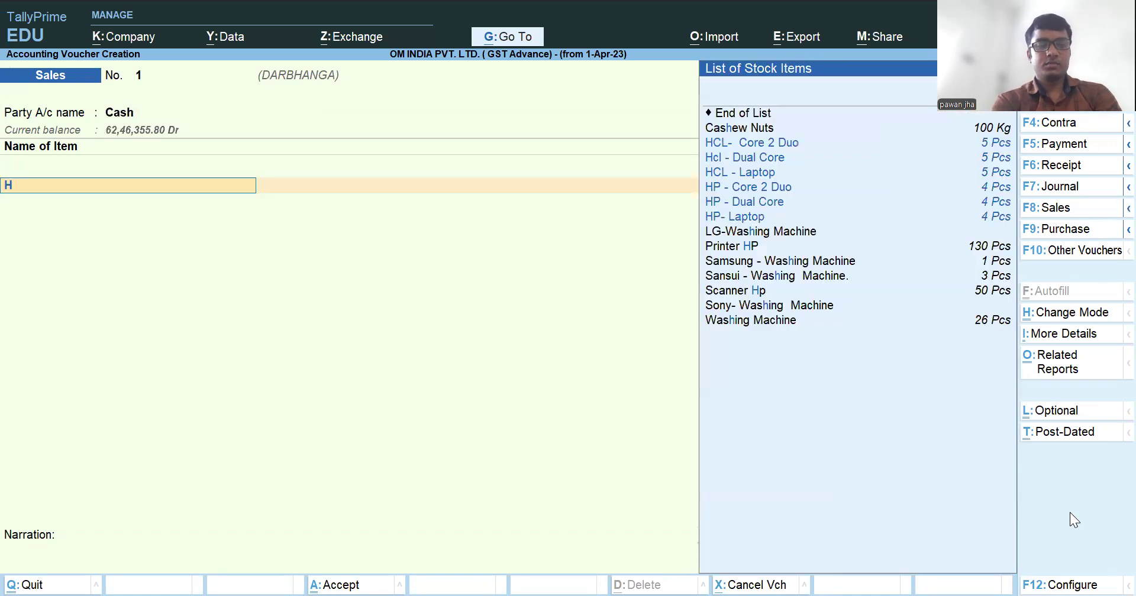
{"action": "key", "text": "BackSpace"}
{"action": "type", "text": "KEYBO"}
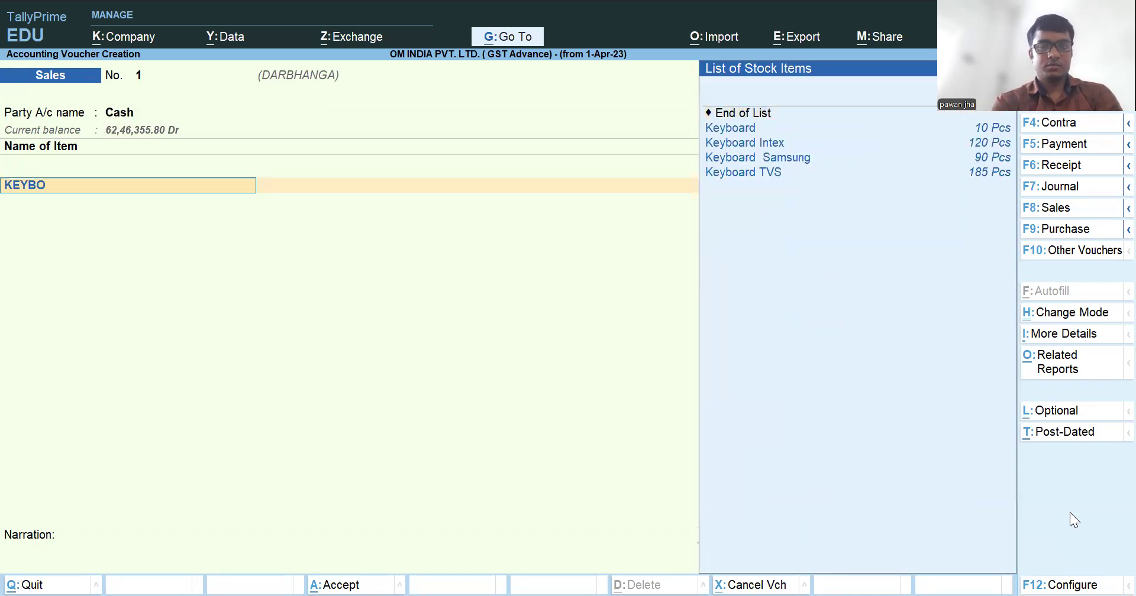
{"action": "key", "text": "Return"}
{"action": "type", "text": "2="}
{"action": "key", "text": "BackSpace"}
{"action": "key", "text": "BackSpace"}
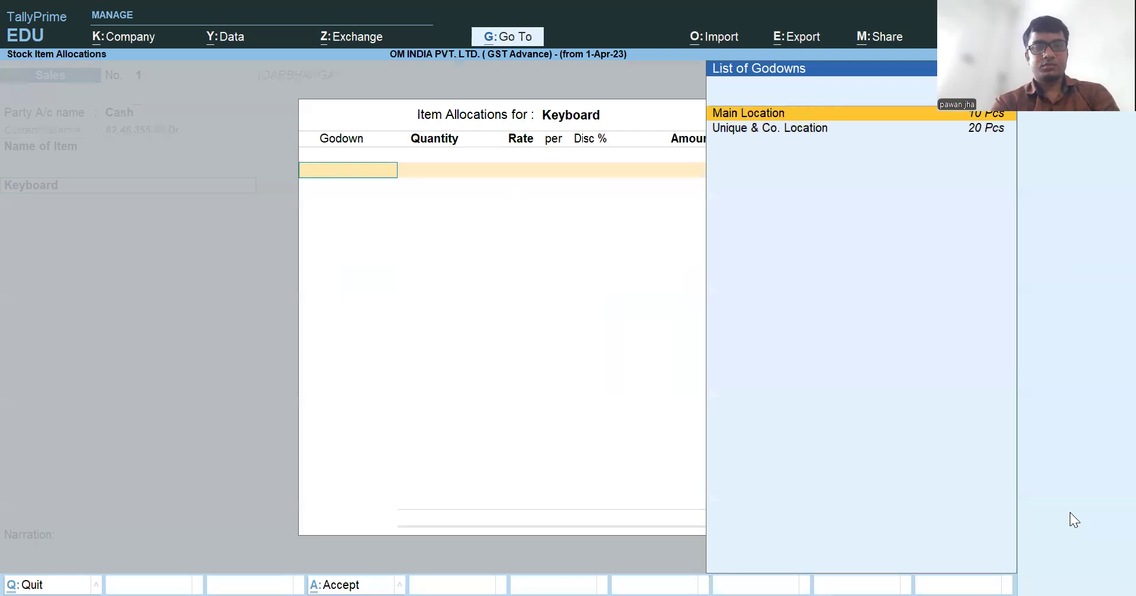
{"action": "key", "text": "Down"}
{"action": "key", "text": "Return"}
Step: Set the Keyboard quantity to 3 Pcs at a rate of 400 and post it to the Sales Taxable ledger
{"action": "type", "text": "3"}
{"action": "key", "text": "Return"}
{"action": "key", "text": "Return"}
{"action": "key", "text": "Return"}
{"action": "key", "text": "BackSpace"}
{"action": "key", "text": "BackSpace"}
{"action": "type", "text": "400"}
{"action": "key", "text": "Return"}
{"action": "key", "text": "Return"}
{"action": "key", "text": "Return"}
{"action": "key", "text": "Return"}
{"action": "key", "text": "Return"}
{"action": "key", "text": "Return"}
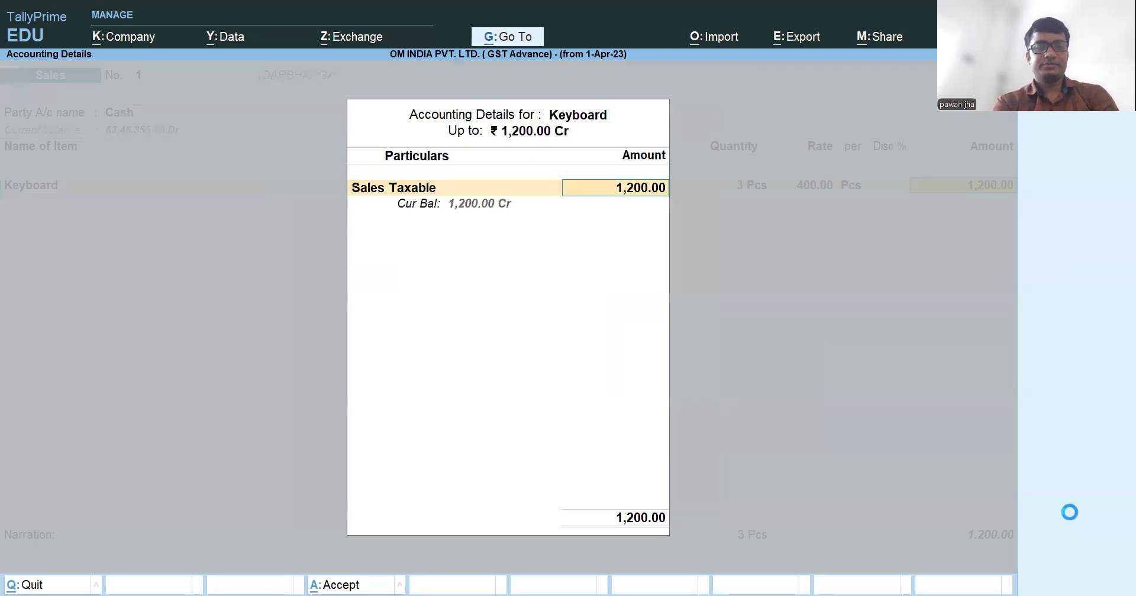
{"action": "key", "text": "Return"}
{"action": "key", "text": "Return"}
Step: Add the CGST, SGST and Round Off ledgers below the Keyboard item
{"action": "key", "text": "BackSpace"}
{"action": "type", "text": "CG"}
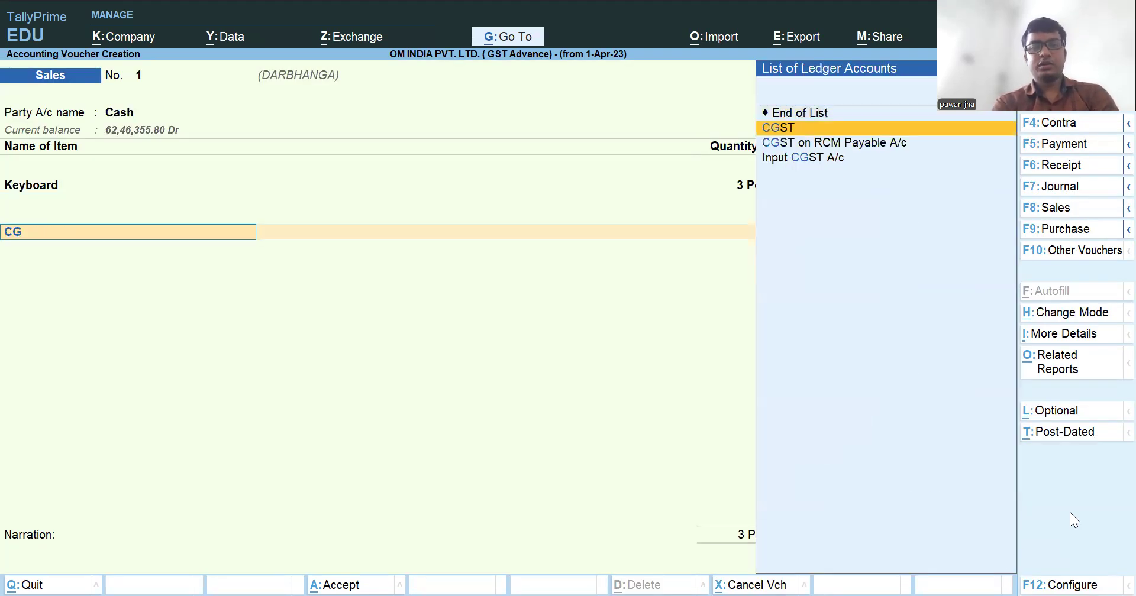
{"action": "key", "text": "Return"}
{"action": "key", "text": "Return"}
{"action": "type", "text": "SG"}
{"action": "key", "text": "Return"}
{"action": "key", "text": "Return"}
{"action": "type", "text": "ROU"}
{"action": "key", "text": "Return"}
{"action": "key", "text": "Return"}
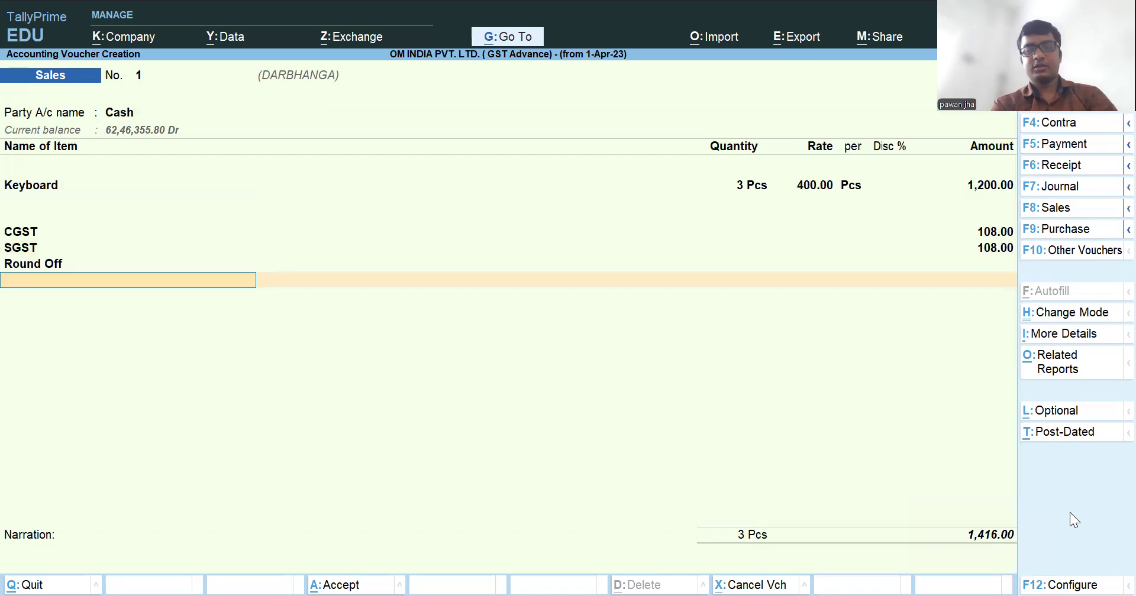
Step: Save the DARBHANGA sales voucher and start one in the PATNA numbering series with Cash as the party account
{"action": "key", "text": "Return"}
{"action": "key", "text": "Return"}
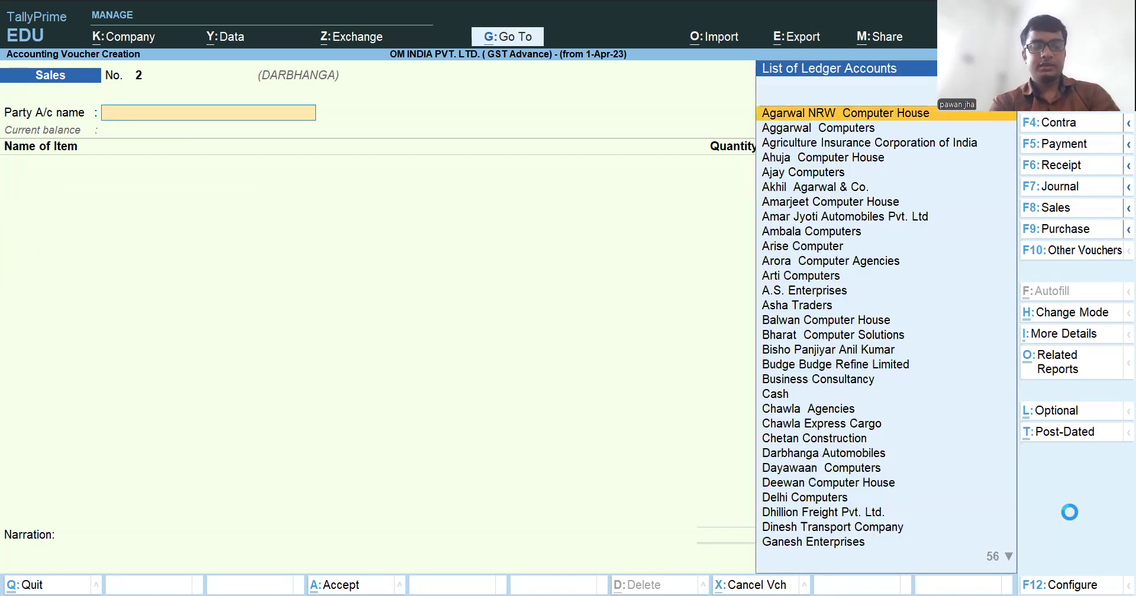
{"action": "key", "text": "F8"}
{"action": "key", "text": "Down"}
{"action": "key", "text": "Down"}
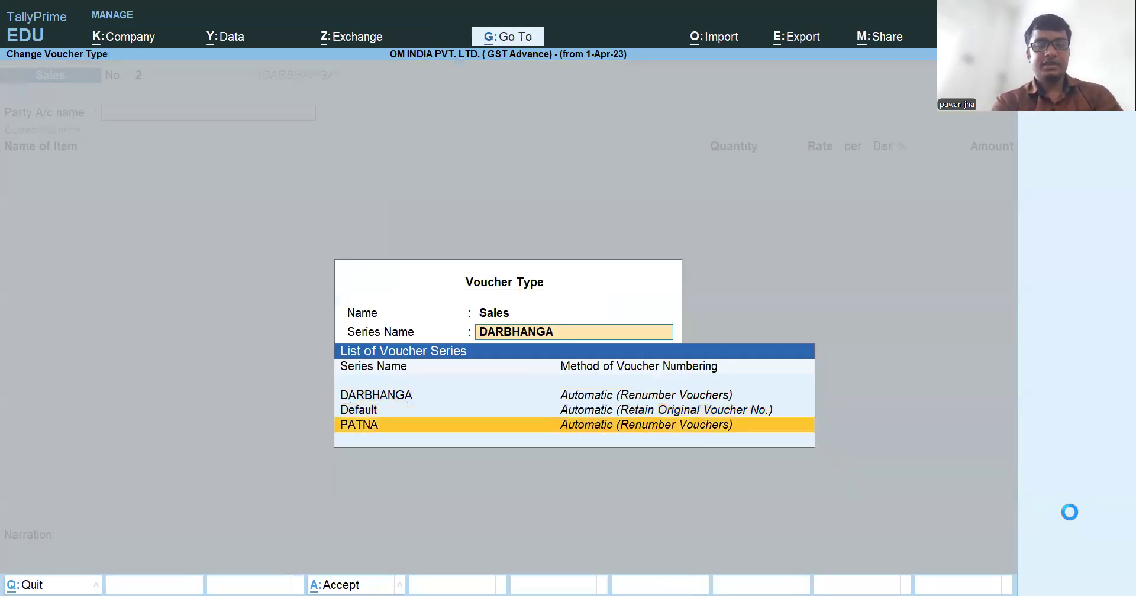
{"action": "key", "text": "Return"}
{"action": "type", "text": "cas"}
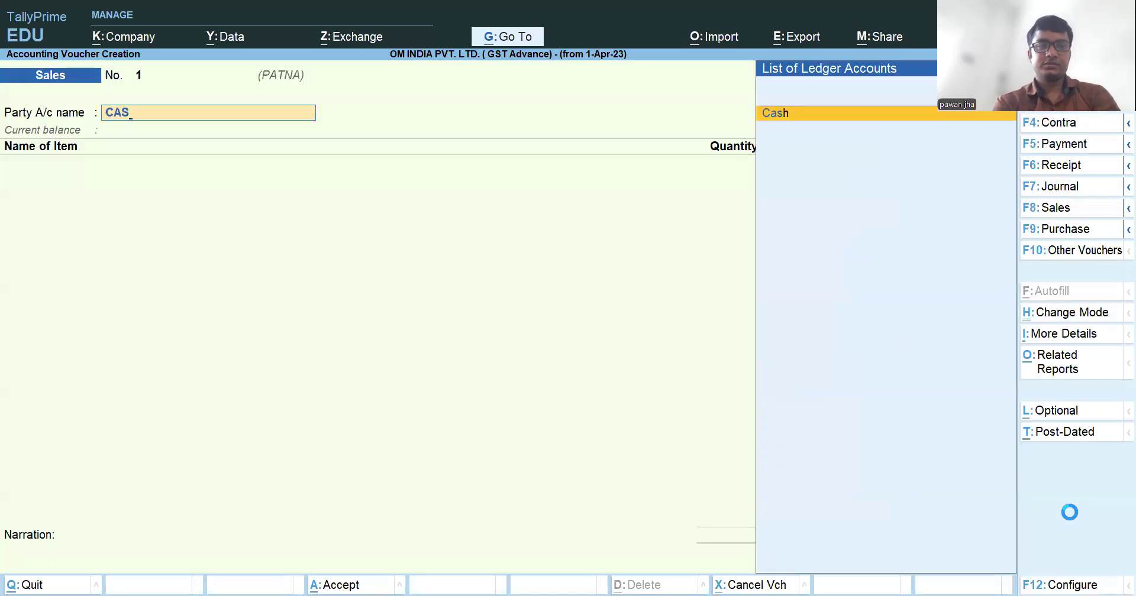
{"action": "key", "text": "Return"}
Step: Add the stock item Desktop Computers Core _i5 to the PATNA voucher, allocated from the Unique & Co. Location godown
{"action": "type", "text": "E"}
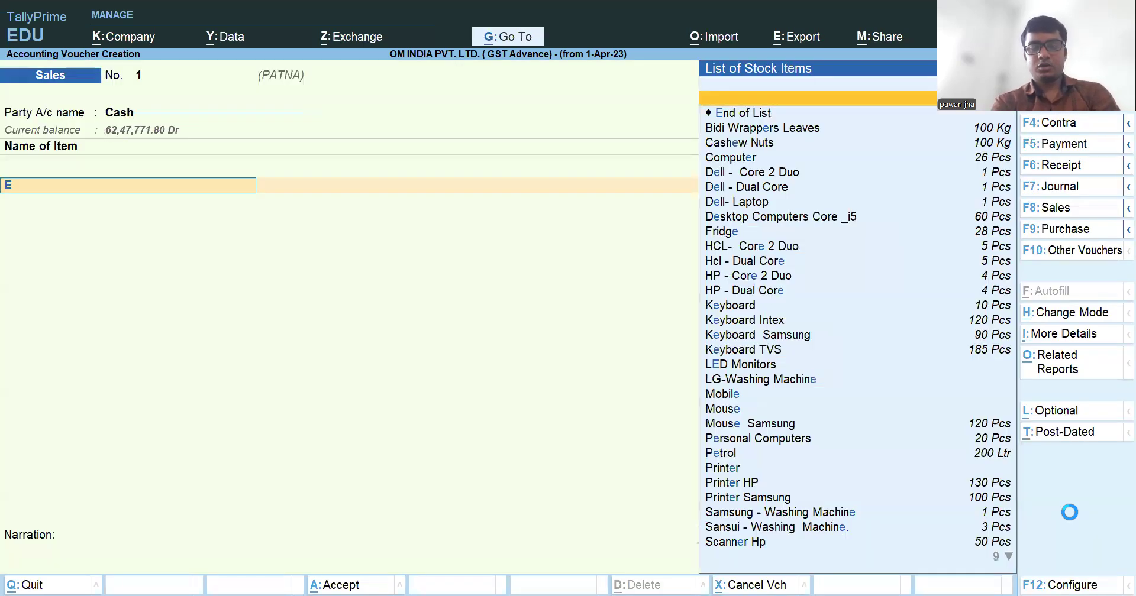
{"action": "key", "text": "Up"}
{"action": "key", "text": "Return"}
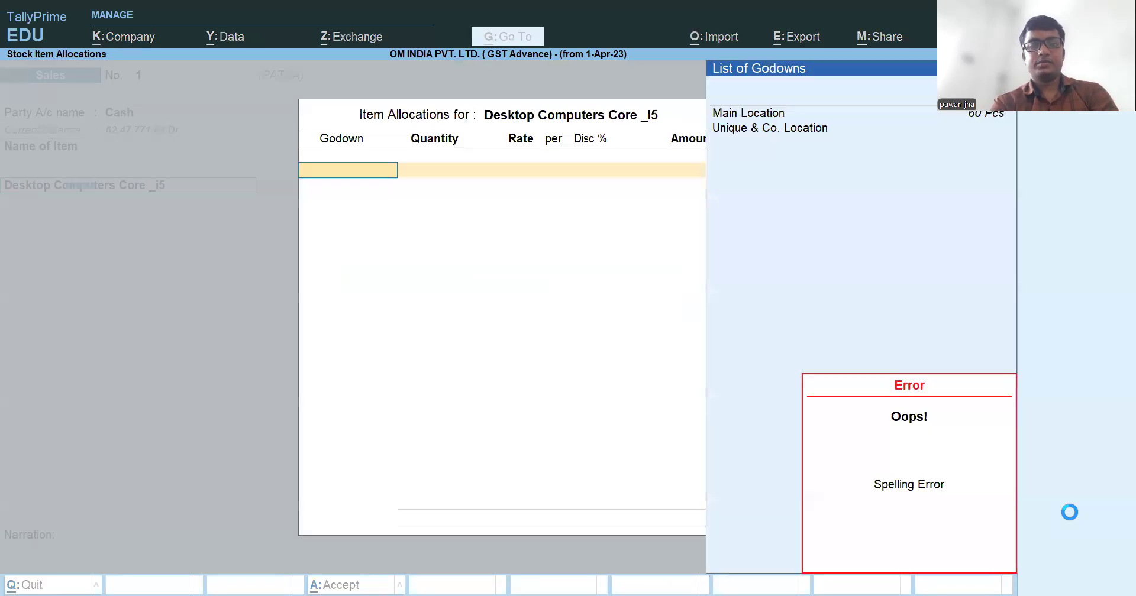
{"action": "key", "text": "Down"}
{"action": "key", "text": "Return"}
Step: Set the Desktop Computers Core _i5 quantity to 5 Pcs at a rate of 8,000
{"action": "type", "text": "5"}
{"action": "key", "text": "Return"}
{"action": "key", "text": "Return"}
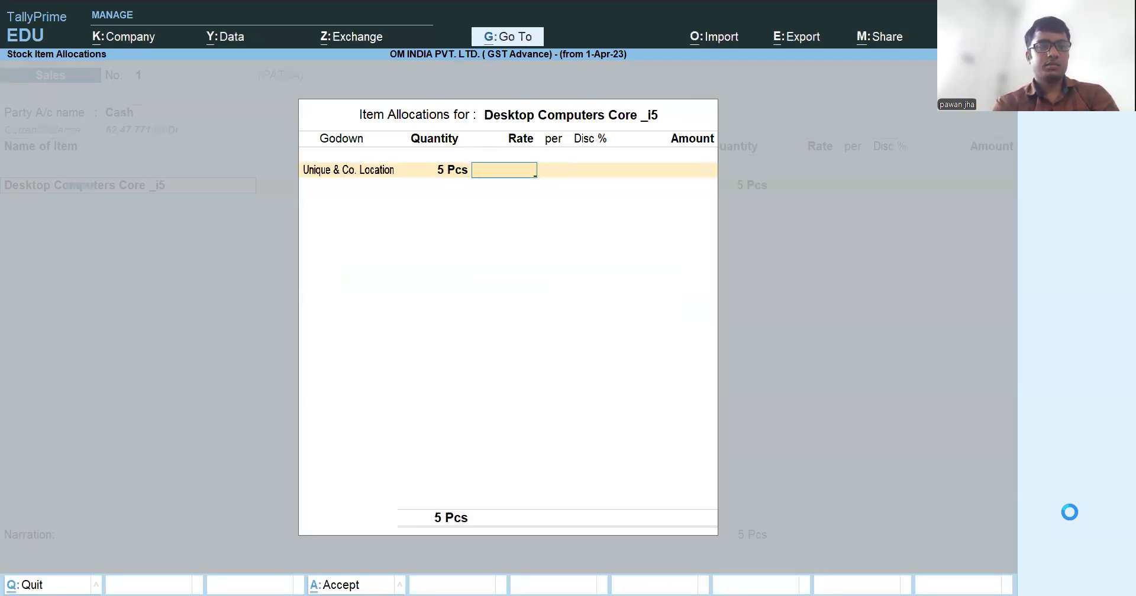
{"action": "type", "text": "8,00"}
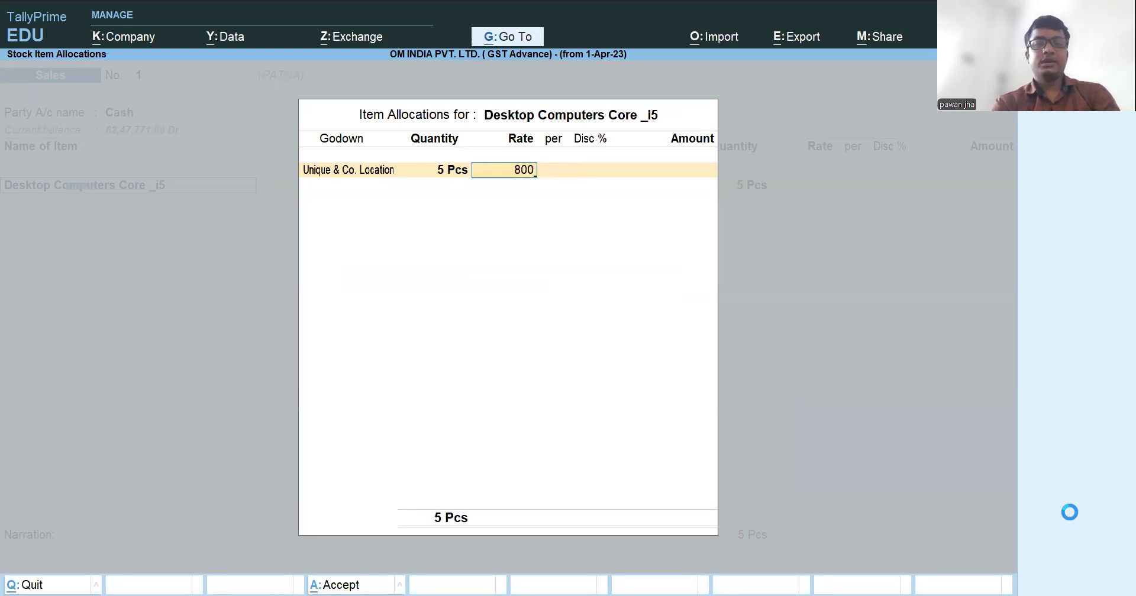
{"action": "type", "text": "0"}
{"action": "key", "text": "Return"}
{"action": "key", "text": "Return"}
{"action": "key", "text": "Return"}
{"action": "key", "text": "Return"}
{"action": "key", "text": "Return"}
Step: Post the Desktop Computers Core _i5 amount to the Sales Taxable ledger and finish the item list
{"action": "key", "text": "BackSpace"}
{"action": "key", "text": "Return"}
{"action": "type", "text": "SALES"}
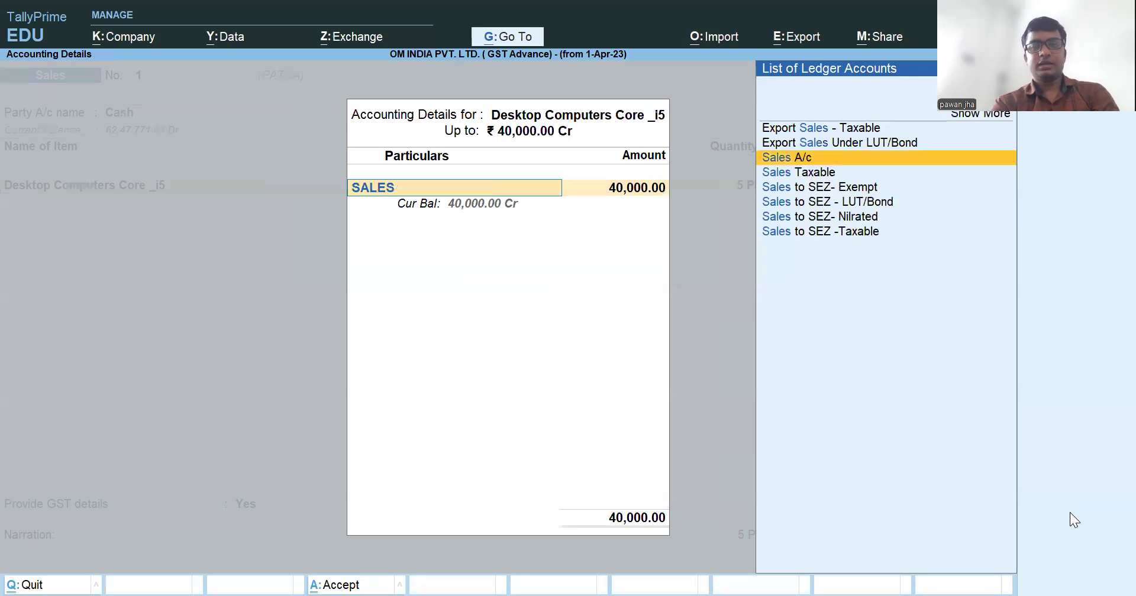
{"action": "key", "text": "Down"}
{"action": "key", "text": "Return"}
{"action": "key", "text": "Return"}
{"action": "key", "text": "Return"}
{"action": "key", "text": "Return"}
Step: Add the CGST, SGST and Round Off ledgers to the PATNA voucher and save it
{"action": "type", "text": "CG"}
{"action": "key", "text": "Down"}
{"action": "key", "text": "Return"}
{"action": "key", "text": "Return"}
{"action": "type", "text": "SG"}
{"action": "key", "text": "Down"}
{"action": "key", "text": "Return"}
{"action": "key", "text": "Return"}
{"action": "type", "text": "ROU"}
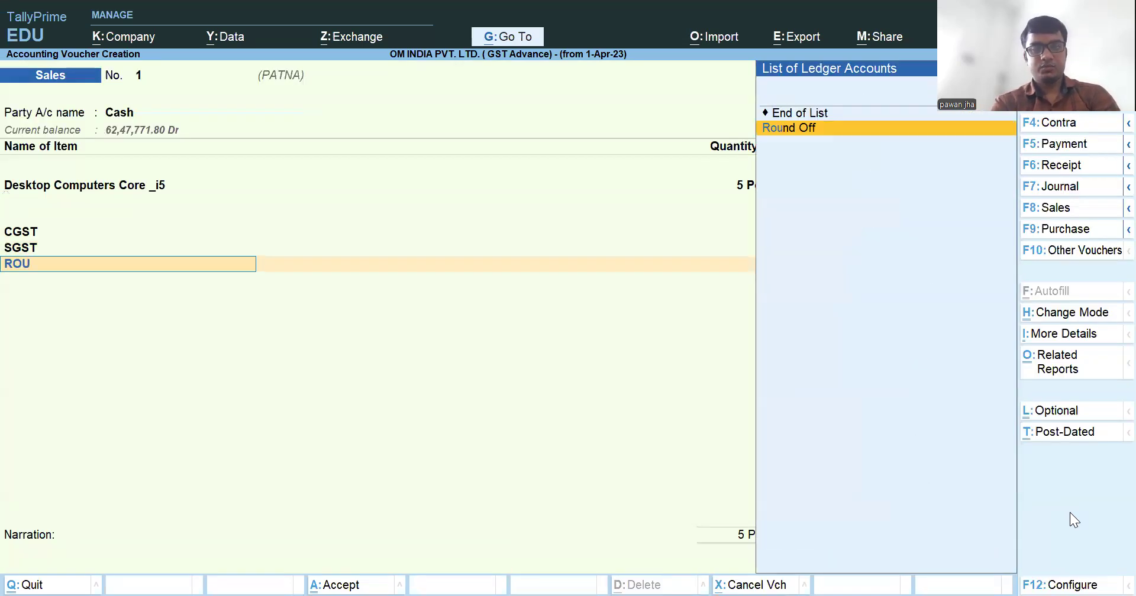
{"action": "key", "text": "Return"}
{"action": "key", "text": "Return"}
{"action": "key", "text": "Return"}
{"action": "key", "text": "Return"}
Step: Leave voucher entry and open the list of all sales vouchers from the Sales Register
{"action": "key", "text": "Escape"}
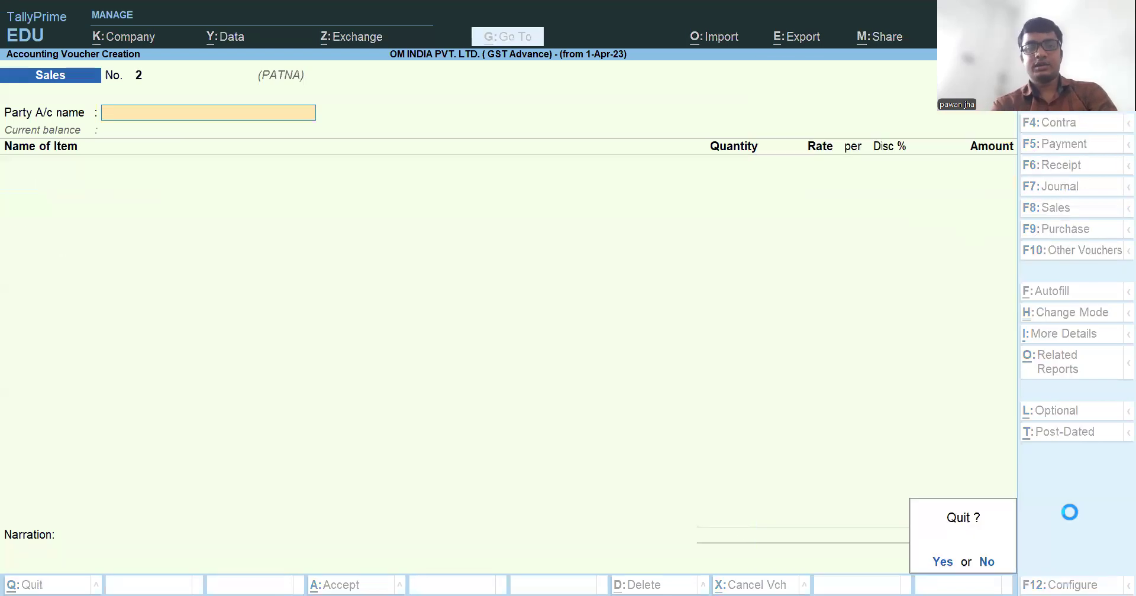
{"action": "key", "text": "Return"}
{"action": "key", "text": "Escape"}
{"action": "key", "text": "Escape"}
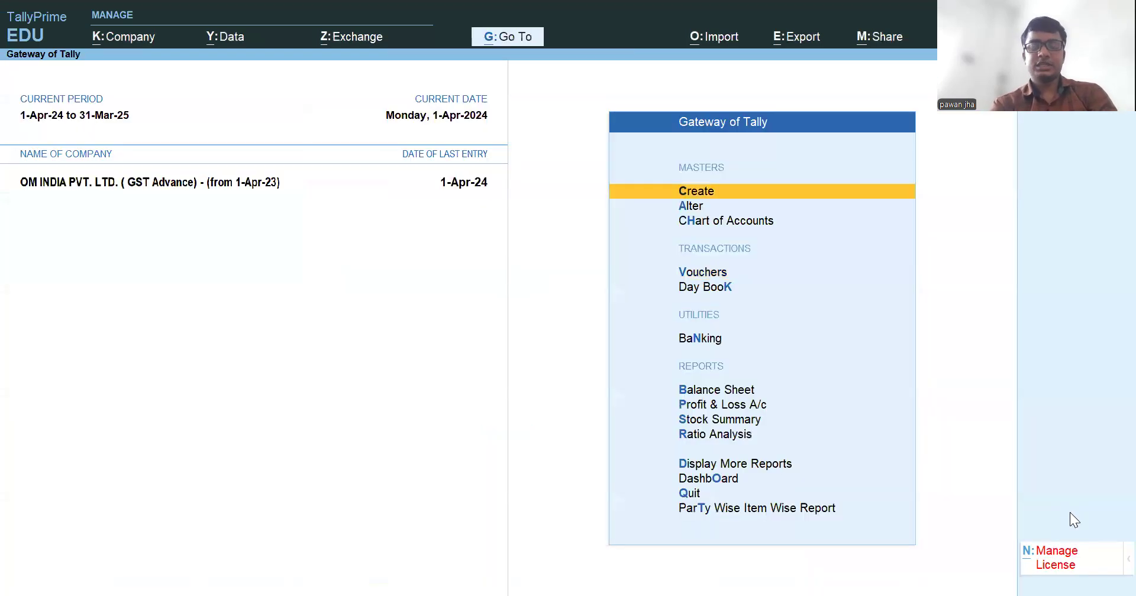
{"action": "key", "text": "d"}
{"action": "key", "text": "a"}
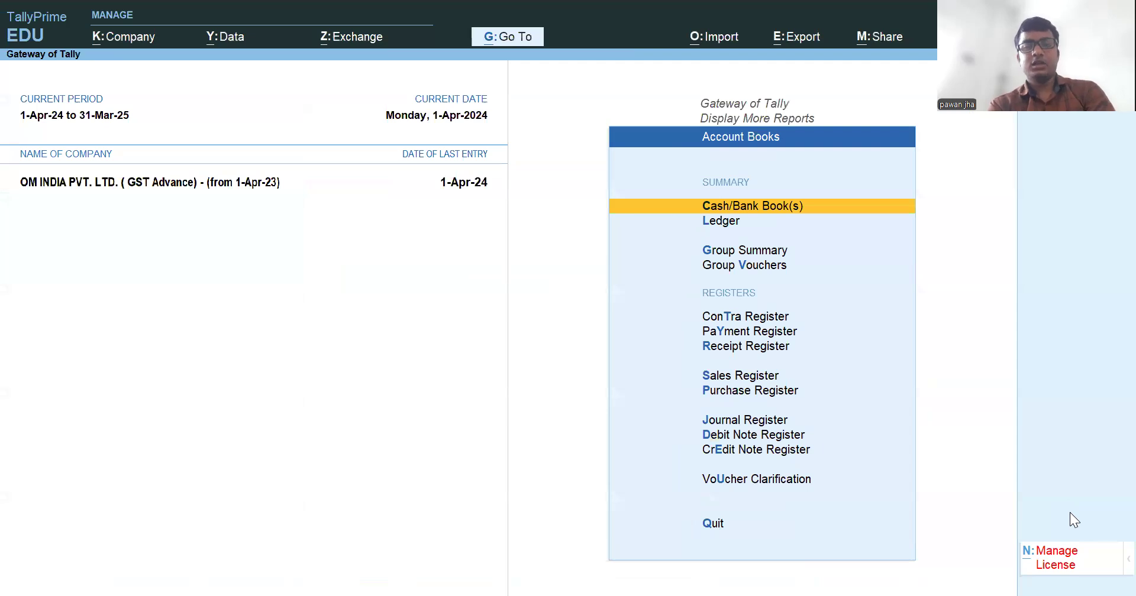
{"action": "key", "text": "s"}
{"action": "key", "text": "Down"}
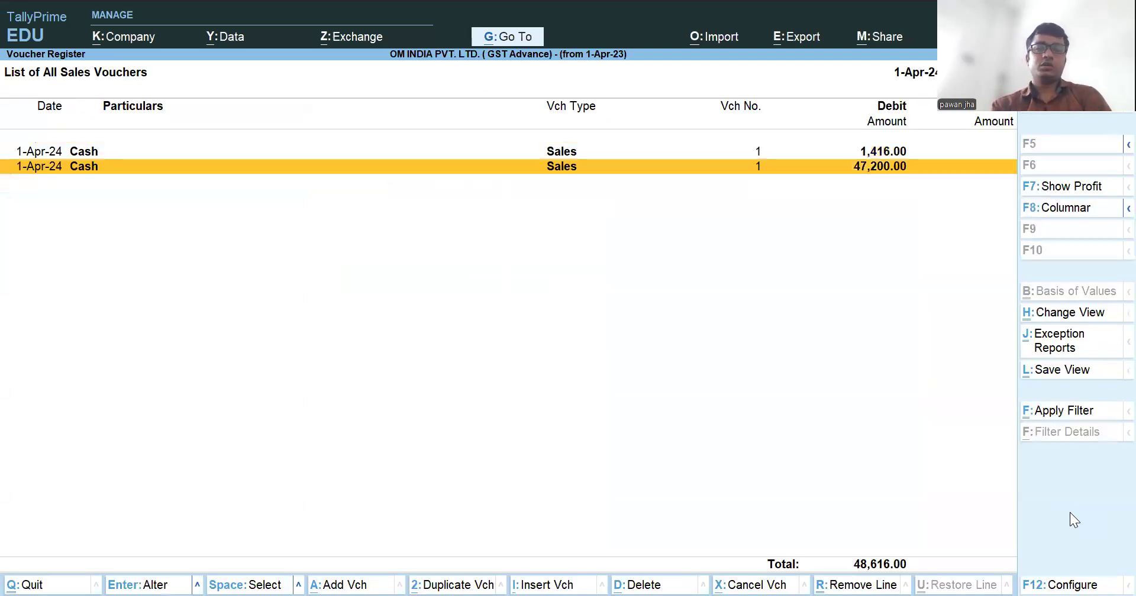
Step: Examine the numbering series on the Desktop Computers Core _i5 sales voucher and return to the Gateway of Tally
{"action": "key", "text": "Return"}
{"action": "key", "text": "Escape"}
{"action": "key", "text": "y"}
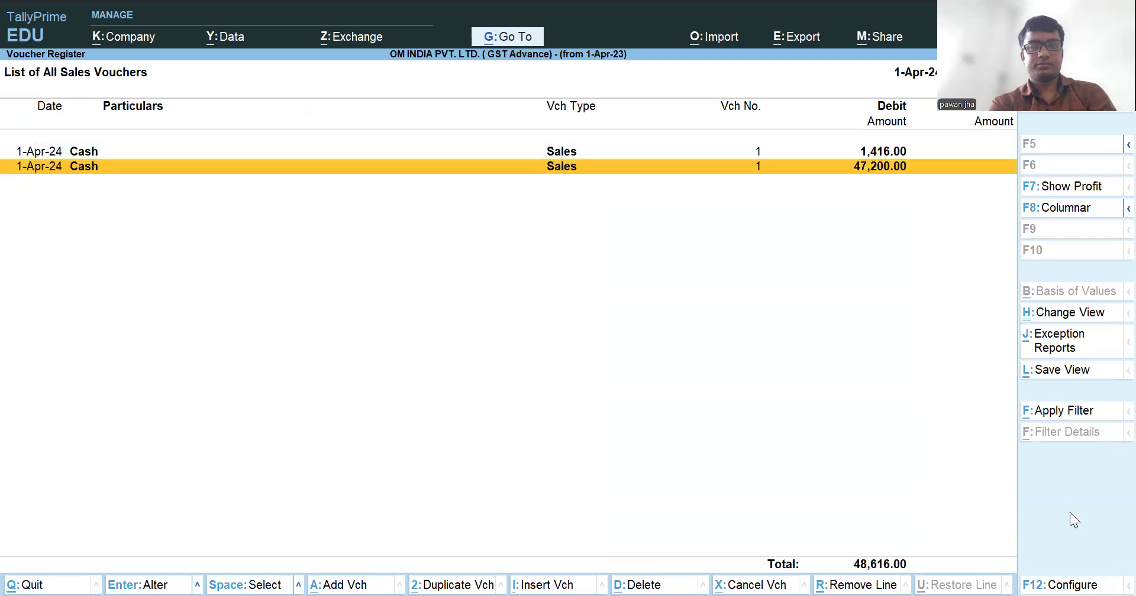
{"action": "key", "text": "Return"}
{"action": "key", "text": "Escape"}
{"action": "key", "text": "y"}
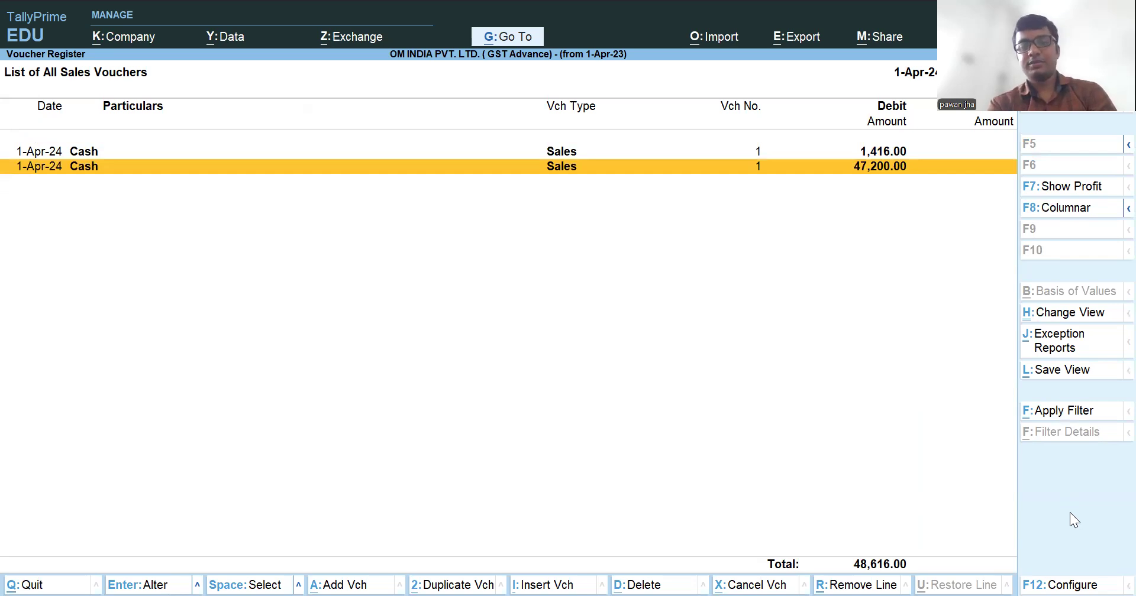
{"action": "key", "text": "Return"}
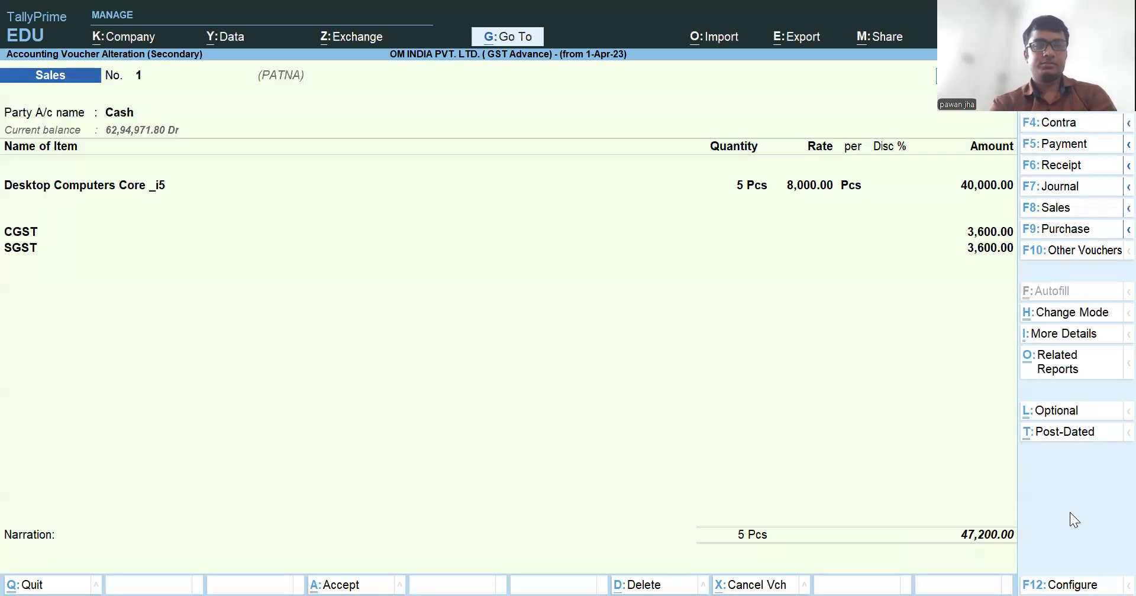
{"action": "key", "text": "Escape"}
{"action": "key", "text": "Escape"}
{"action": "key", "text": "Escape"}
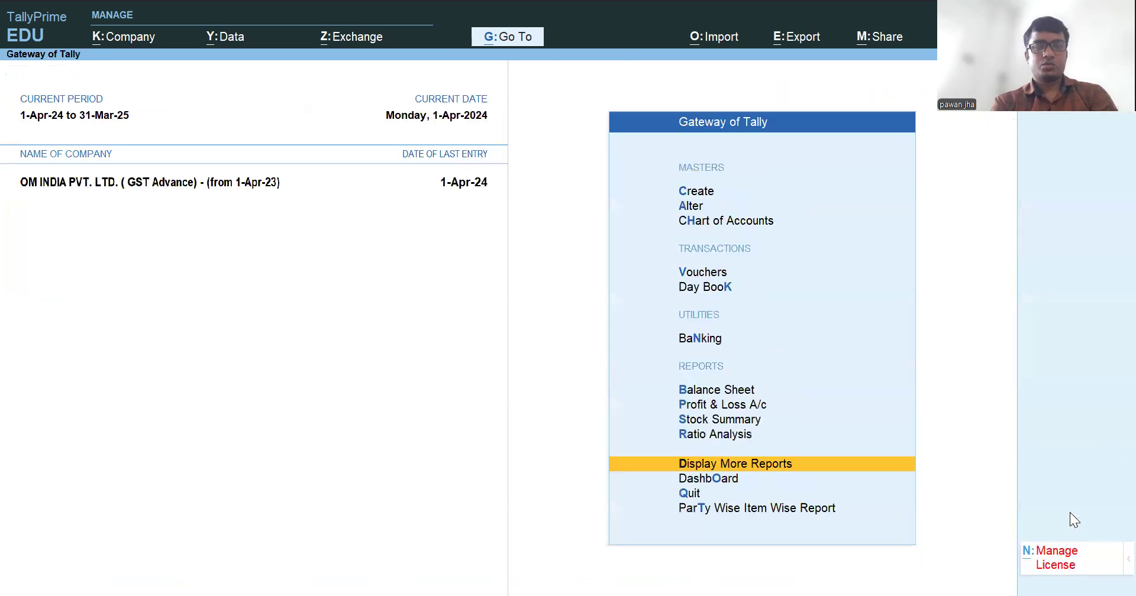
{"action": "key", "text": "Escape"}
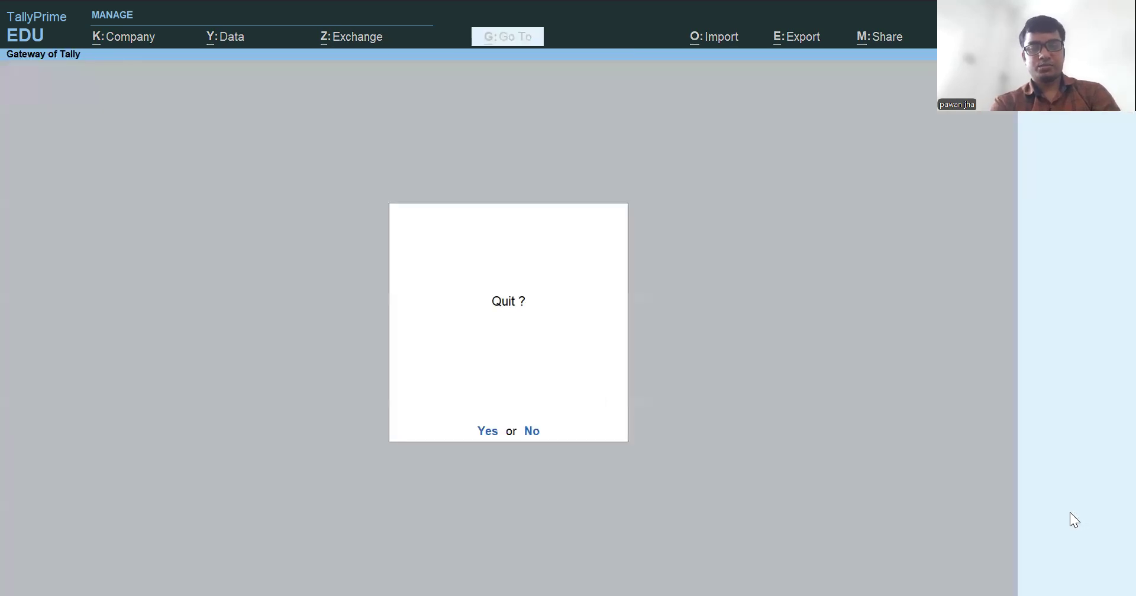
{"action": "key", "text": "Escape"}
Step: Open the Sales voucher type for alteration
{"action": "key", "text": "Down"}
{"action": "key", "text": "Down"}
{"action": "key", "text": "Return"}
{"action": "key", "text": "Up"}
{"action": "key", "text": "Escape"}
{"action": "key", "text": "Up"}
{"action": "key", "text": "Return"}
{"action": "key", "text": "Down"}
{"action": "key", "text": "Down"}
{"action": "key", "text": "Return"}
{"action": "type", "text": "SALES"}
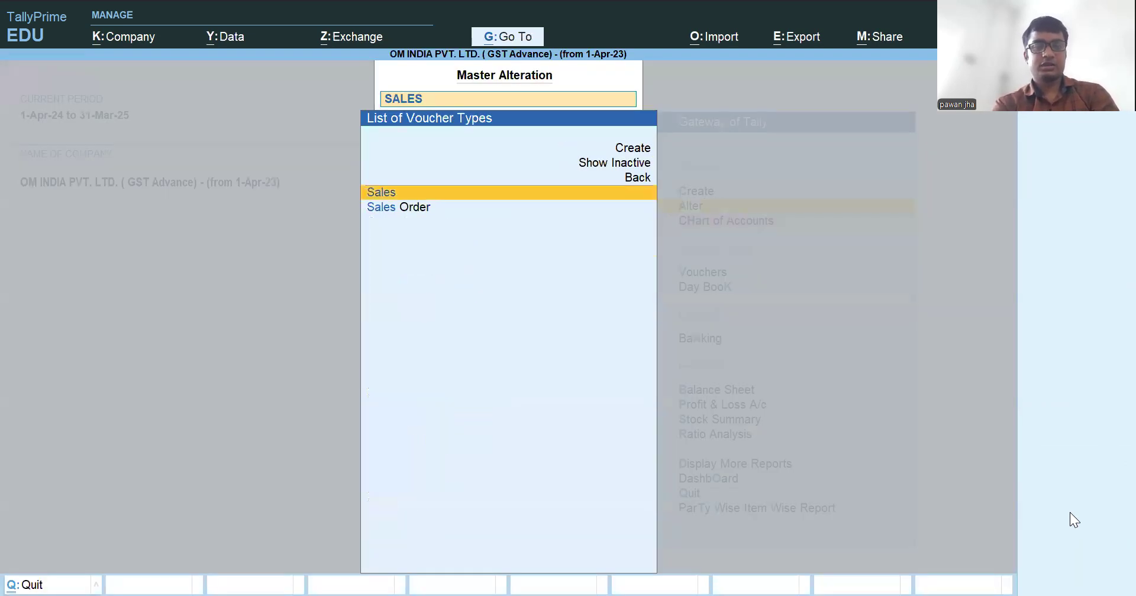
{"action": "key", "text": "Return"}
Step: Set Define multiple numbering series for vouchers to Yes for the Sales voucher type
{"action": "key", "text": "Return"}
{"action": "key", "text": "Return"}
{"action": "key", "text": "Return"}
{"action": "key", "text": "Return"}
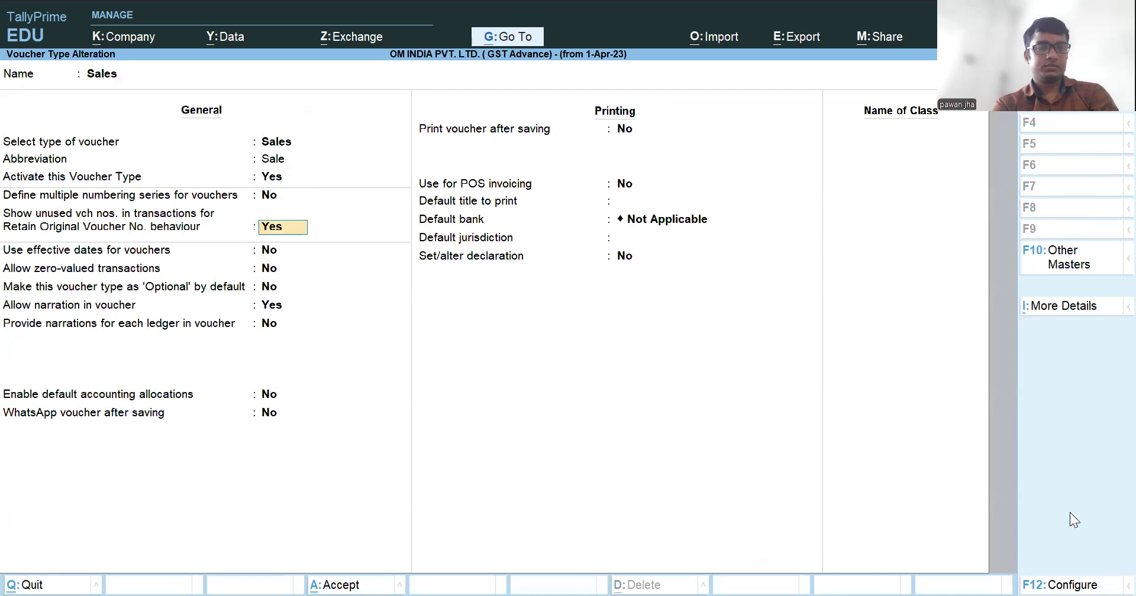
{"action": "type", "text": "N"}
{"action": "type", "text": "Y"}
{"action": "key", "text": "Return"}
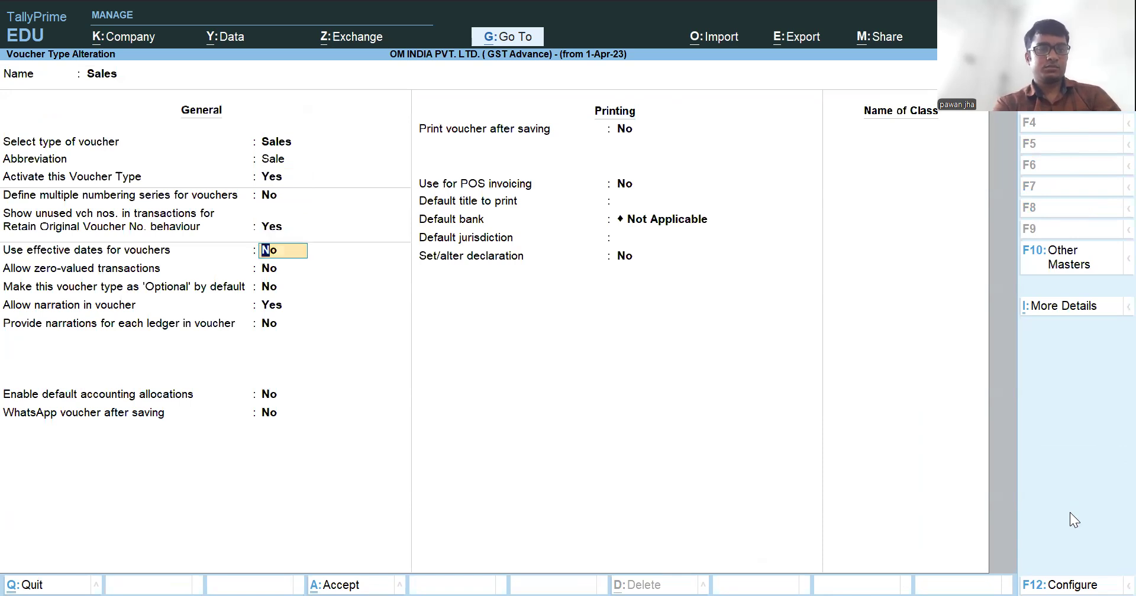
{"action": "key", "text": "Up"}
{"action": "key", "text": "Up"}
{"action": "key", "text": "Up"}
{"action": "key", "text": "Return"}
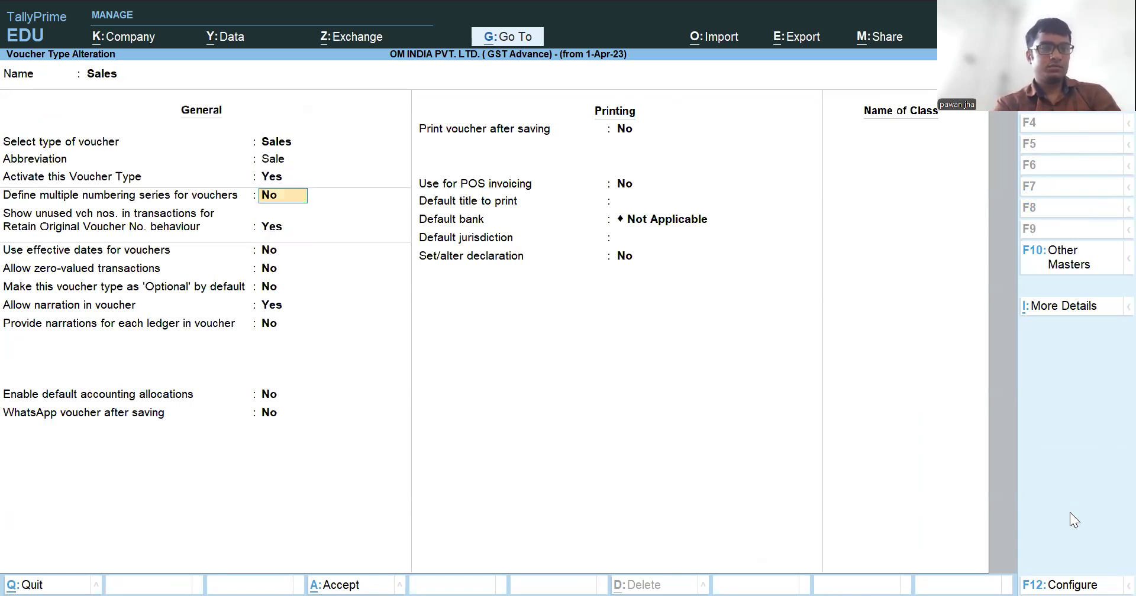
{"action": "type", "text": "Y"}
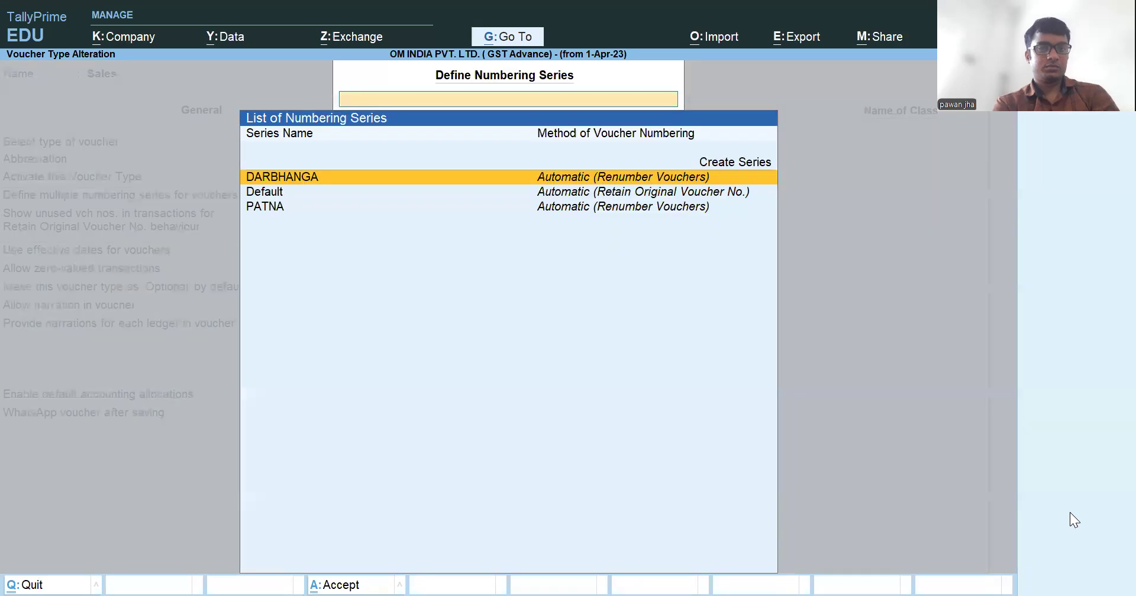
Step: Review the numbering details of the DARBHANGA series and return to the list of numbering series
{"action": "key", "text": "Return"}
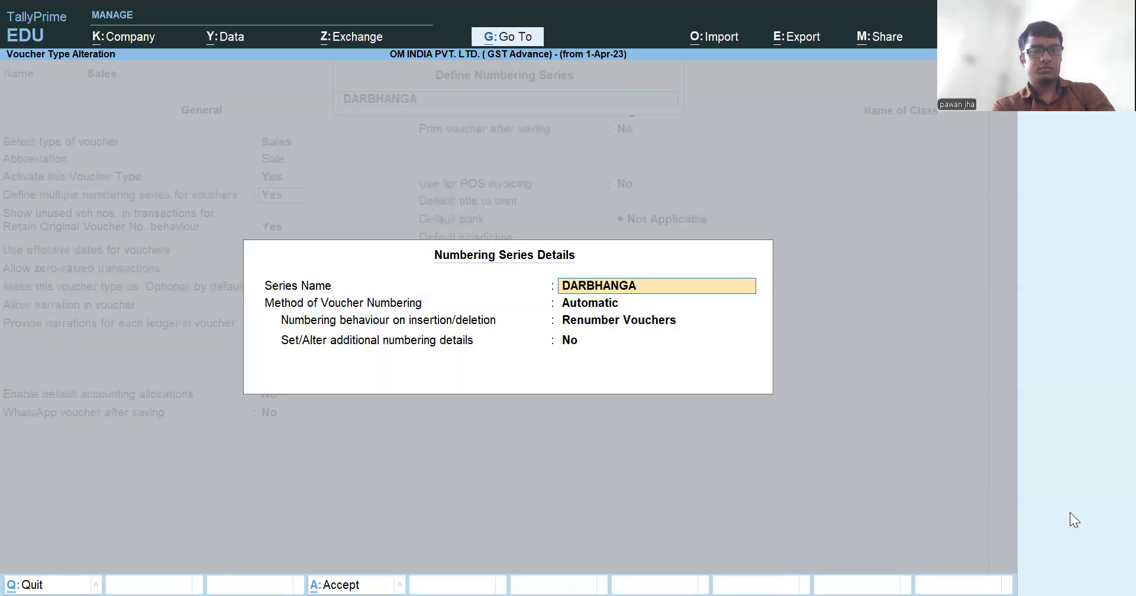
{"action": "key", "text": "Return"}
{"action": "key", "text": "Return"}
{"action": "key", "text": "Return"}
{"action": "key", "text": "Return"}
{"action": "key", "text": "Down"}
{"action": "key", "text": "Down"}
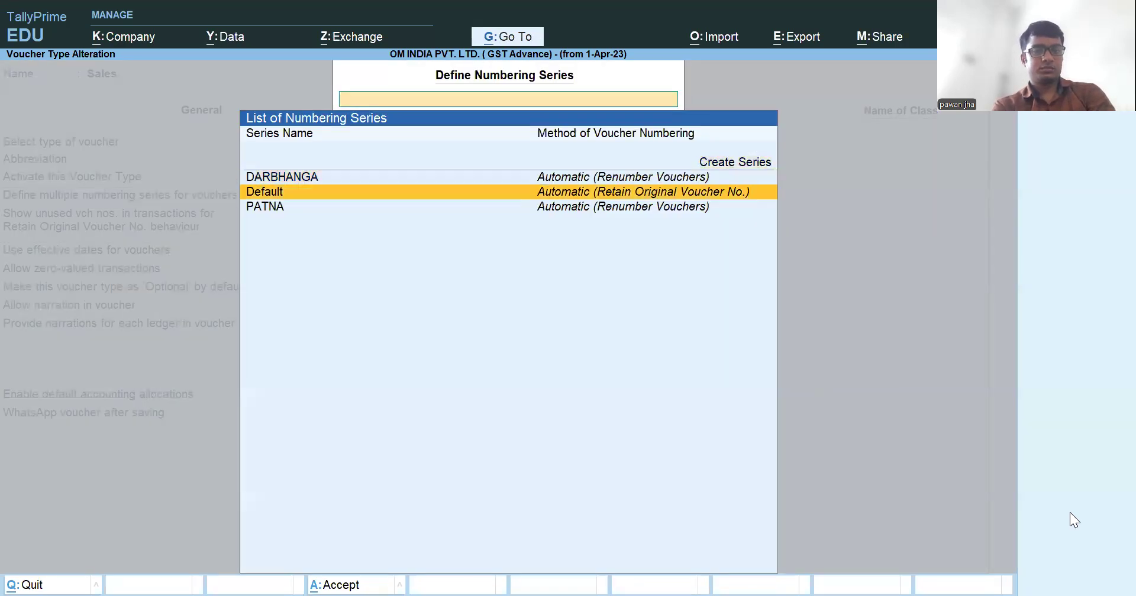
{"action": "key", "text": "Up"}
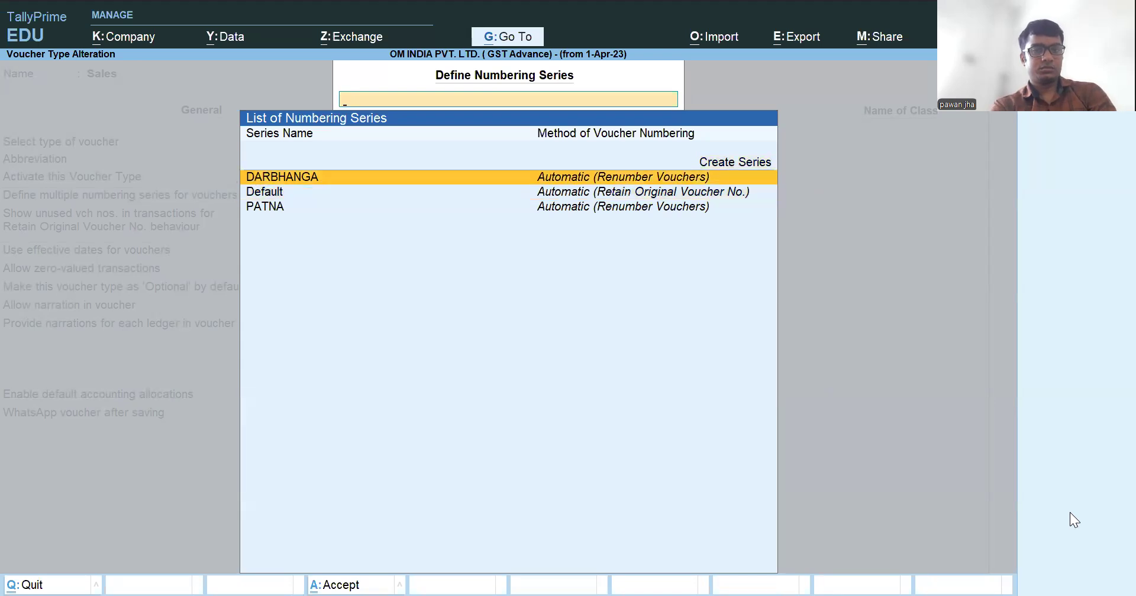
Step: Set the Default series' numbering behaviour on insertion/deletion to Renumber Vouchers, keeping the Automatic numbering method
{"action": "key", "text": "Down"}
{"action": "key", "text": "Return"}
{"action": "key", "text": "Return"}
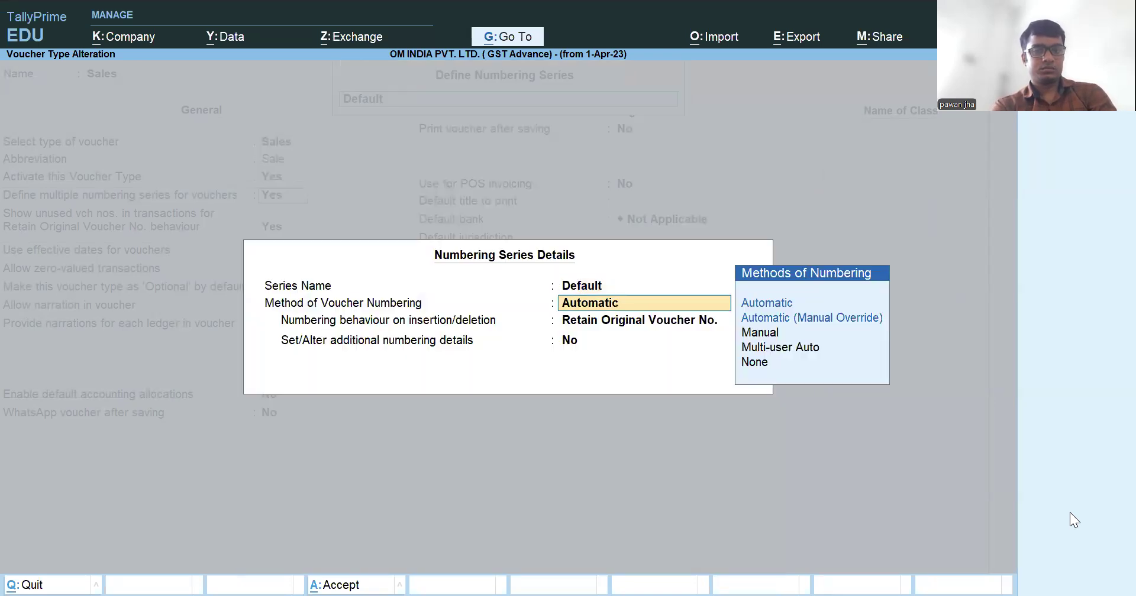
{"action": "key", "text": "Return"}
{"action": "key", "text": "Up"}
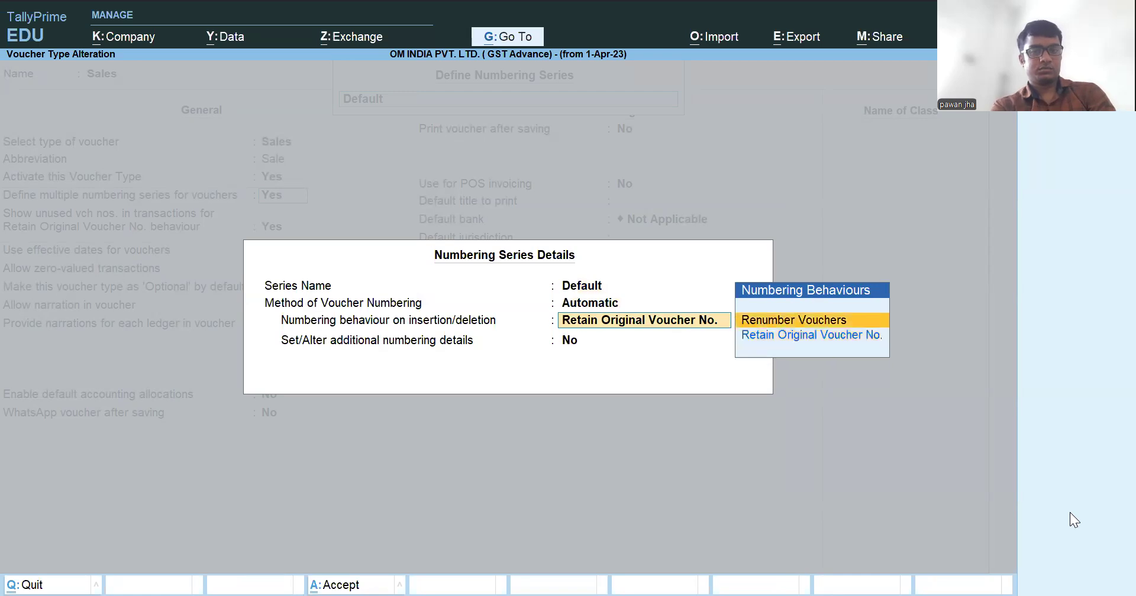
{"action": "key", "text": "Return"}
{"action": "key", "text": "Return"}
Step: Save the Sales voucher type, accept updating the numbers of existing vouchers, and return to the Gateway of Tally
{"action": "key", "text": "Down"}
{"action": "key", "text": "Down"}
{"action": "key", "text": "ctrl+a"}
{"action": "key", "text": "ctrl+a"}
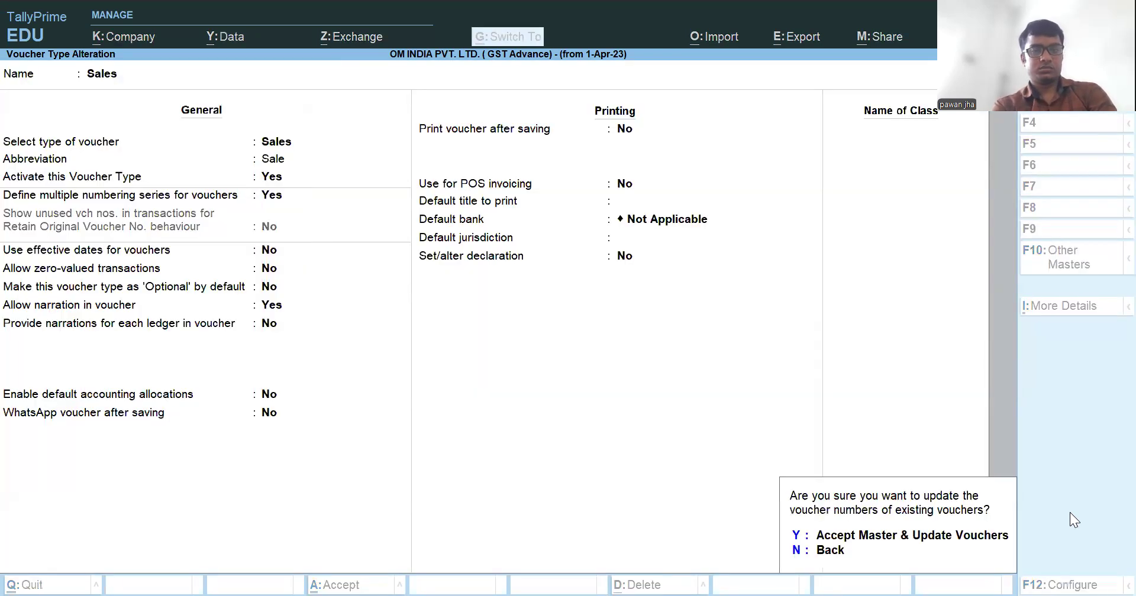
{"action": "key", "text": "y"}
{"action": "key", "text": "Escape"}
{"action": "key", "text": "Escape"}
{"action": "key", "text": "Escape"}
Step: Open the Sales Register's voucher list again and select the first Cash sales voucher
{"action": "key", "text": "d"}
{"action": "key", "text": "a"}
{"action": "key", "text": "s"}
{"action": "key", "text": "Return"}
{"action": "key", "text": "Down"}
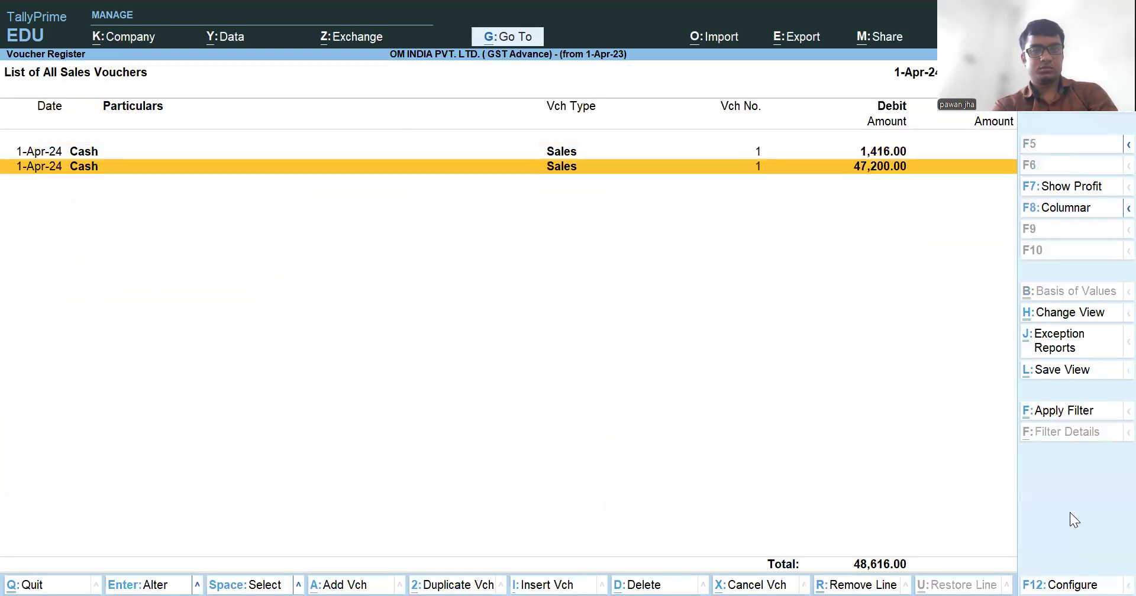
{"action": "key", "text": "Up"}
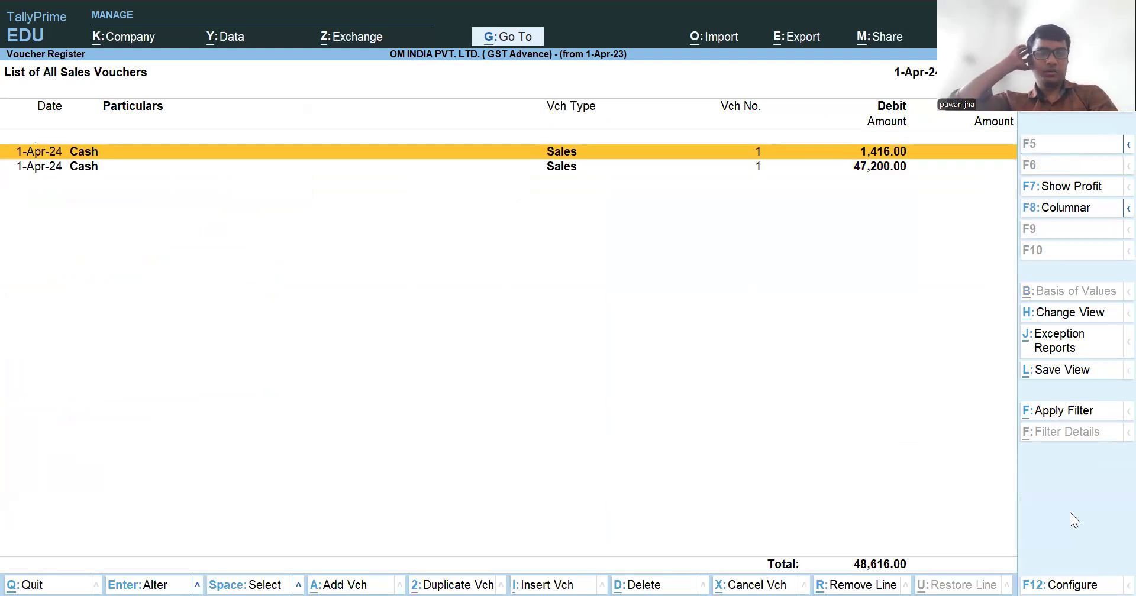
Step: Check the numbering details of both Cash sales vouchers in the list
{"action": "key", "text": "Return"}
{"action": "key", "text": "Escape"}
{"action": "key", "text": "Return"}
{"action": "key", "text": "Down"}
{"action": "key", "text": "Return"}
{"action": "key", "text": "Escape"}
{"action": "key", "text": "Return"}
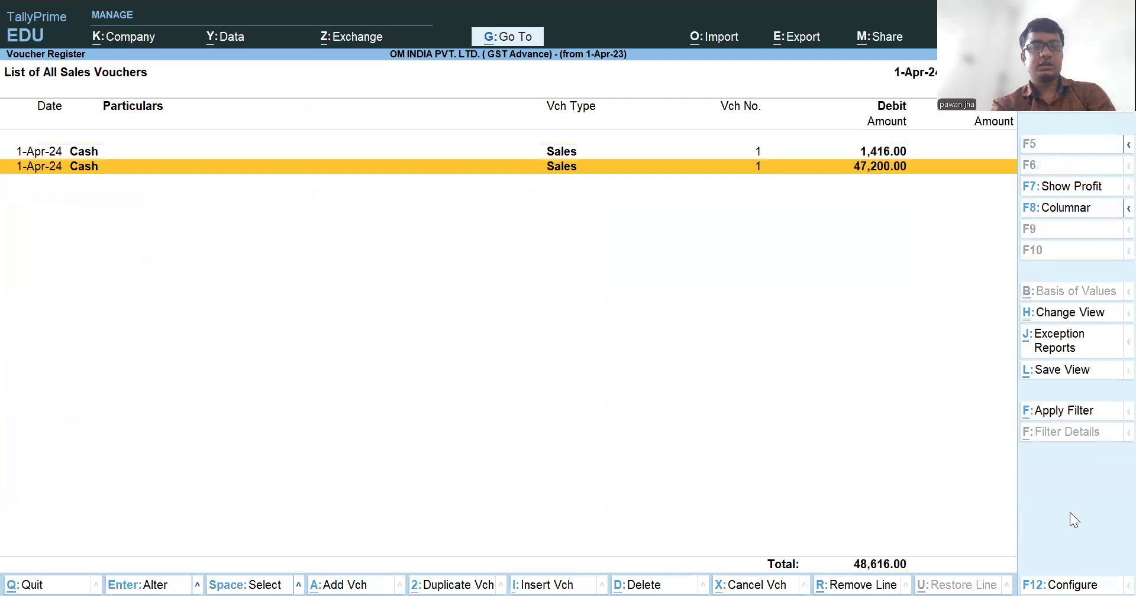
{"action": "key", "text": "alt+a"}
{"action": "key", "text": "Escape"}
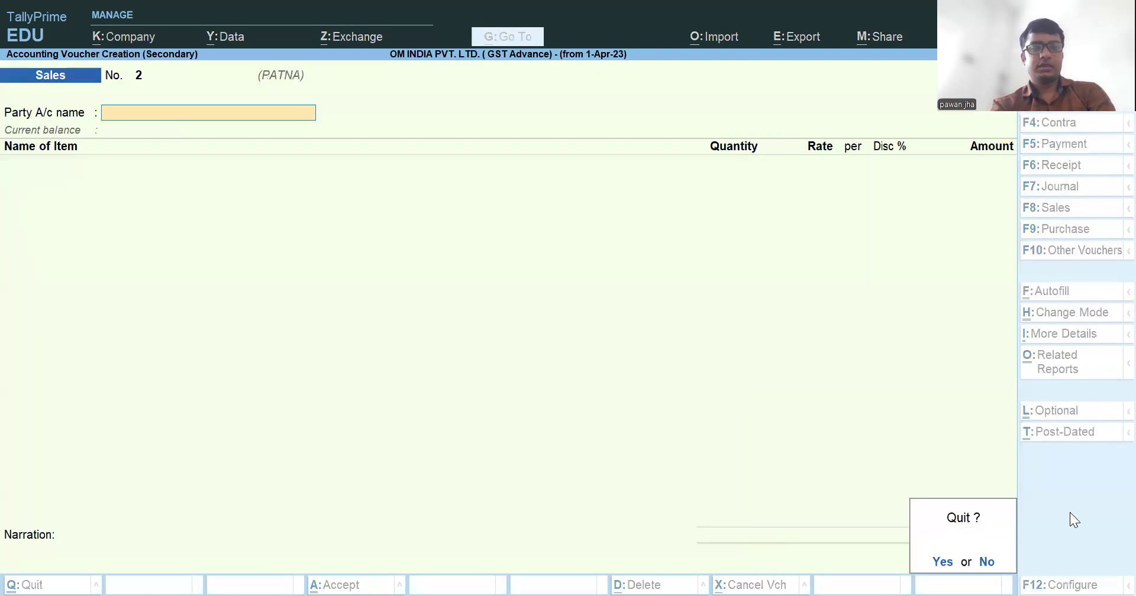
{"action": "key", "text": "Return"}
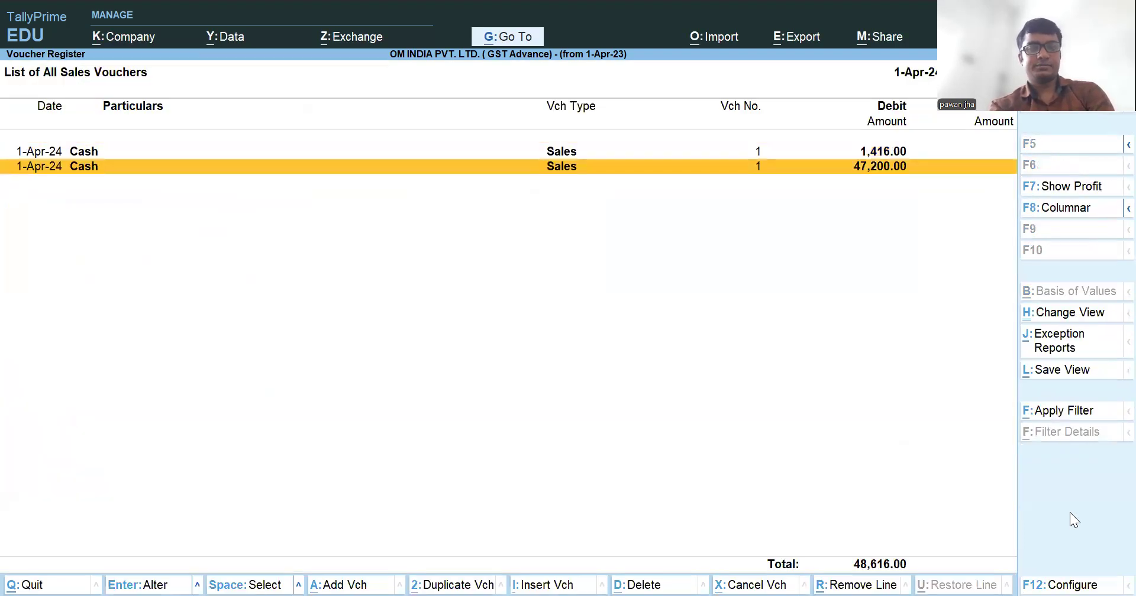
Step: Delete the 47,200.00 Cash sales voucher of the PATNA series
{"action": "key", "text": "Return"}
{"action": "key", "text": "alt+d"}
{"action": "key", "text": "Return"}
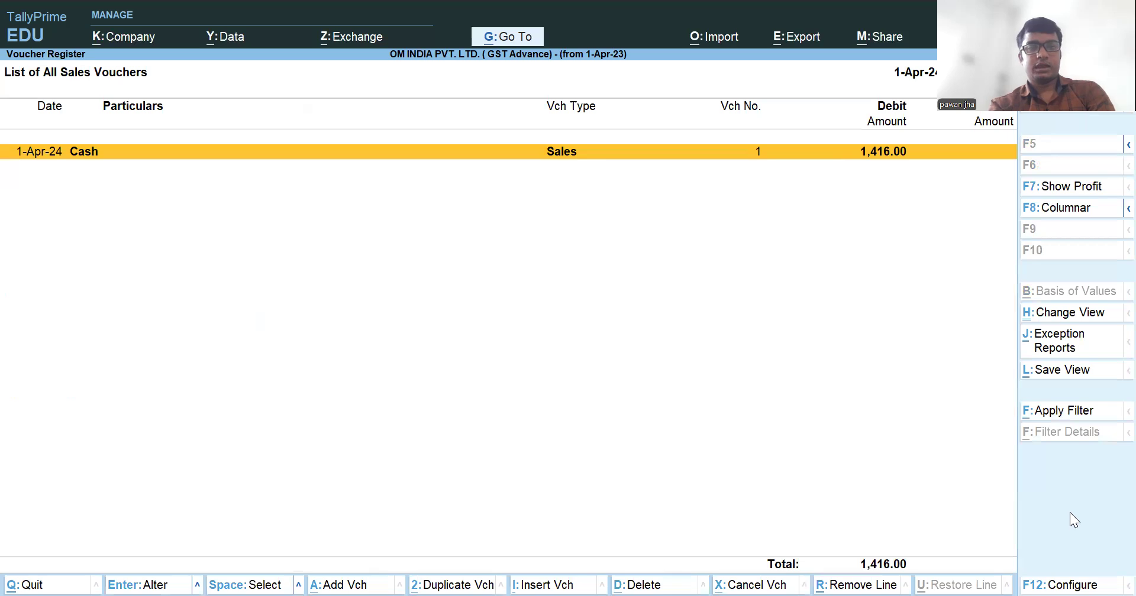
Step: Check the remaining Cash sales voucher and the number offered for a new PATNA series sales voucher
{"action": "key", "text": "Return"}
{"action": "key", "text": "Escape"}
{"action": "key", "text": "Return"}
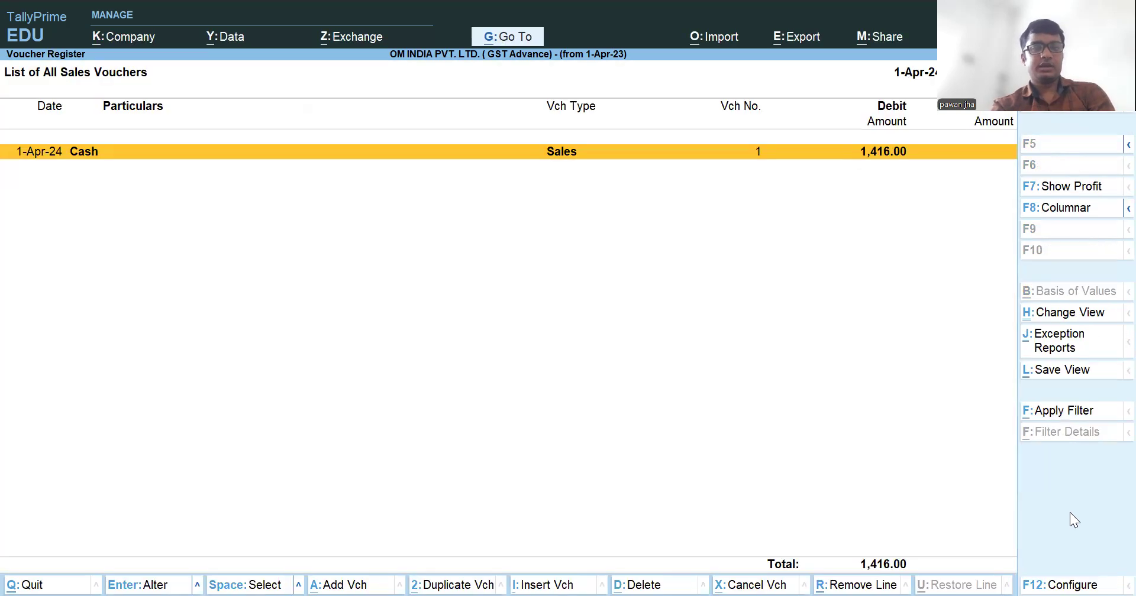
{"action": "key", "text": "alt+a"}
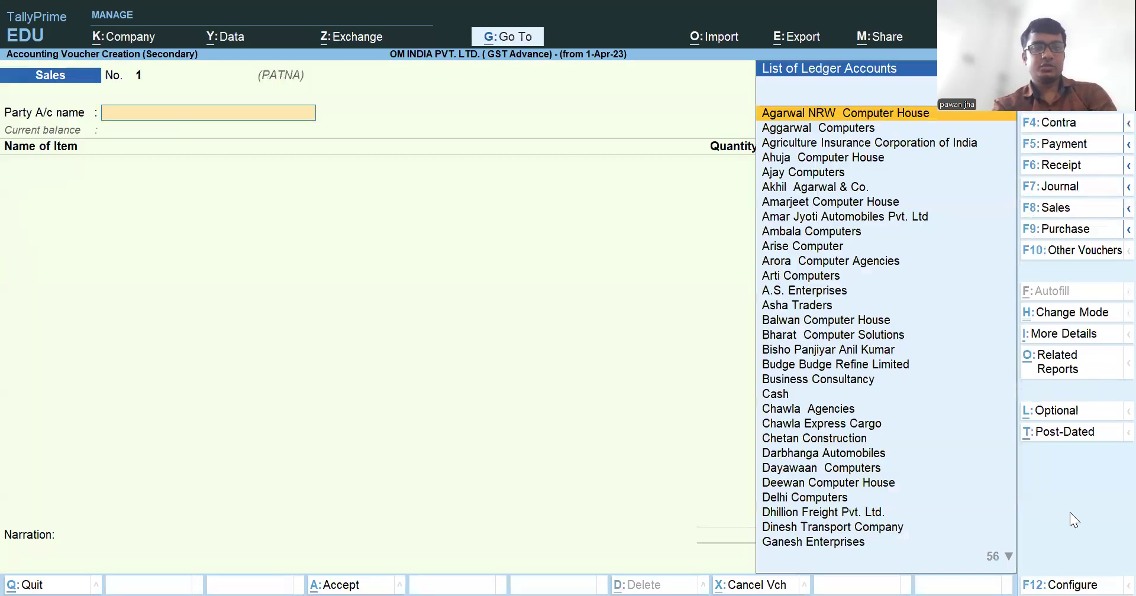
{"action": "key", "text": "Escape"}
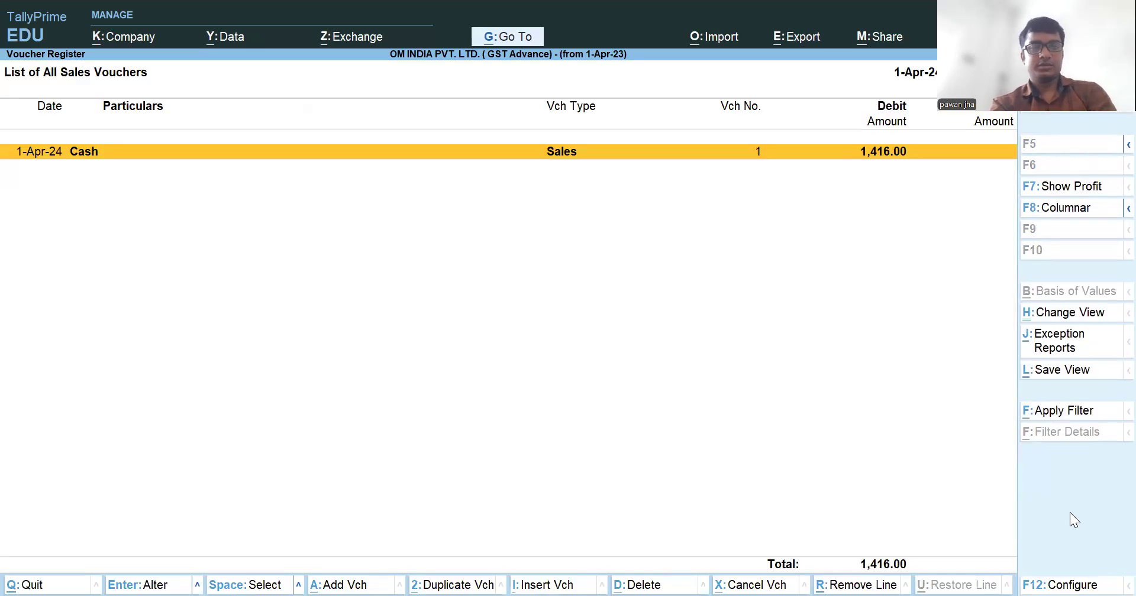
Step: Start a new sales voucher in the DARBHANGA series to check its next number, and quit without saving
{"action": "key", "text": "alt+a"}
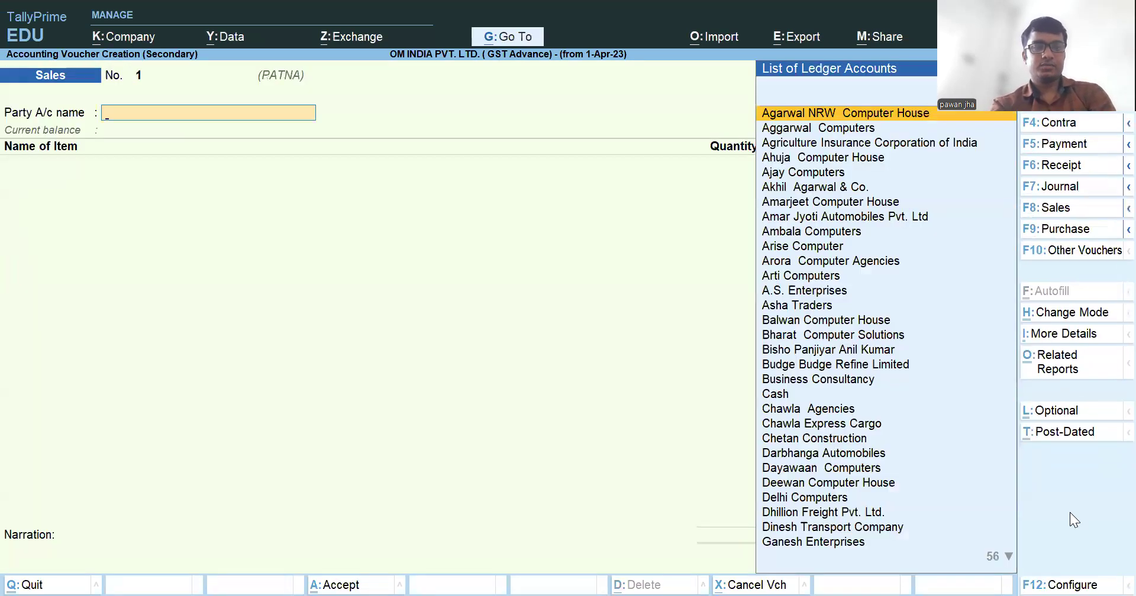
{"action": "key", "text": "F8"}
{"action": "key", "text": "Up"}
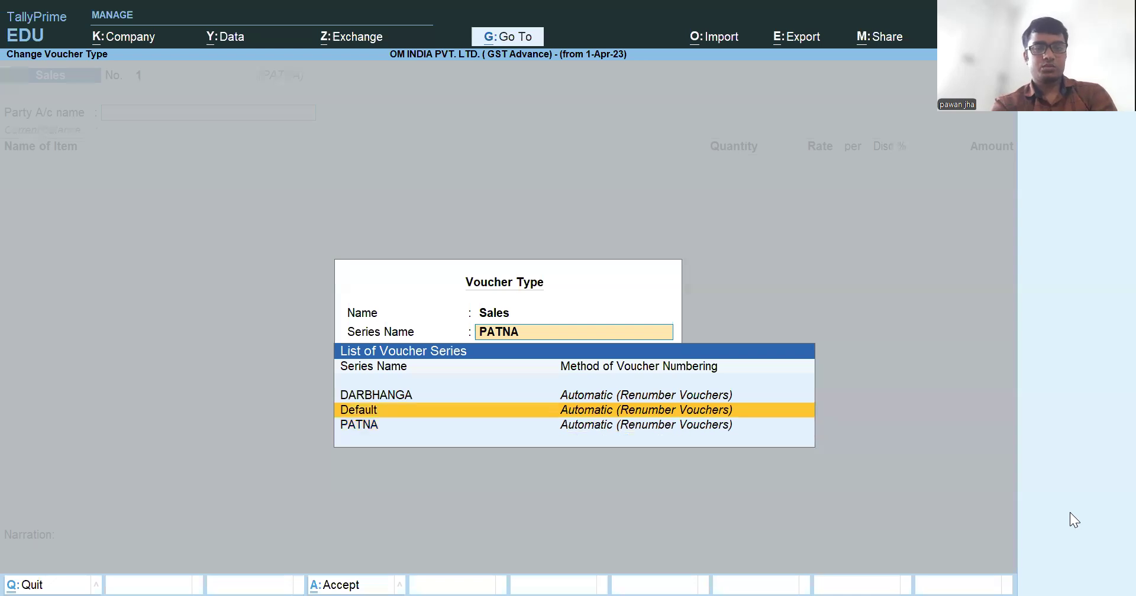
{"action": "key", "text": "Up"}
{"action": "key", "text": "Return"}
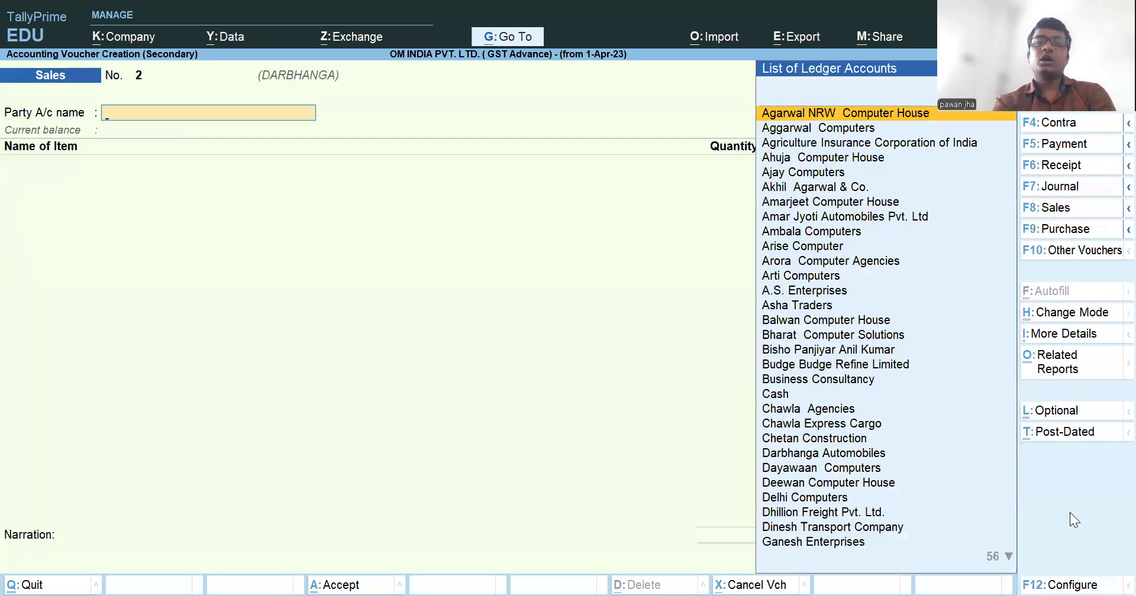
{"action": "key", "text": "Escape"}
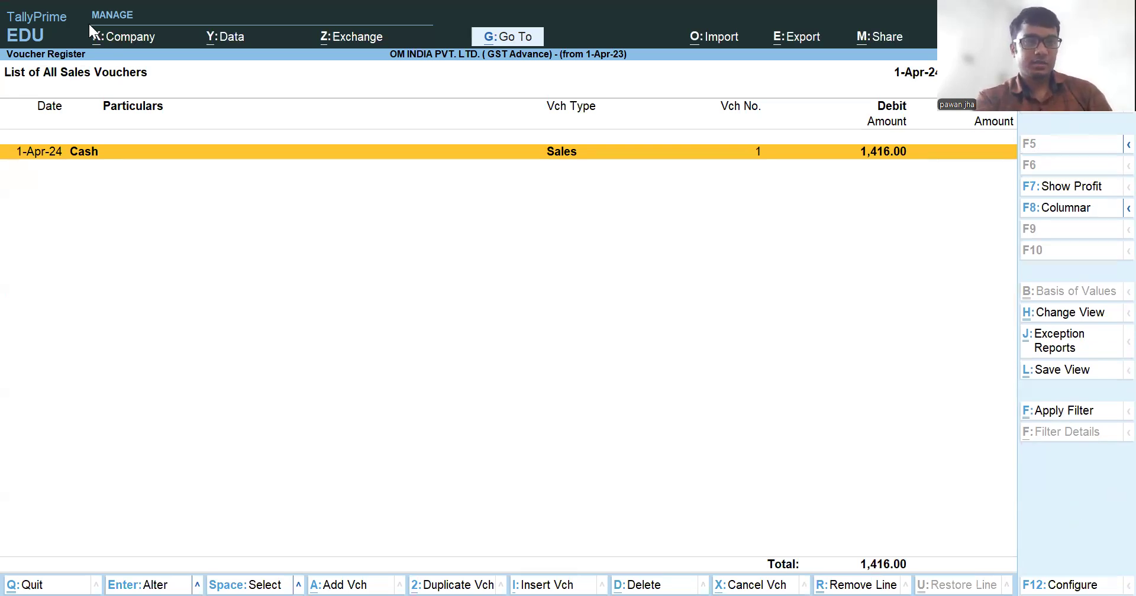
{"action": "left_click", "coordinate": [91, 231]}
{"action": "mouse_move", "coordinate": [713, 93]}
{"action": "left_mouse_down"}
{"action": "mouse_move", "coordinate": [784, 122]}
{"action": "mouse_move", "coordinate": [757, 160]}
{"action": "mouse_move", "coordinate": [774, 159]}
{"action": "left_mouse_up"}
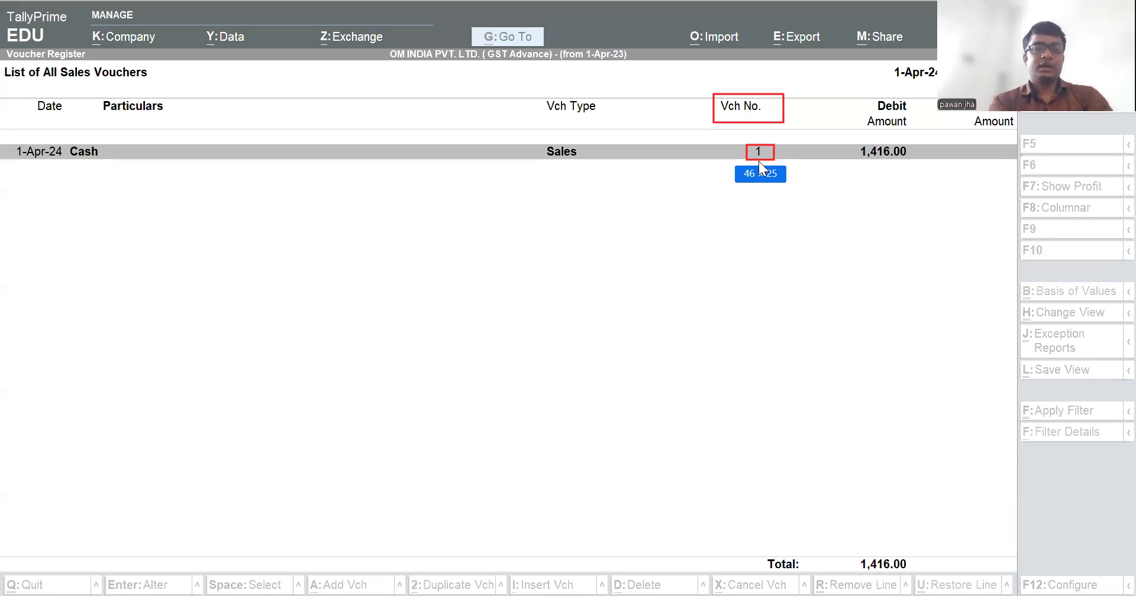
Step: Compare the next voucher numbers by opening a new PATNA sales voucher again and switching it to the DARBHANGA series
{"action": "key", "text": "alt+a"}
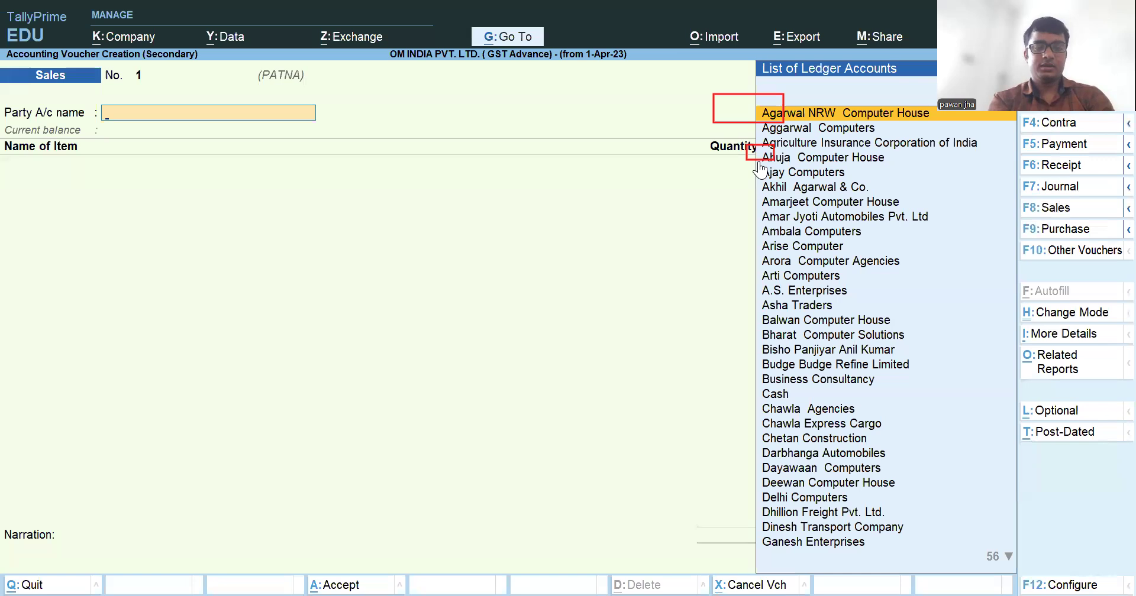
{"action": "key", "text": "Escape"}
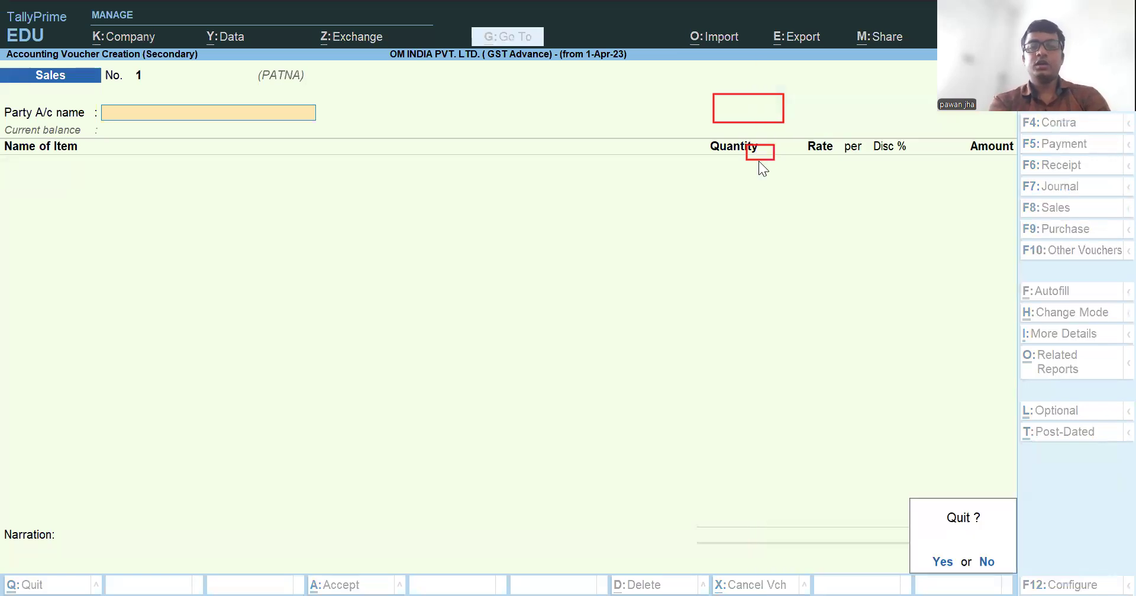
{"action": "key", "text": "y"}
{"action": "key", "text": "alt+a"}
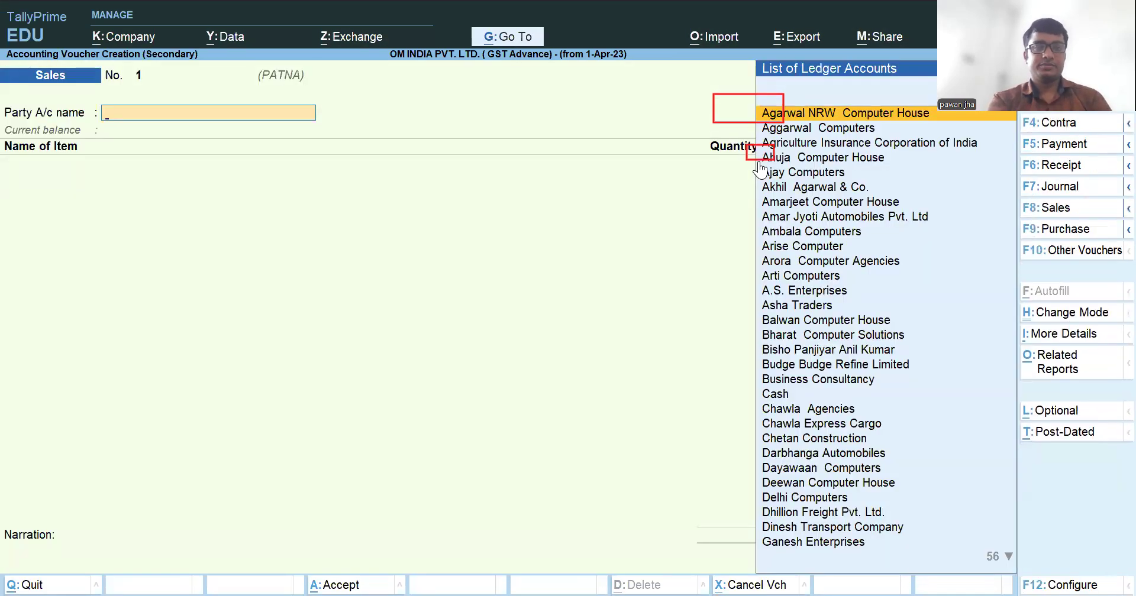
{"action": "key", "text": "F8"}
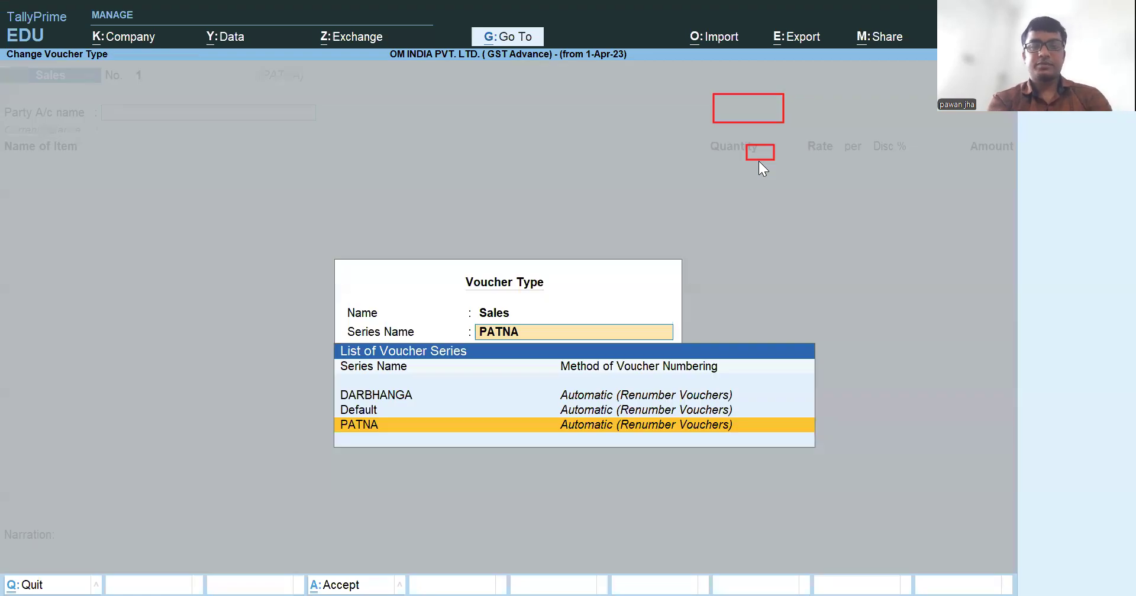
{"action": "key", "text": "Up"}
{"action": "key", "text": "Up"}
{"action": "key", "text": "Return"}
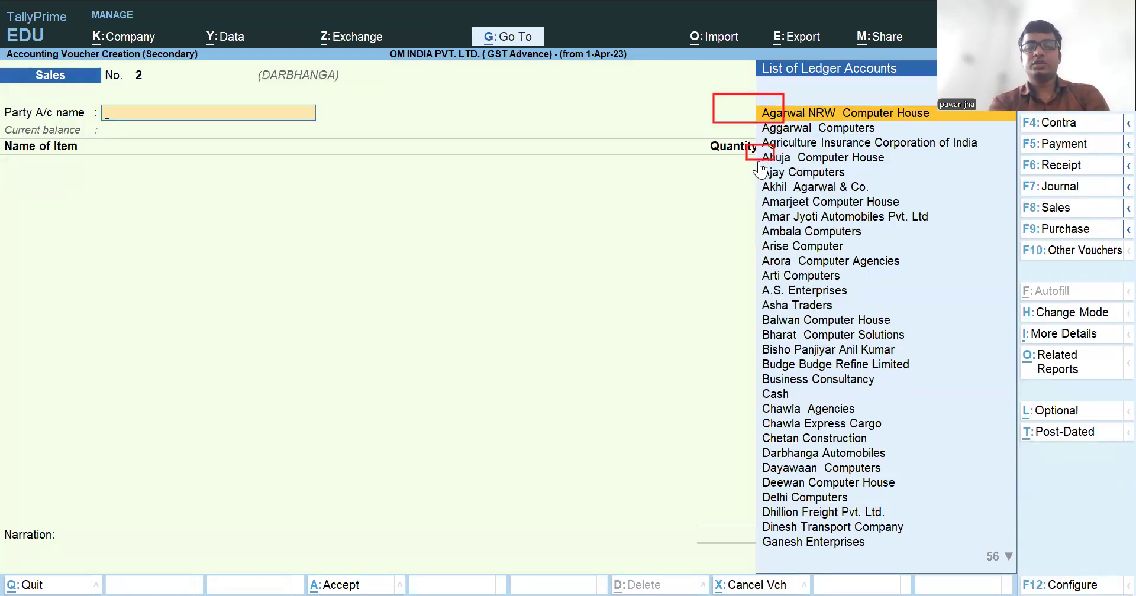
Step: Review the available voucher series and switch the blank sales voucher back to PATNA to check its number
{"action": "key", "text": "F8"}
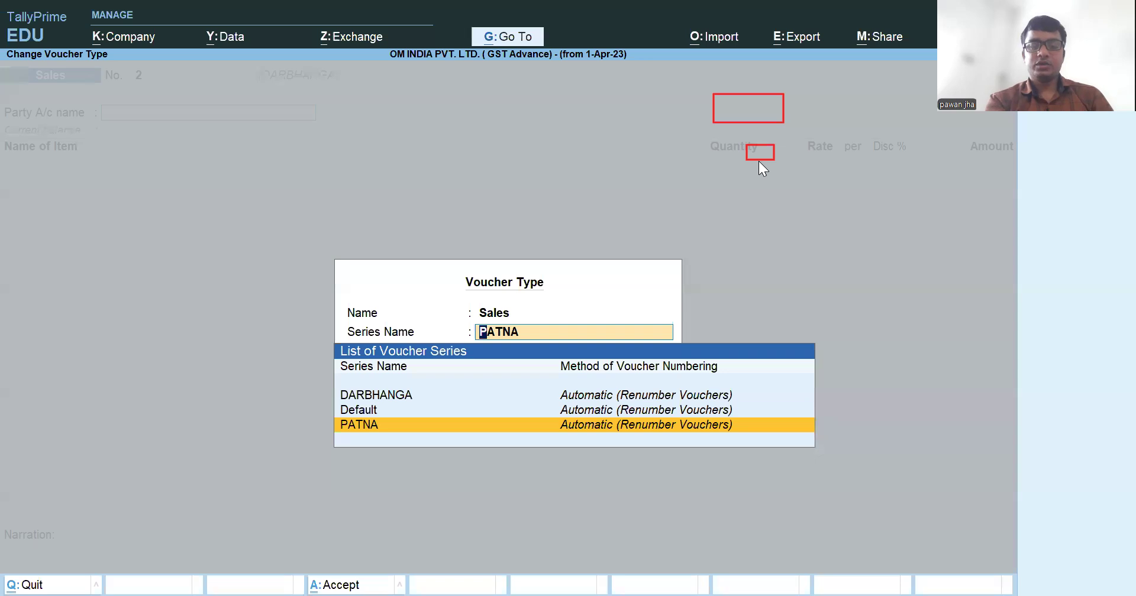
{"action": "key", "text": "Up"}
{"action": "key", "text": "Up"}
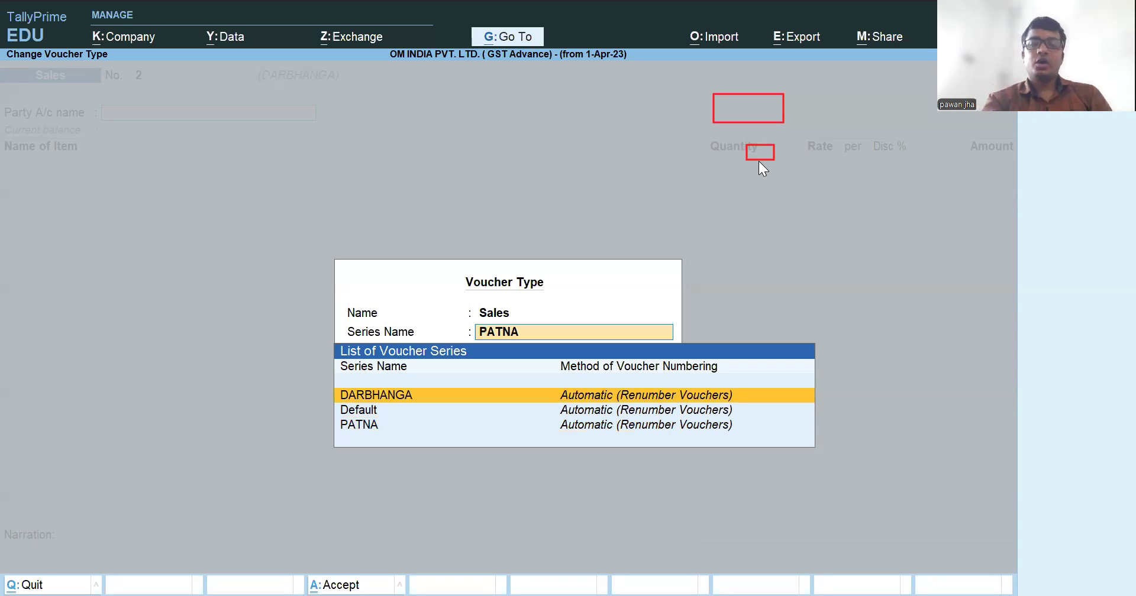
{"action": "key", "text": "Down"}
{"action": "key", "text": "Down"}
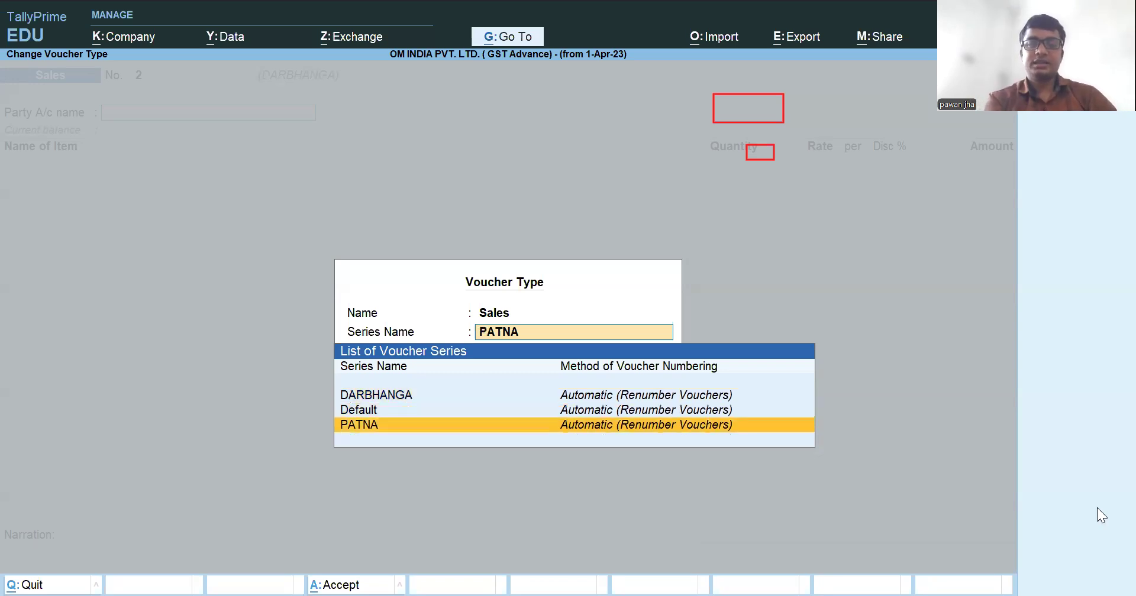
{"action": "key", "text": "Return"}
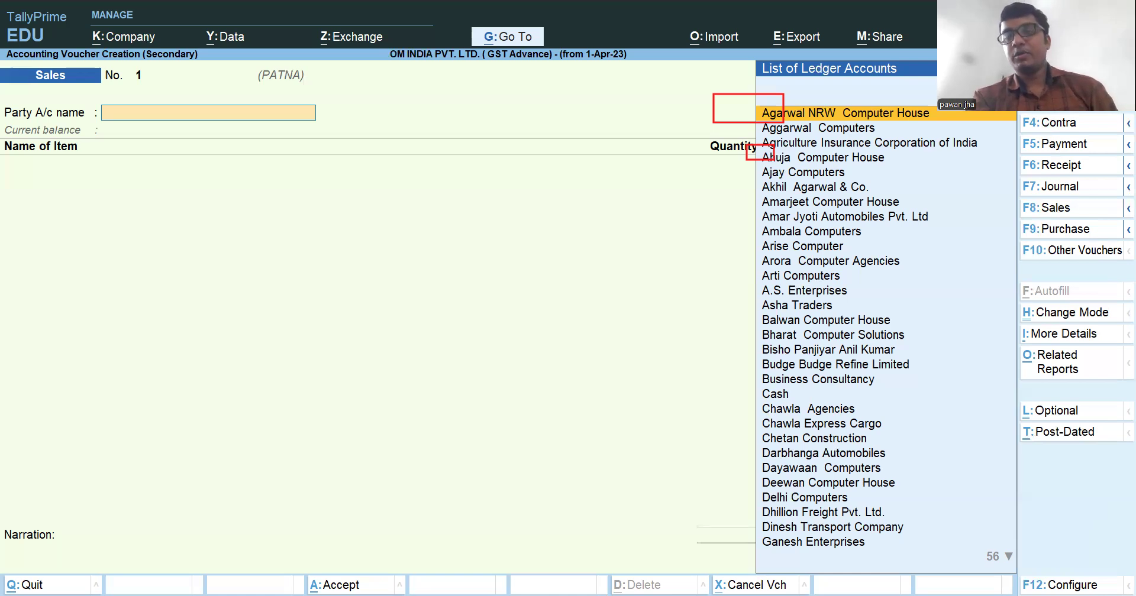
{"action": "key", "text": "Escape"}
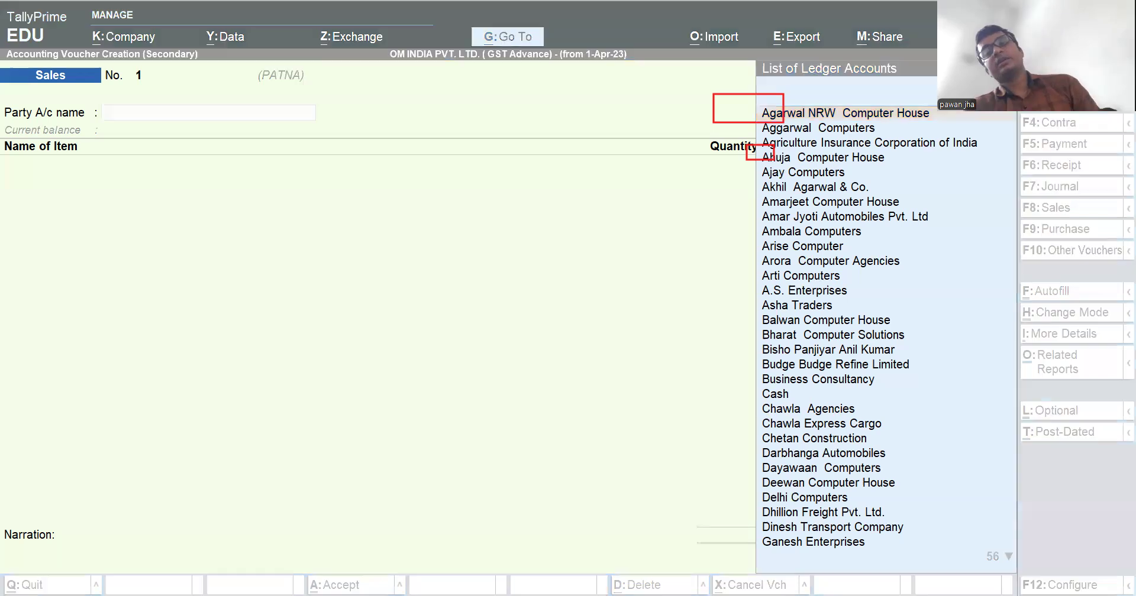